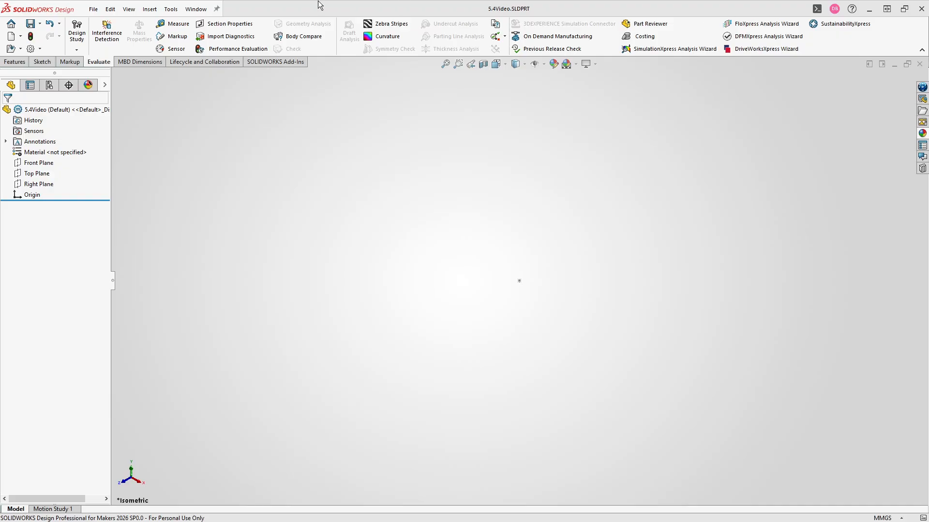
Start a sketch on the Front Plane and draw a circle about 21.5 mm in diameter centred on the origin
click(39, 163)
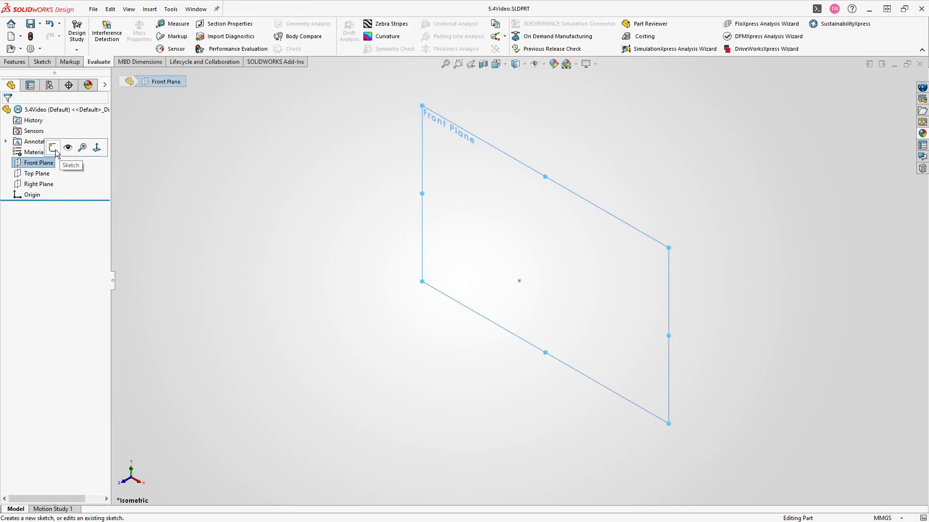
click(52, 147)
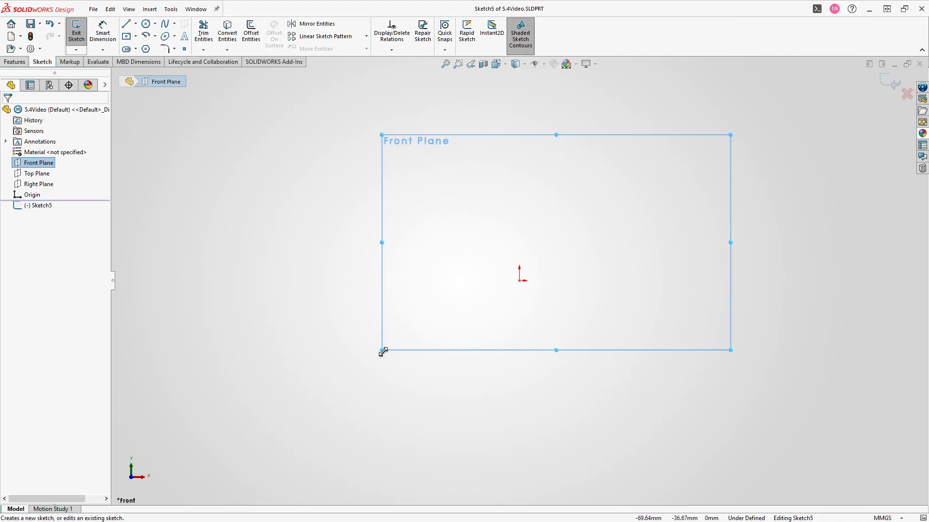
drag(382, 352, 307, 400)
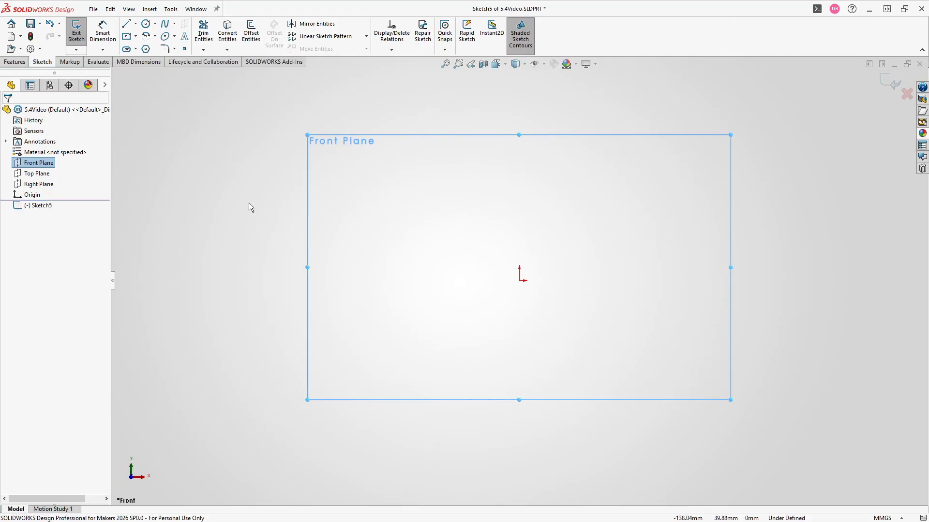
key(c)
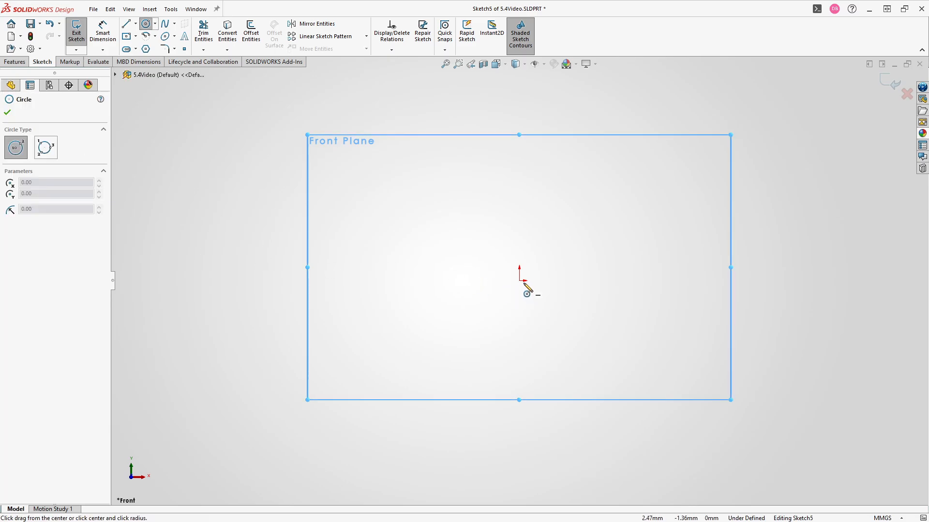
click(519, 281)
click(535, 296)
key(Escape)
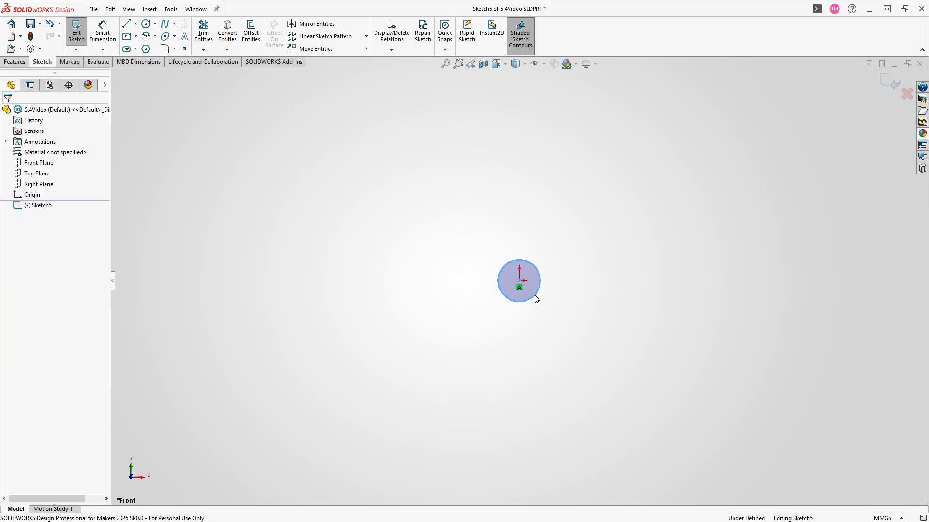
Dimension the circle's diameter as 18 mm and place the dimension below the circle
key(d)
click(538, 272)
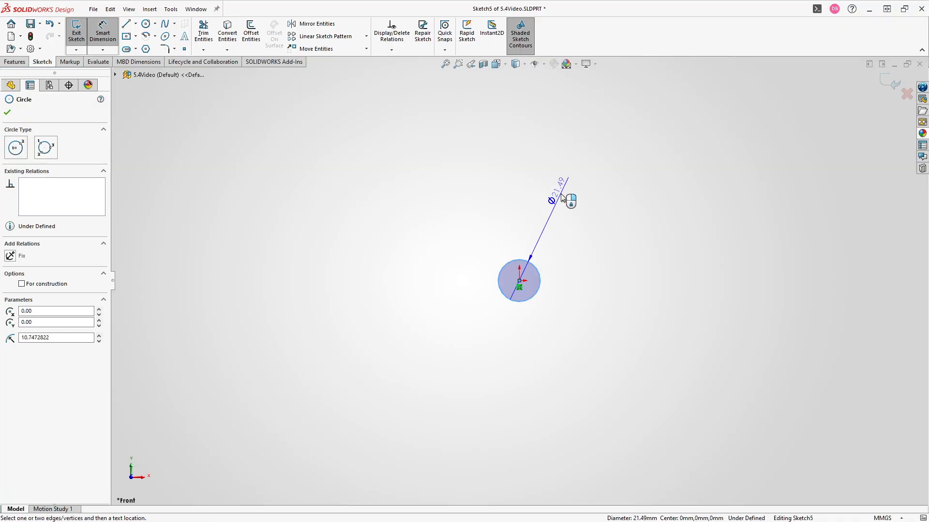
click(561, 198)
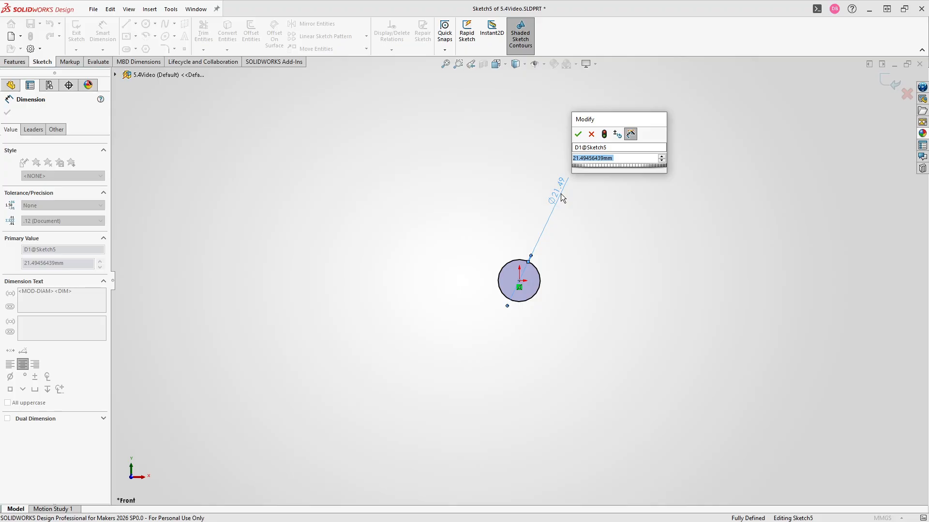
text(18)
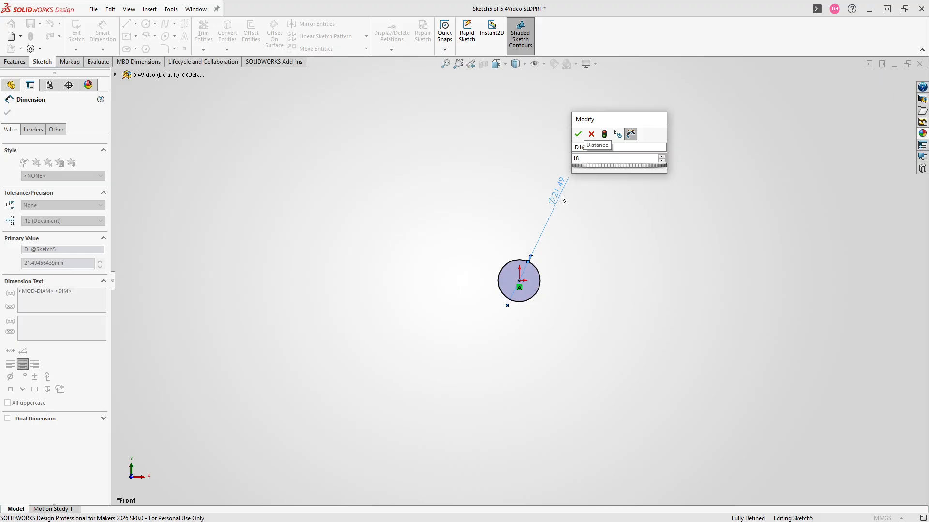
key(Return)
key(Escape)
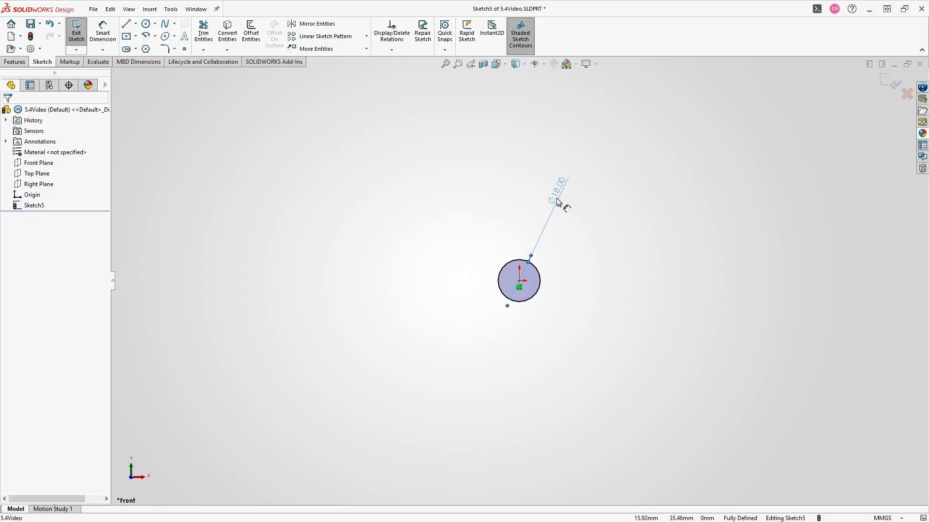
drag(564, 203, 538, 387)
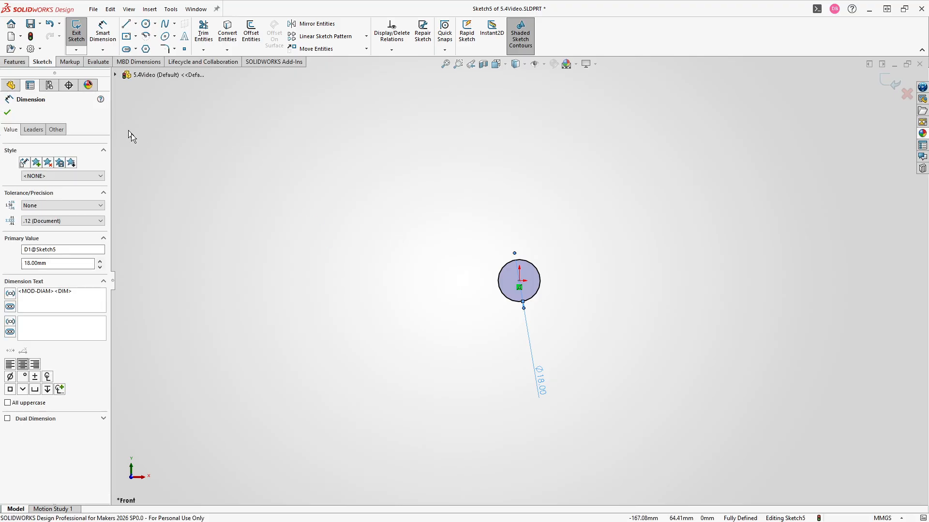
Sketch the outline's right arm: a rising lower line, a rounded end arc and an upper line about 71 mm long
key(l)
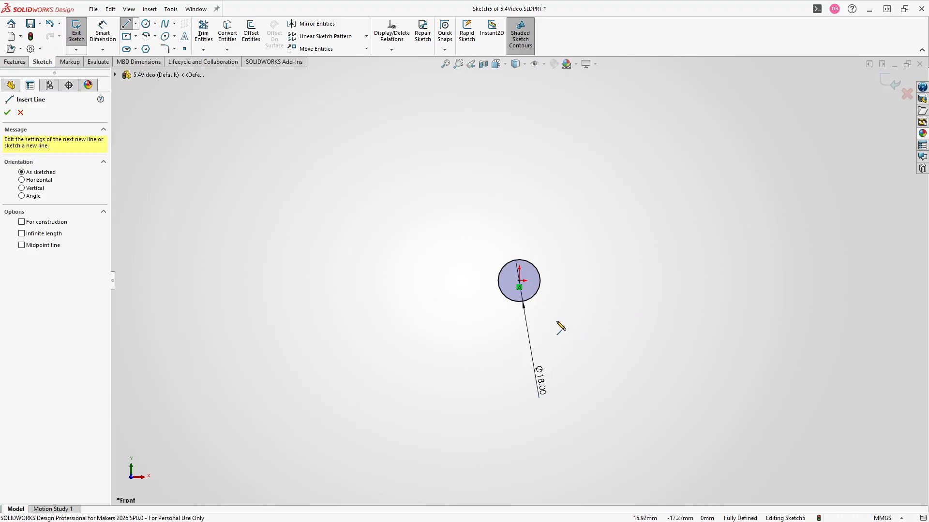
click(557, 321)
click(738, 243)
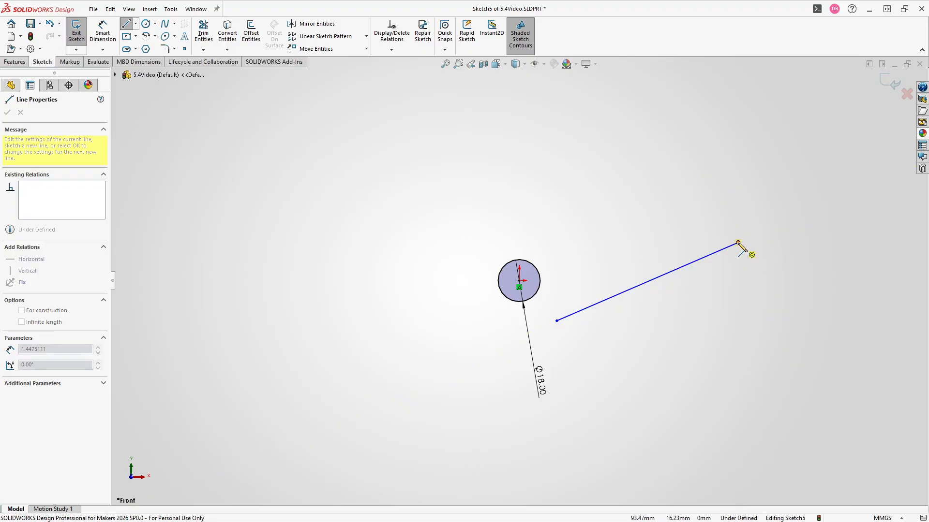
click(744, 187)
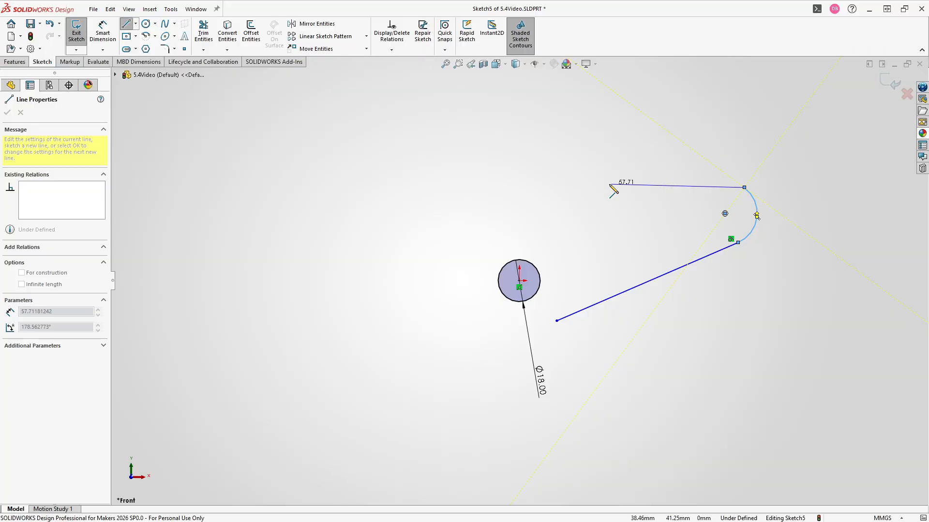
double_click(579, 167)
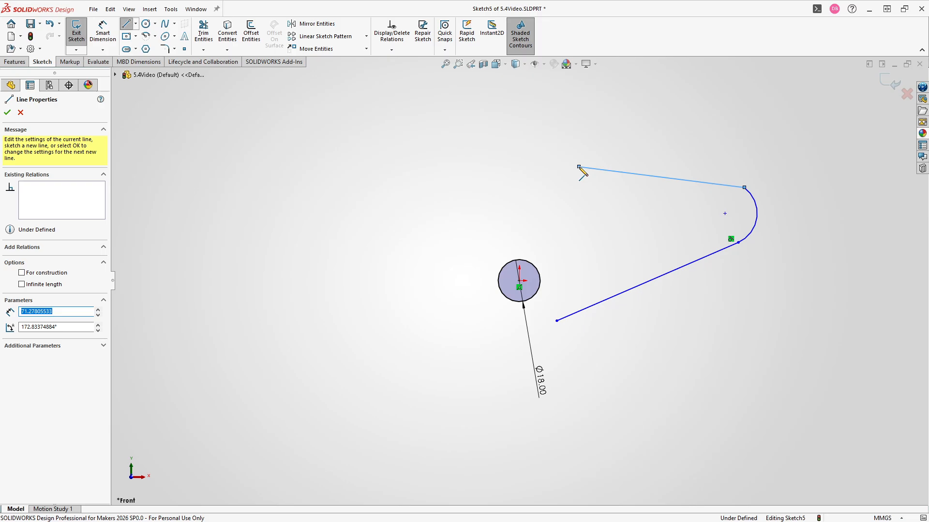
Continue the outline with a concave arc, a line about 44 mm long and an upper-left end arc, closing it with a line and bottom arc
click(581, 168)
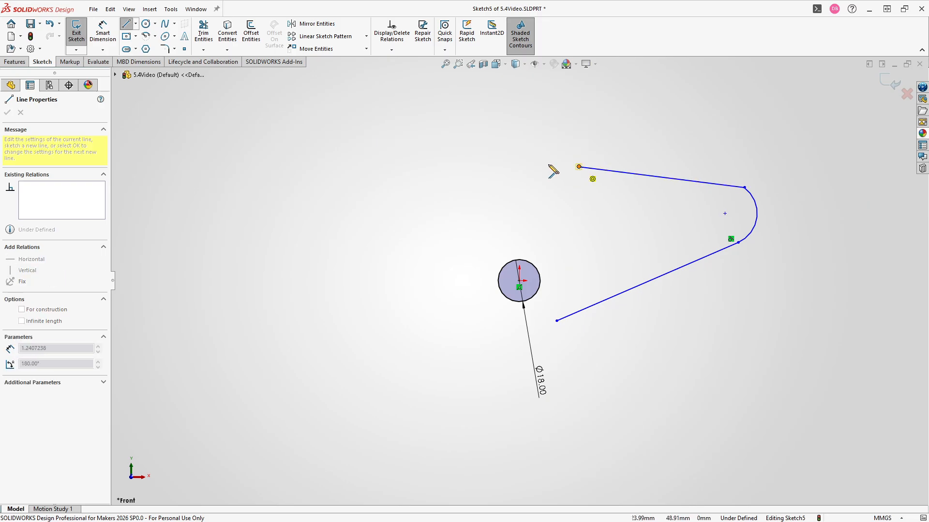
click(527, 149)
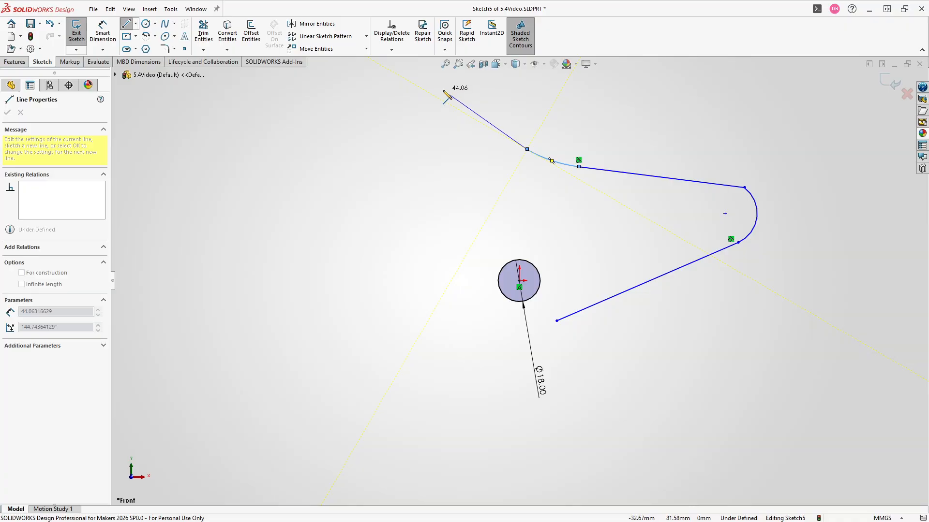
click(444, 91)
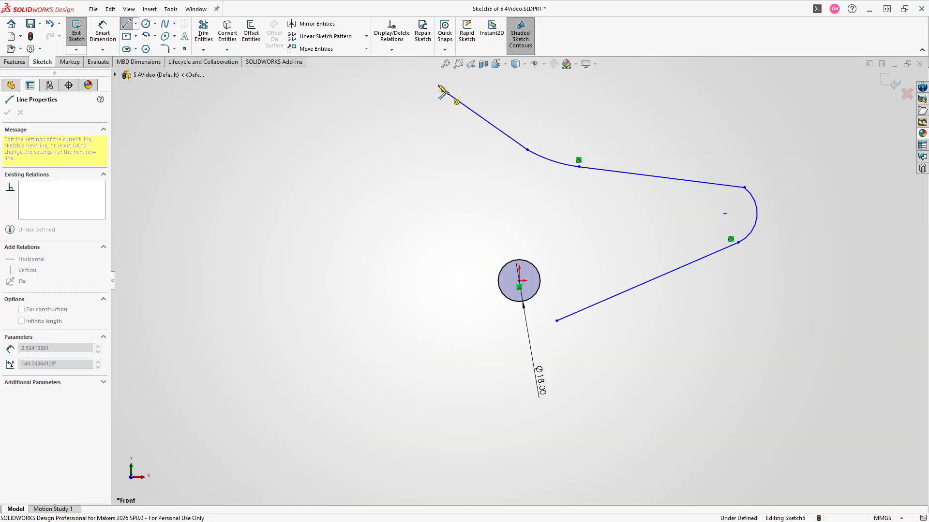
click(392, 136)
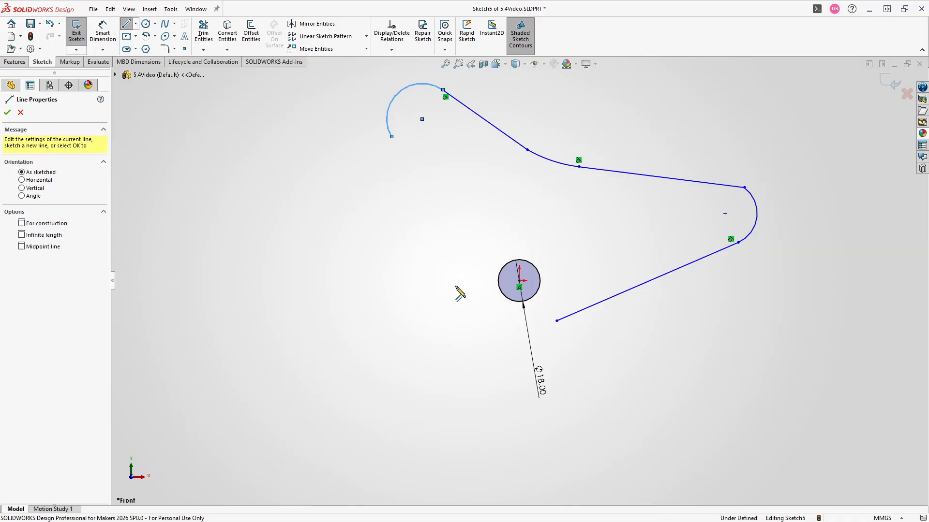
click(470, 308)
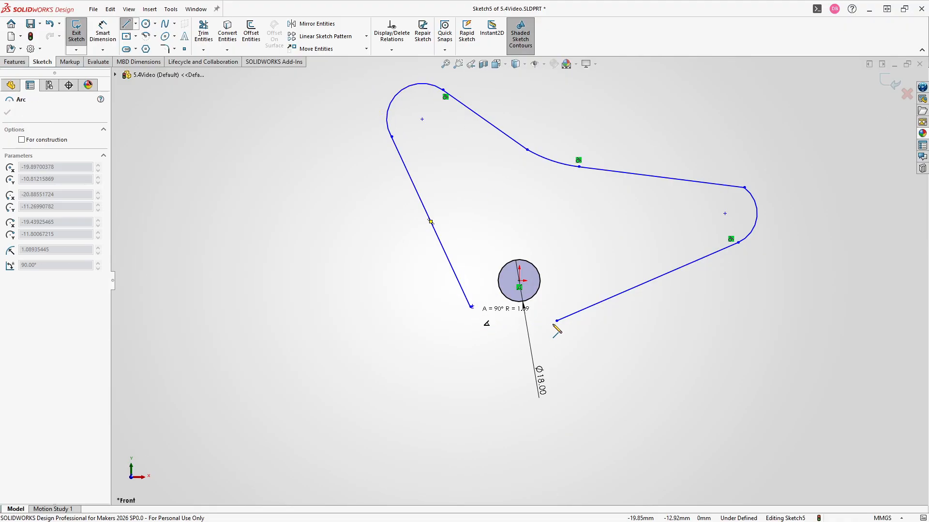
click(557, 321)
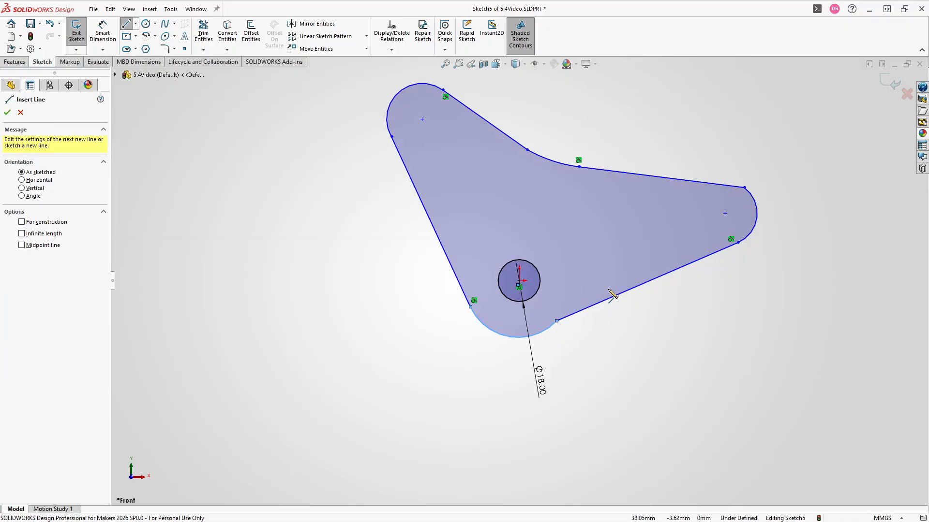
key(Escape)
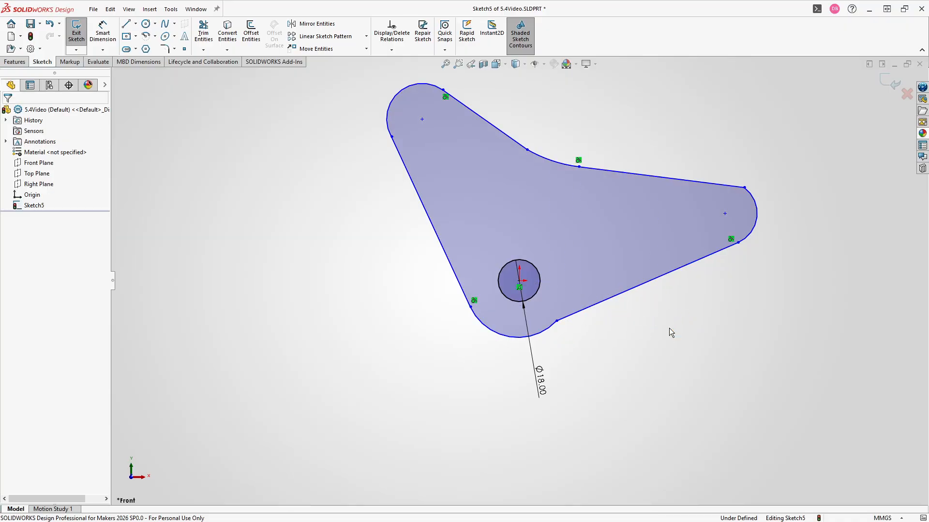
Make the outline tangent at its four remaining line-arc corners: bottom arc, right end arc, concave arc and upper-left end arc
click(556, 321)
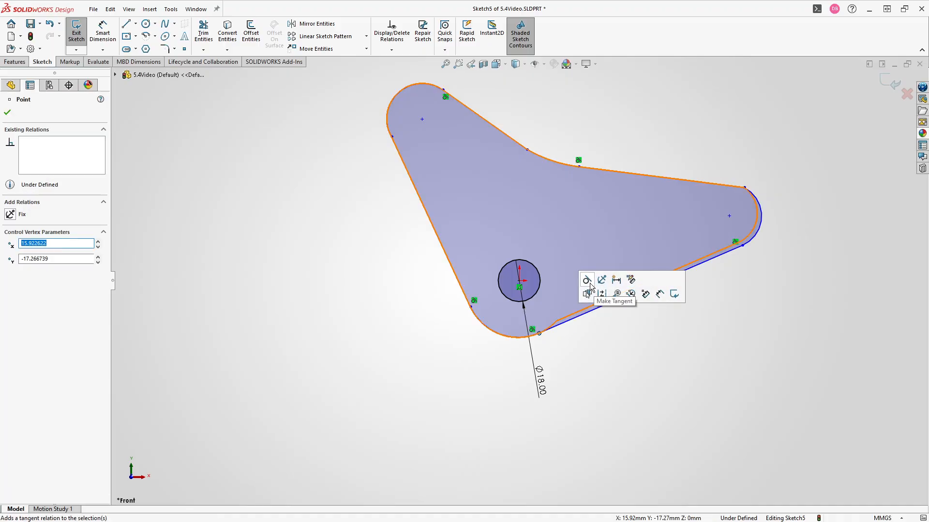
click(745, 188)
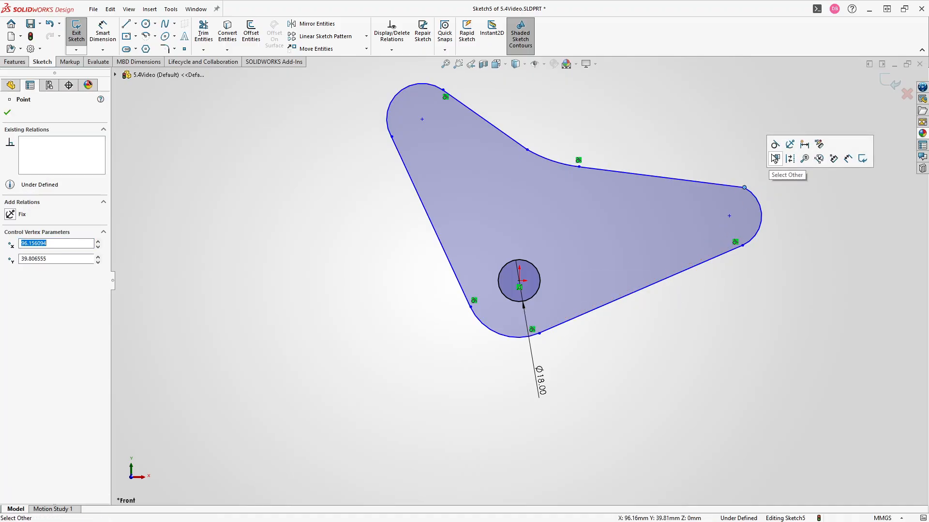
click(774, 145)
click(527, 149)
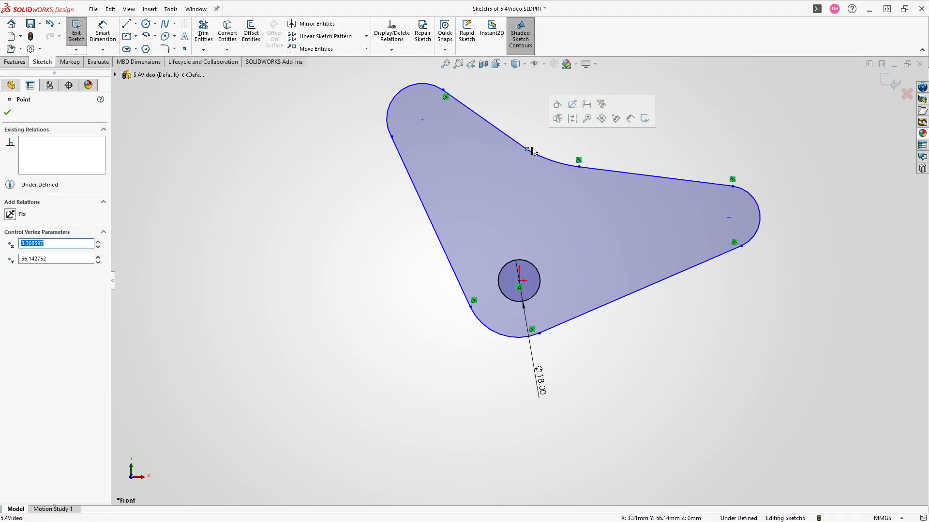
click(556, 106)
click(392, 137)
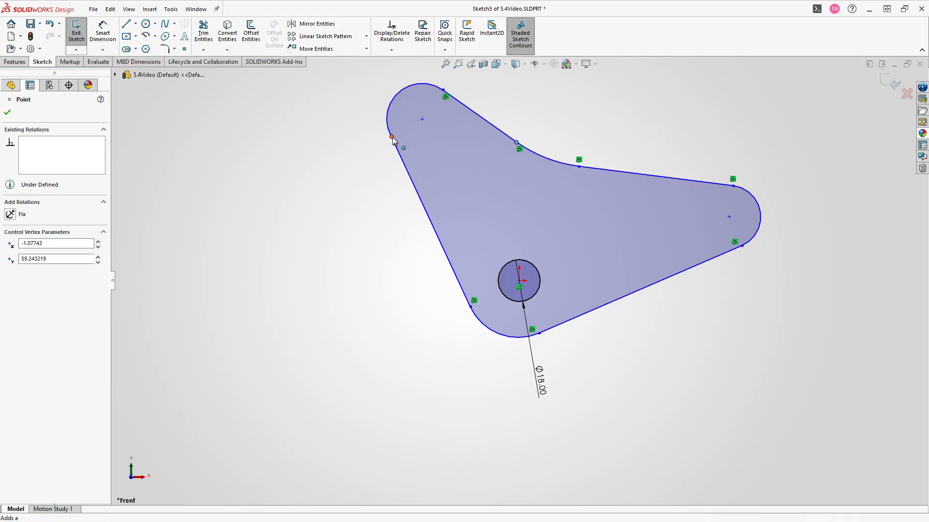
click(425, 97)
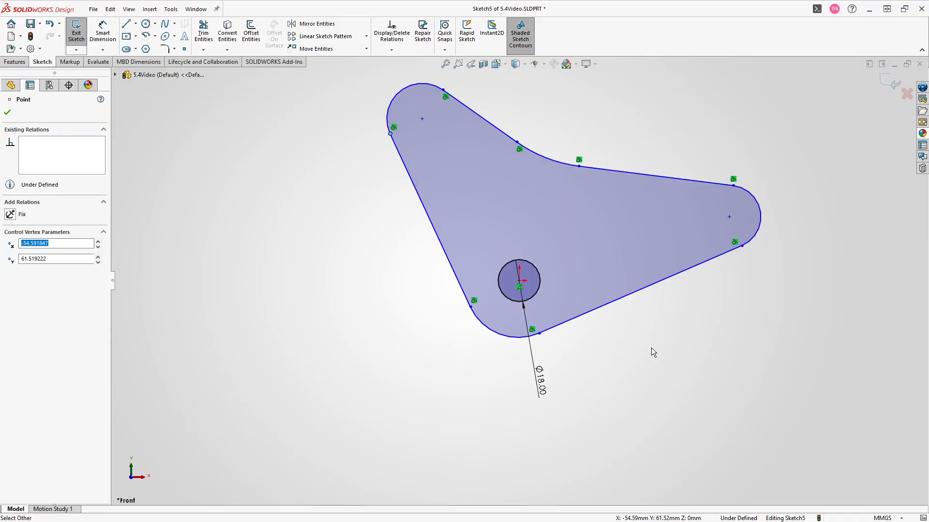
Dimension the radius of the bottom arc around the circle as 18 mm
ctrl+middle_drag(654, 348, 598, 361)
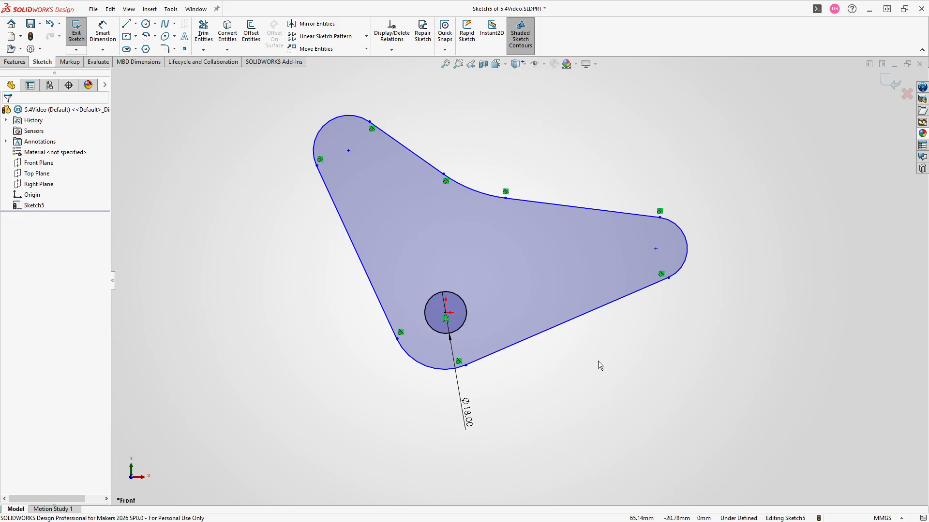
key(d)
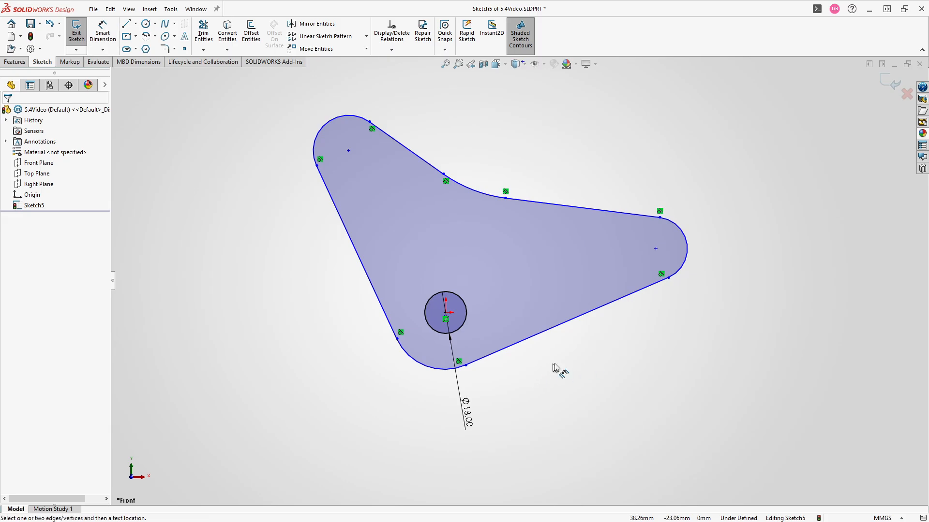
click(428, 367)
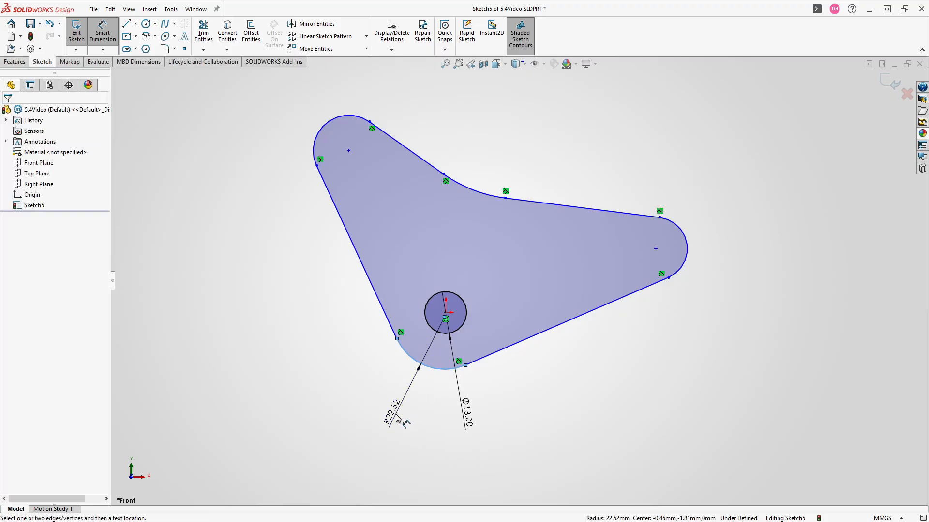
click(396, 418)
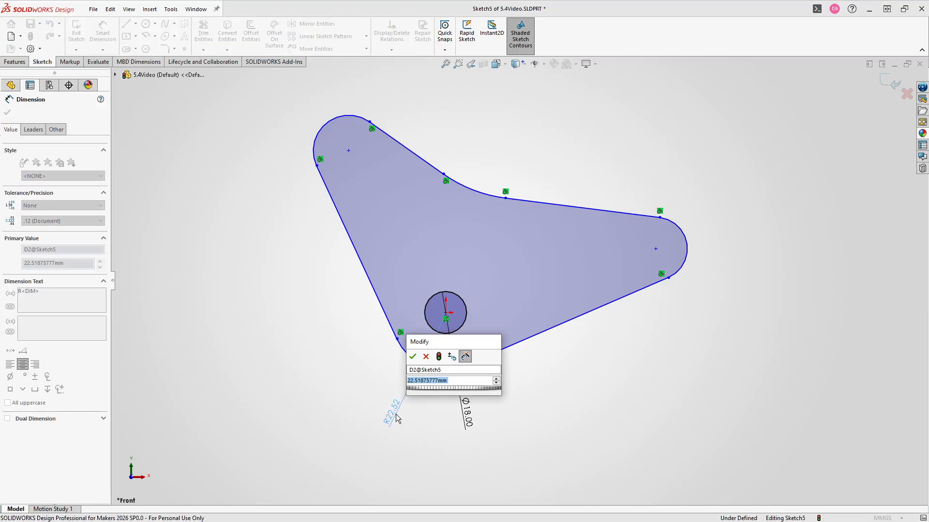
text(18)
key(Return)
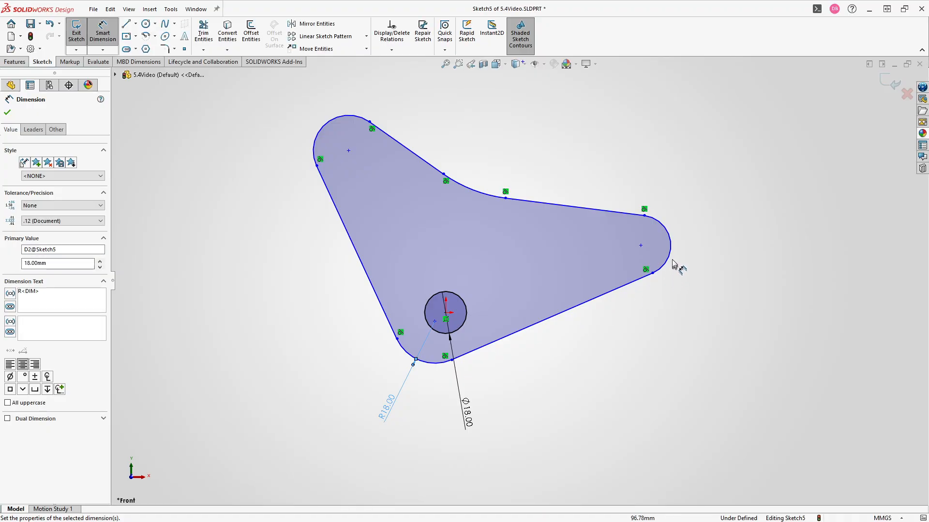
Dimension the radius of the right arm's end arc as 12 mm
click(672, 256)
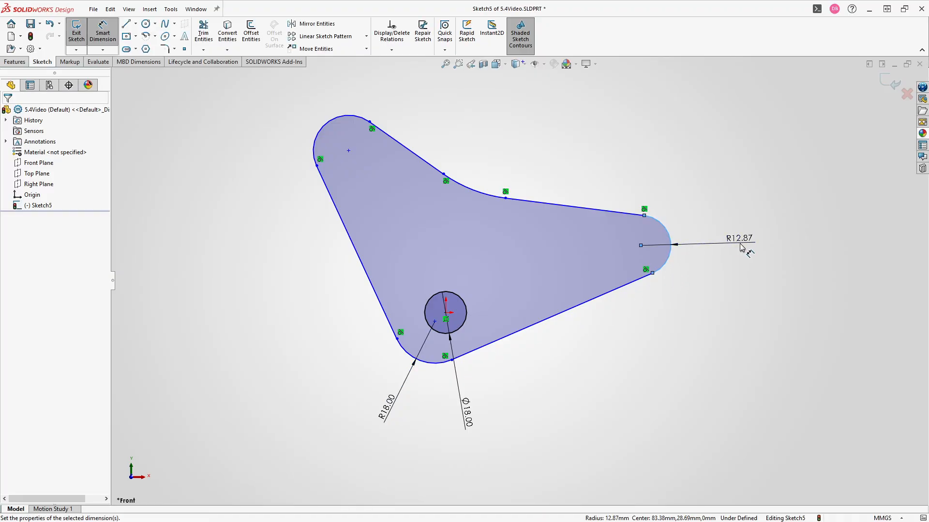
click(741, 244)
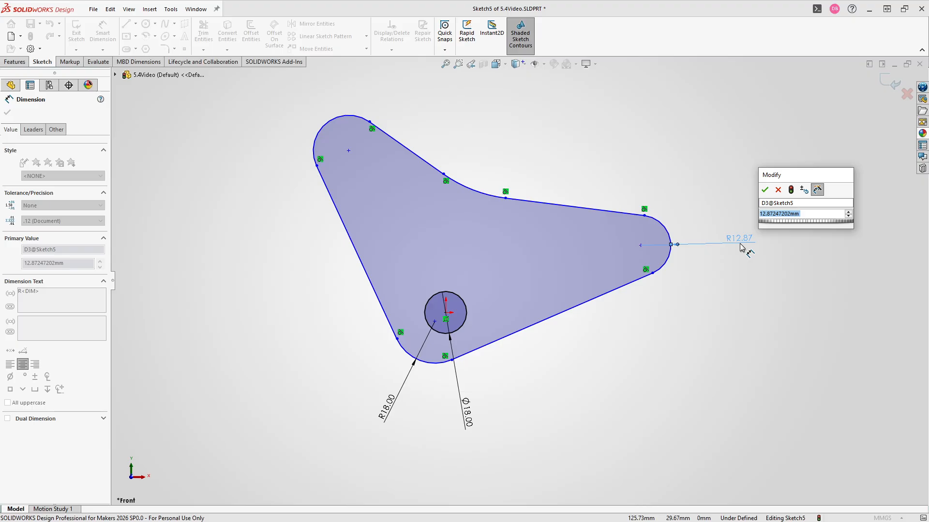
text(12)
key(Return)
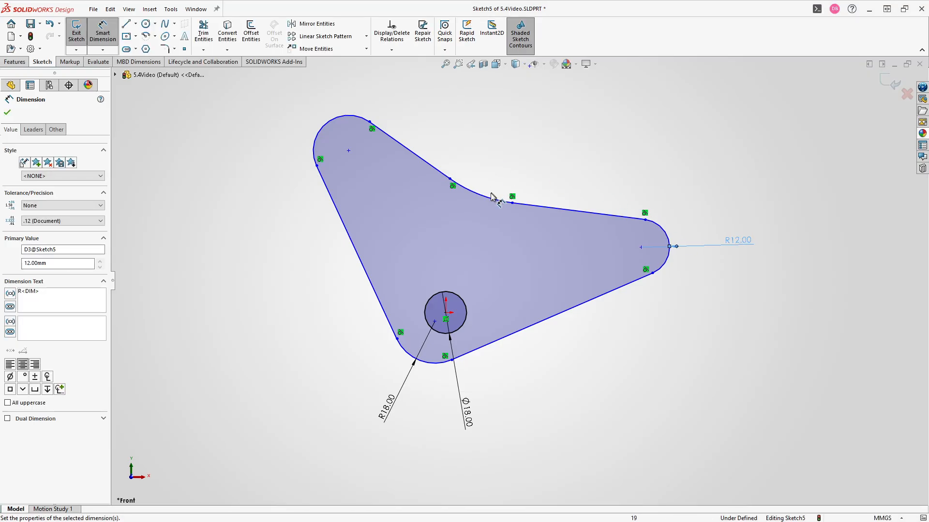
Dimension the radius of the concave arc between the two arms as 42 mm
click(491, 188)
click(511, 139)
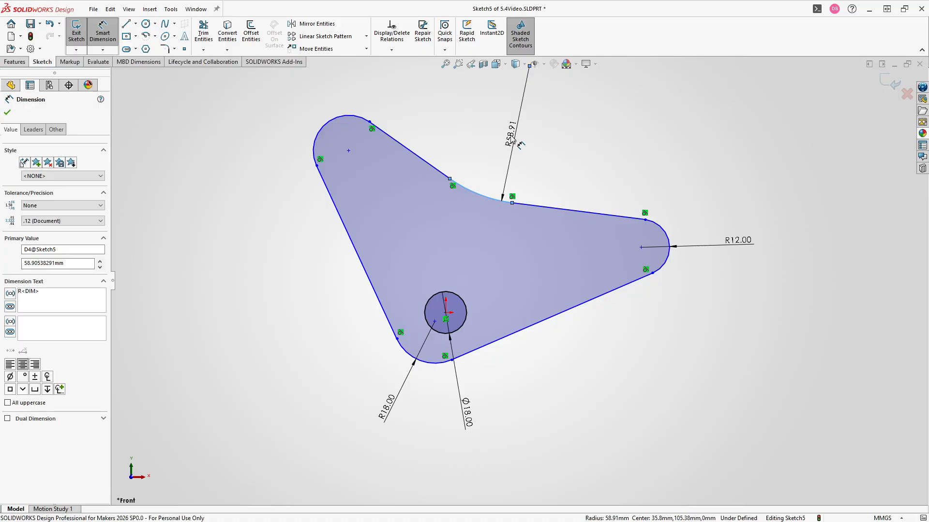
text(42)
key(Return)
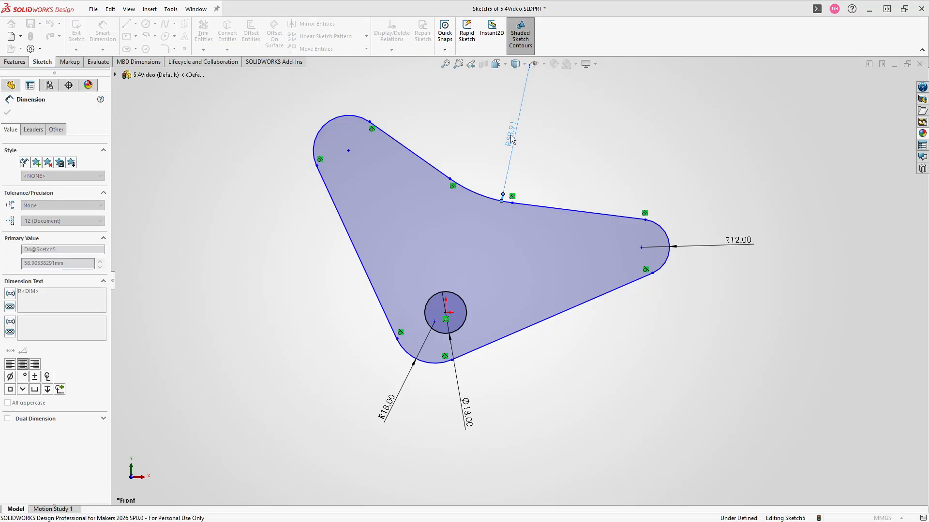
Dimension the radius of the left arm's end arc as 8 mm
click(330, 128)
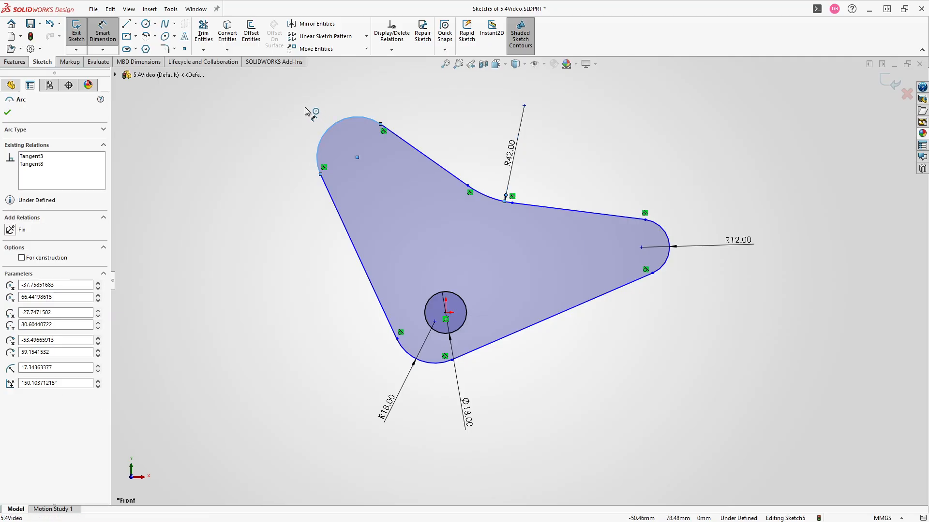
click(305, 111)
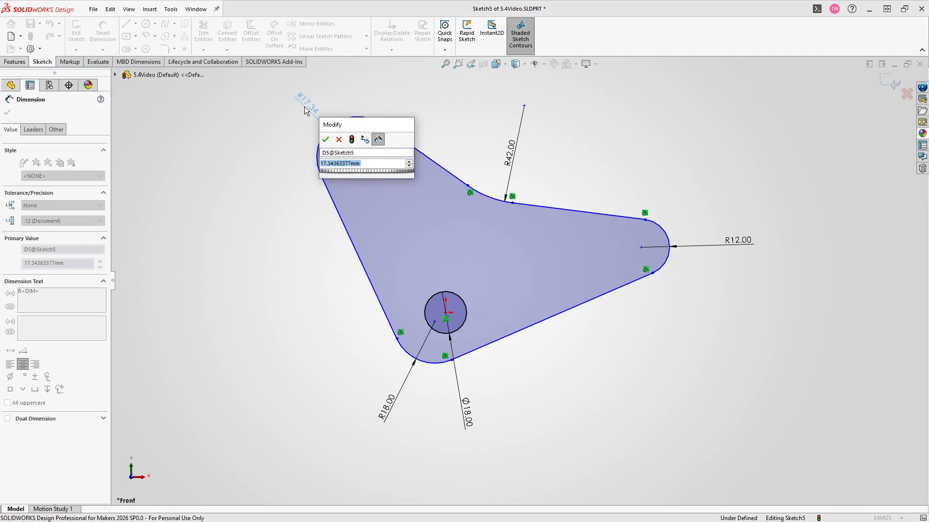
text(8)
key(Return)
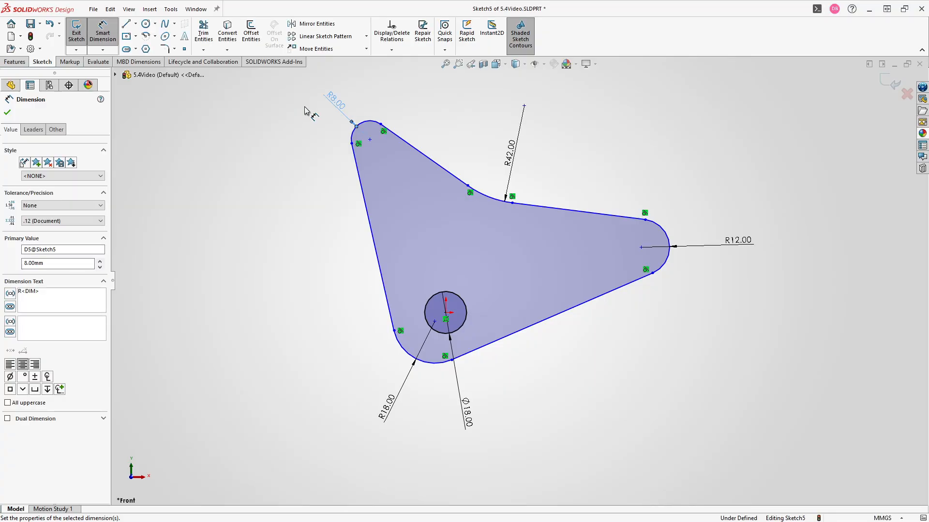
key(Escape)
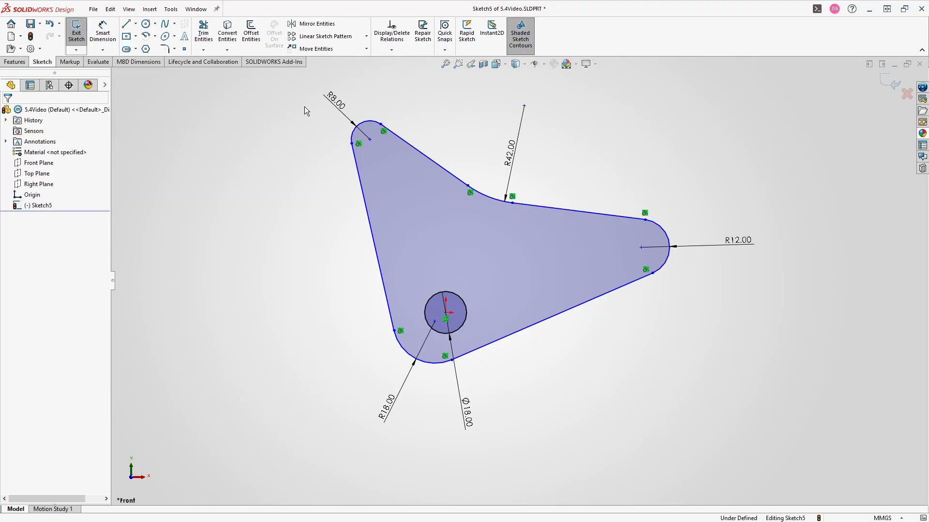
Dimension the angle between the right arm's upper and lower lines as 18 degrees
key(d)
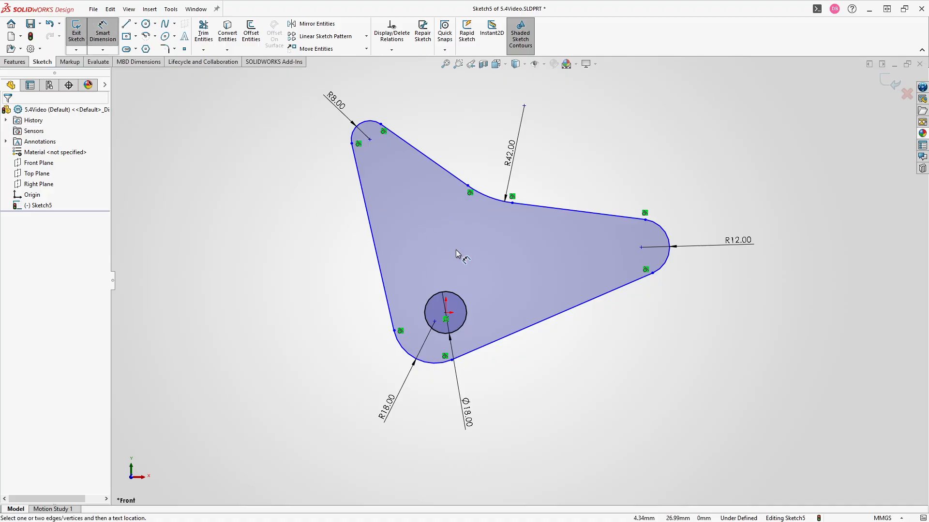
click(562, 210)
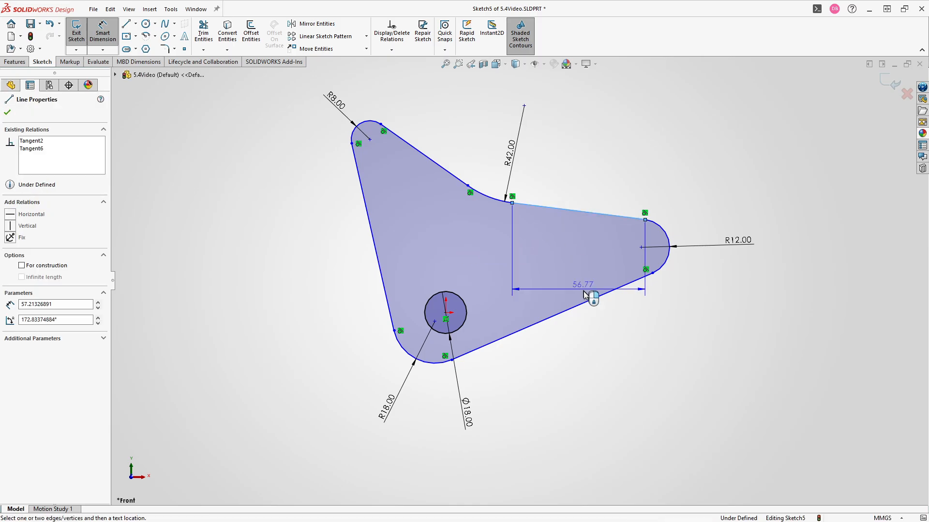
click(591, 299)
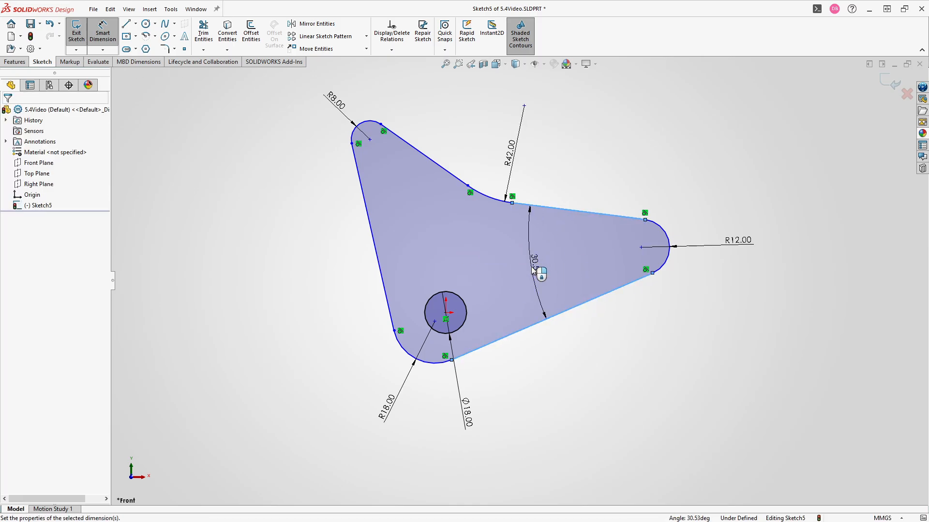
click(533, 270)
text(18)
key(Return)
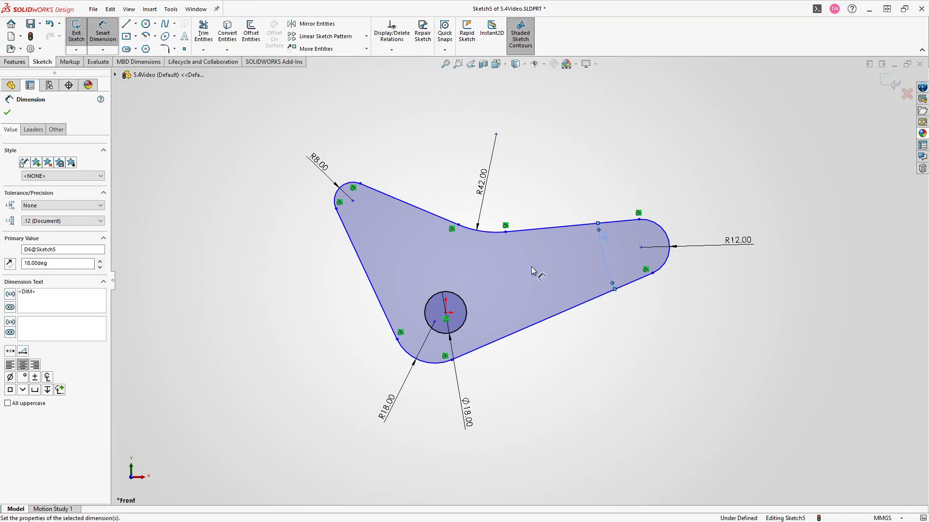
key(Escape)
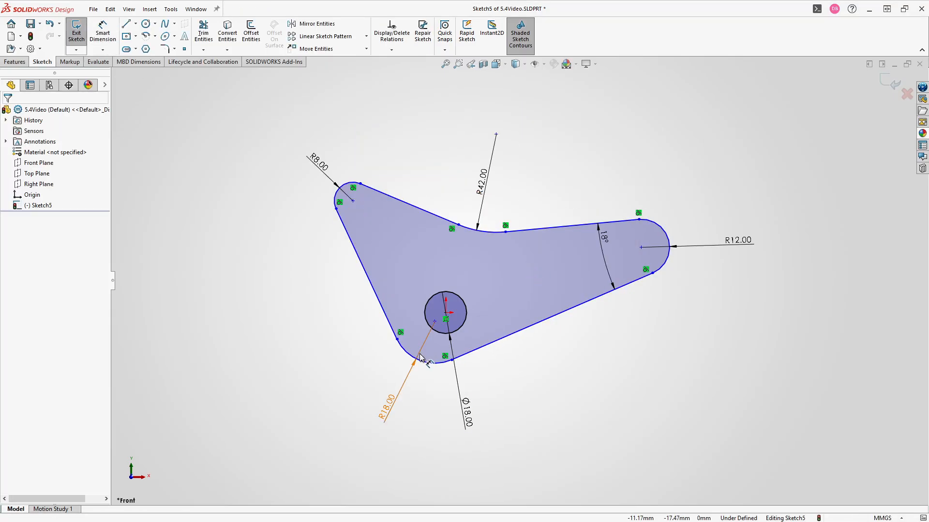
Make the center of the 18 mm radius bottom arc coincident with the center of the circle at the origin
click(434, 322)
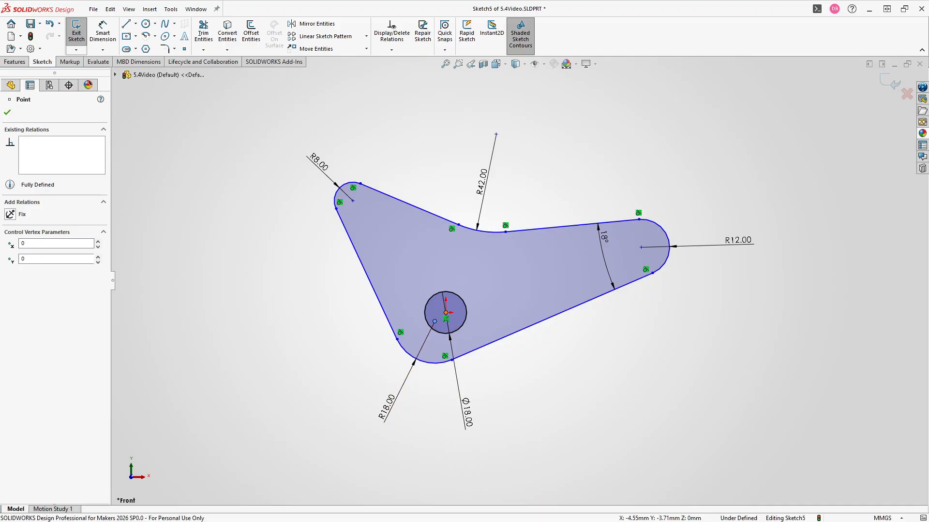
ctrl+click(445, 318)
key(d)
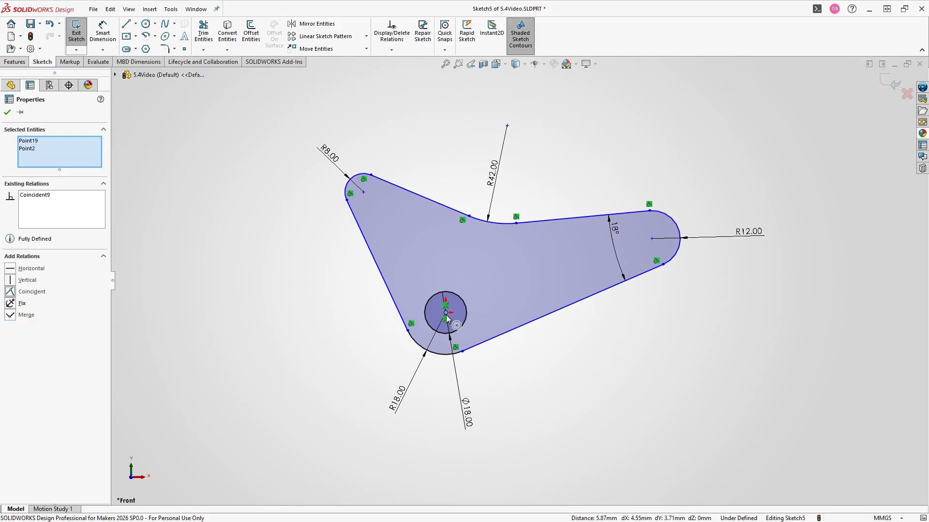
key(Escape)
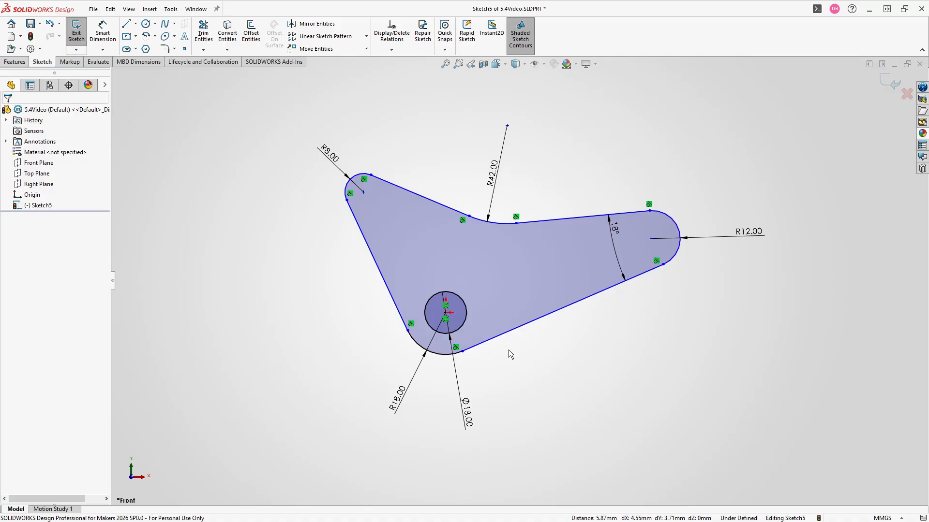
Dimension the angle between the left arm's upper line and the right arm's upper line as 22 degrees
right_drag(271, 319, 272, 232)
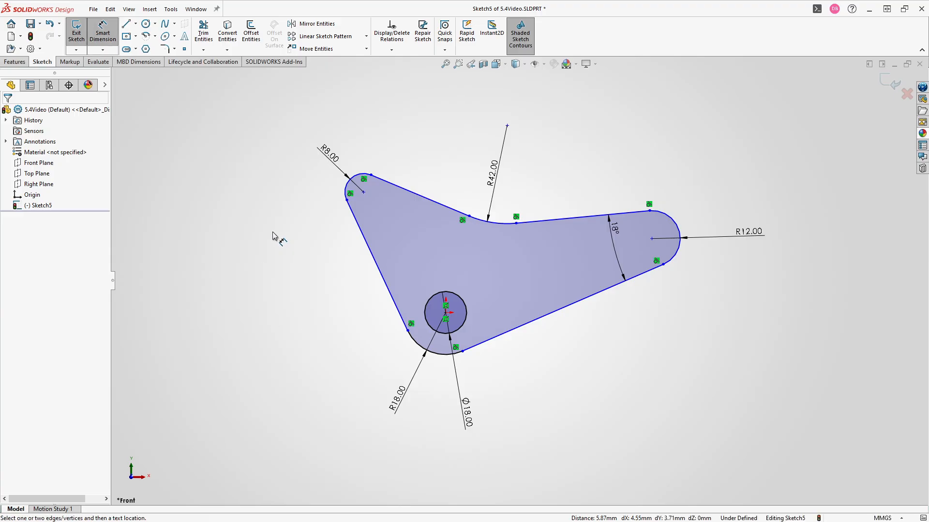
click(435, 207)
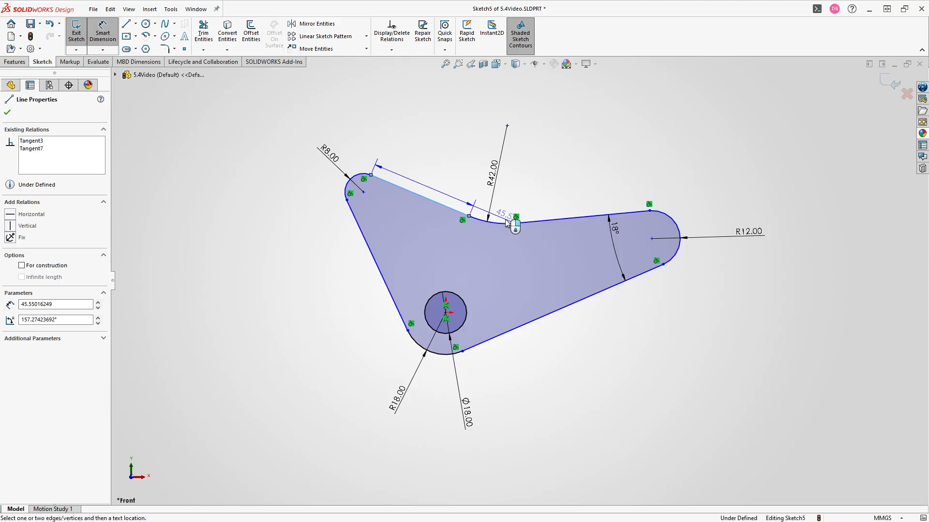
click(533, 225)
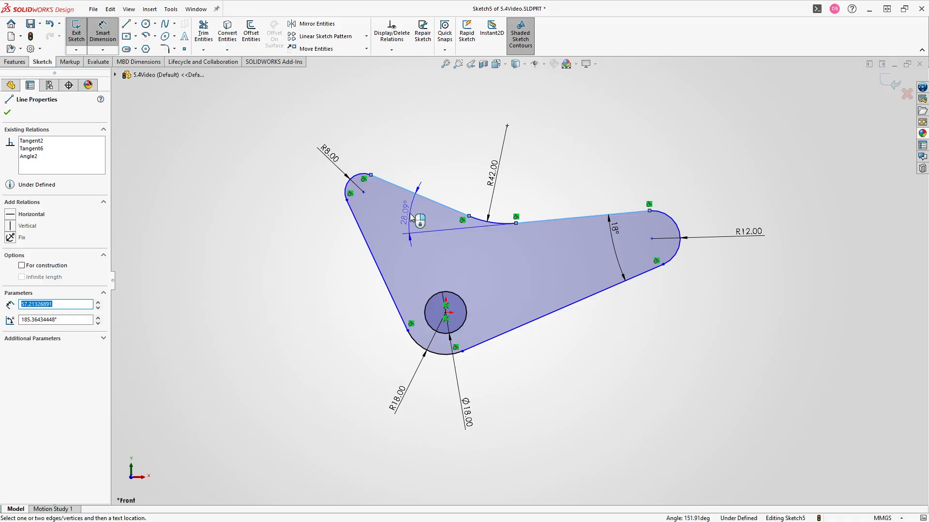
click(412, 217)
text(2)
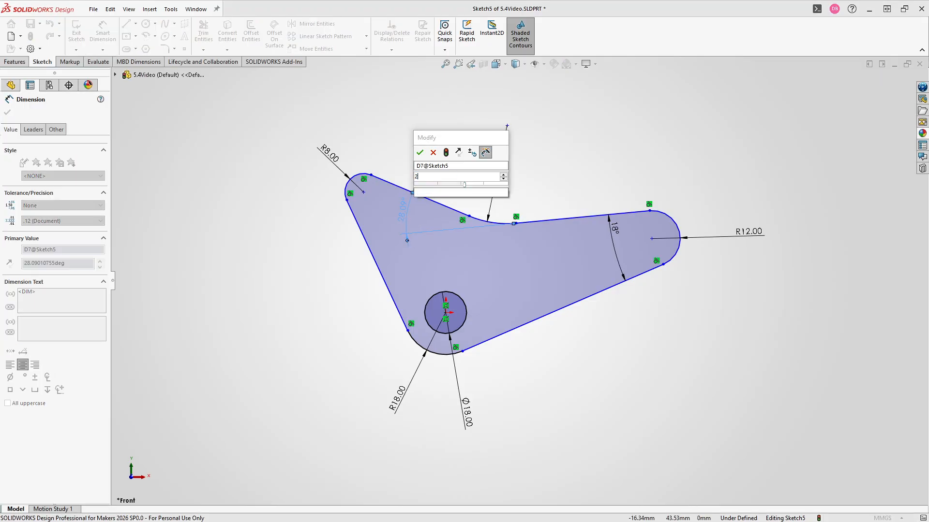
text(2)
key(Return)
key(Escape)
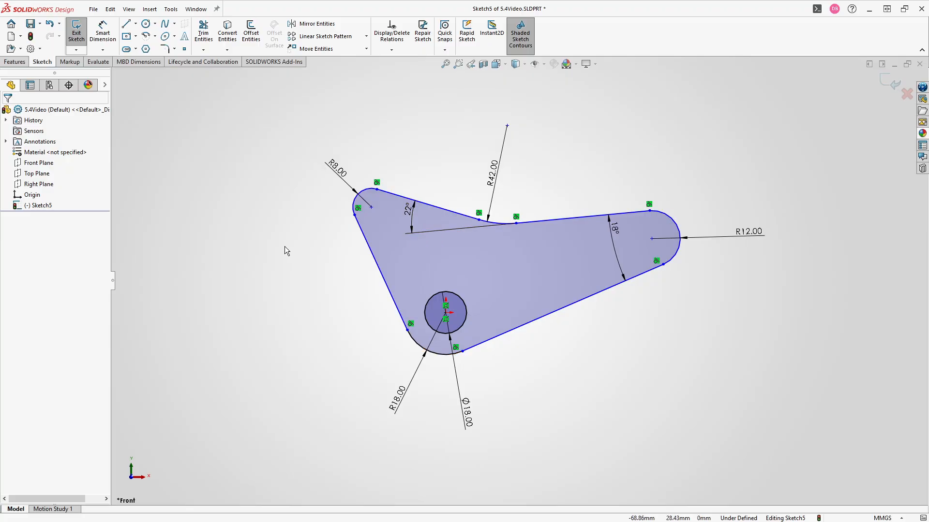
Dimension the angle between the right arm's upper line and the left arm's lower line as 54 degrees
key(d)
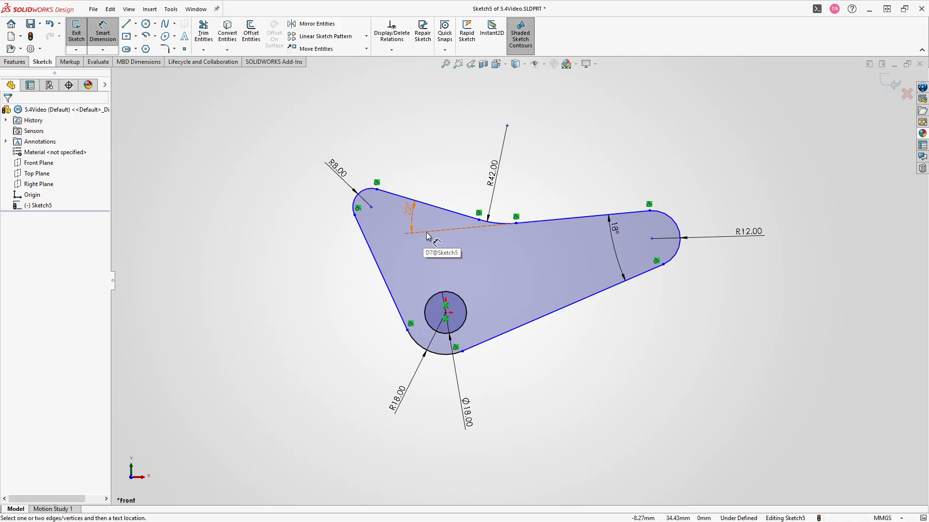
click(534, 221)
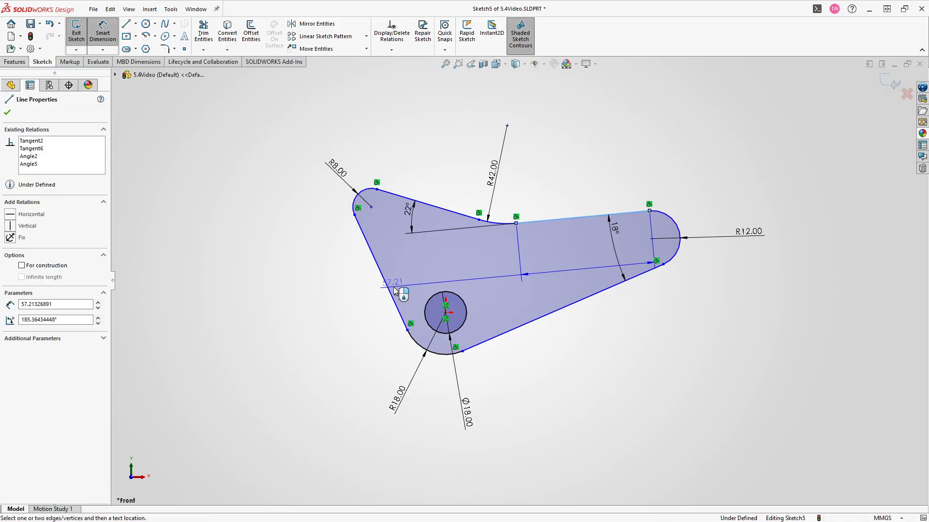
click(390, 289)
click(436, 271)
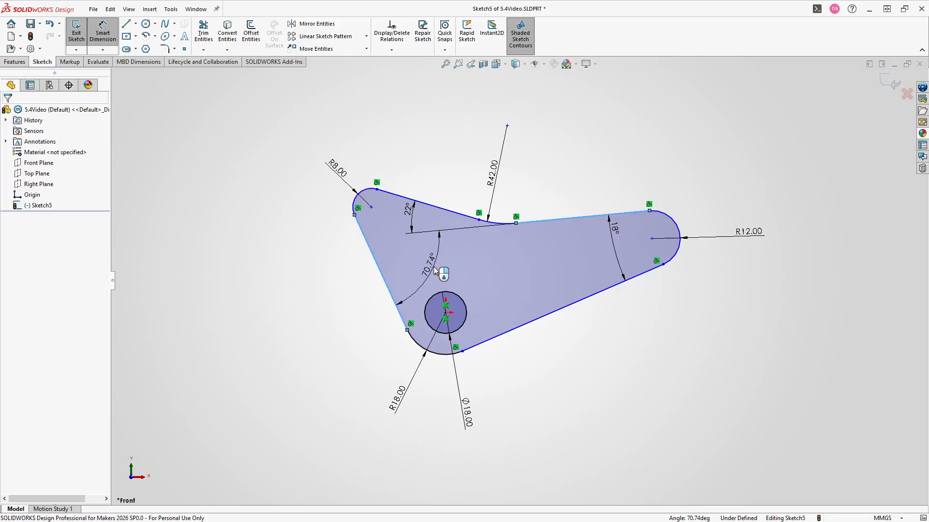
text(54)
key(Return)
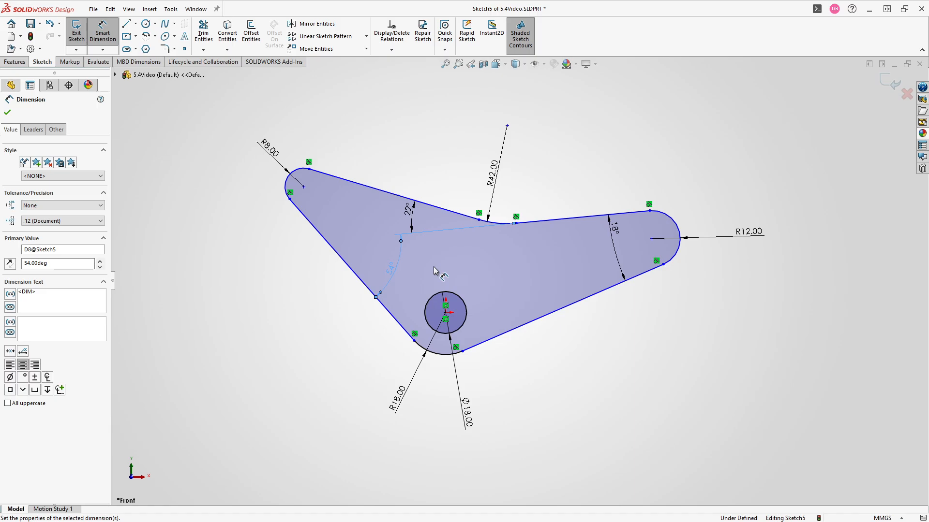
key(Escape)
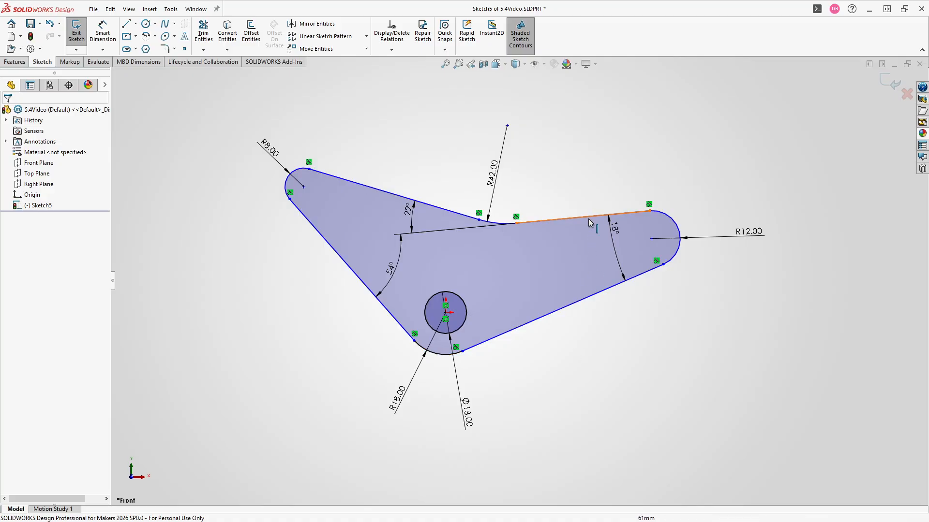
Move the lower endpoint of the right arm's end arc slightly upward to test the profile's remaining freedom
click(596, 301)
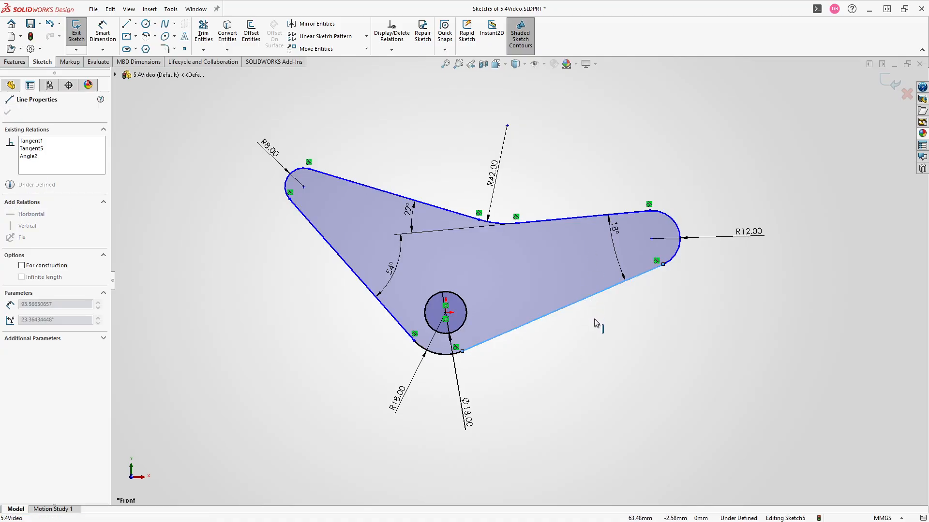
click(660, 279)
mouse_move(663, 265)
mouse_down()
mouse_move(670, 291)
mouse_move(653, 219)
mouse_move(662, 253)
mouse_up()
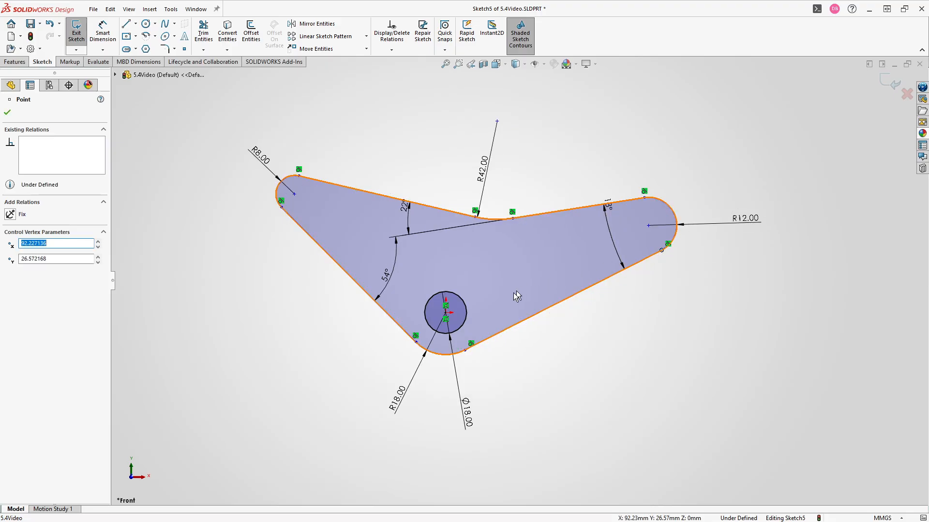
click(511, 349)
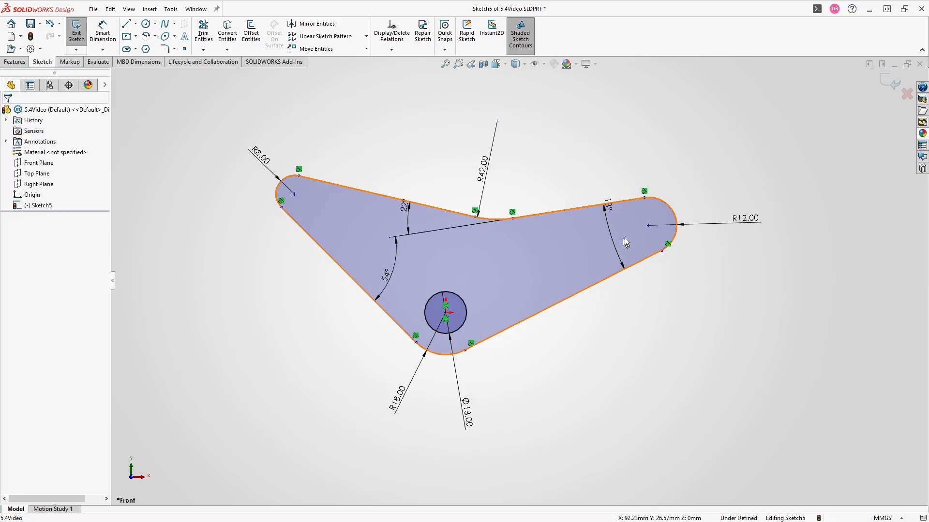
Dimension the horizontal distance from the circle's center to the right end arc's center as 82 mm
key(d)
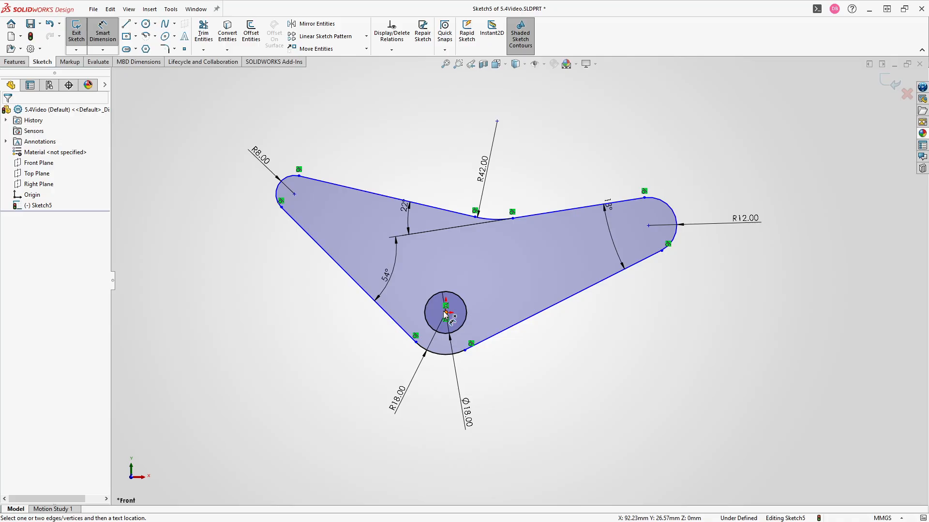
click(445, 313)
click(649, 226)
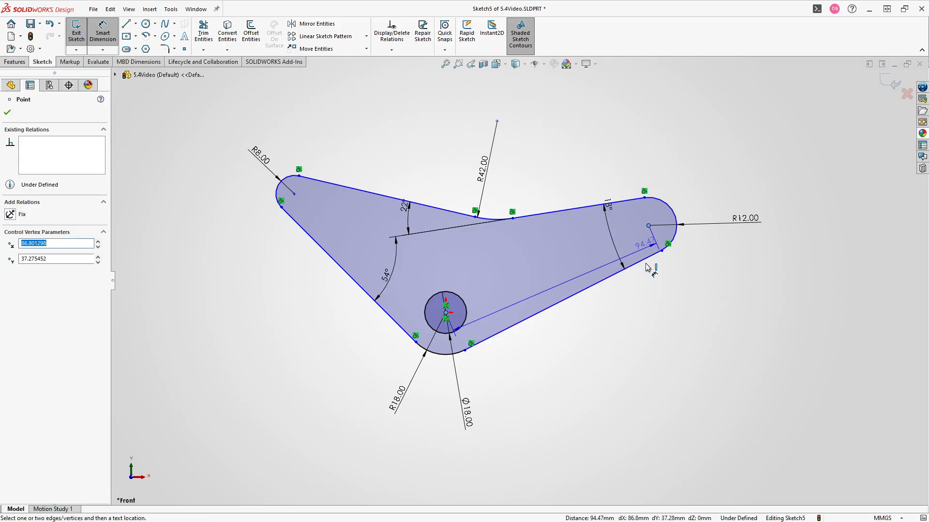
click(575, 377)
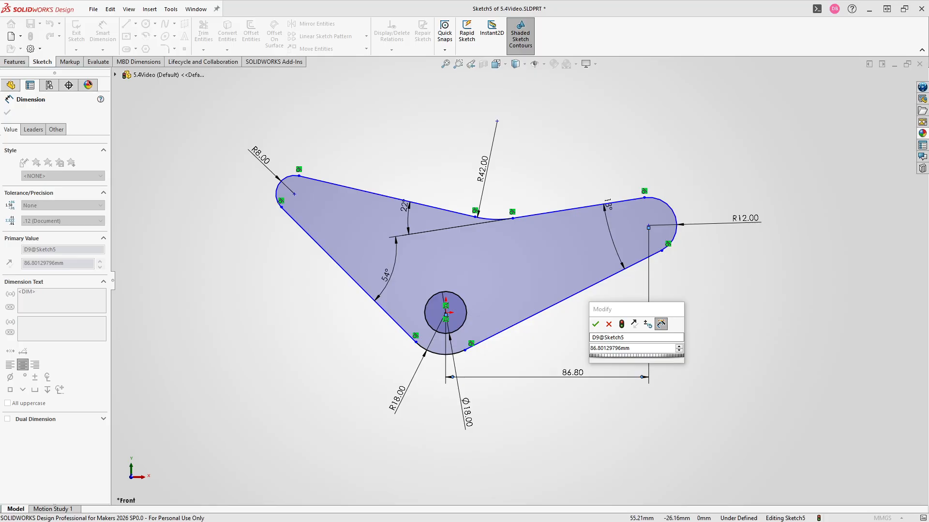
click(565, 377)
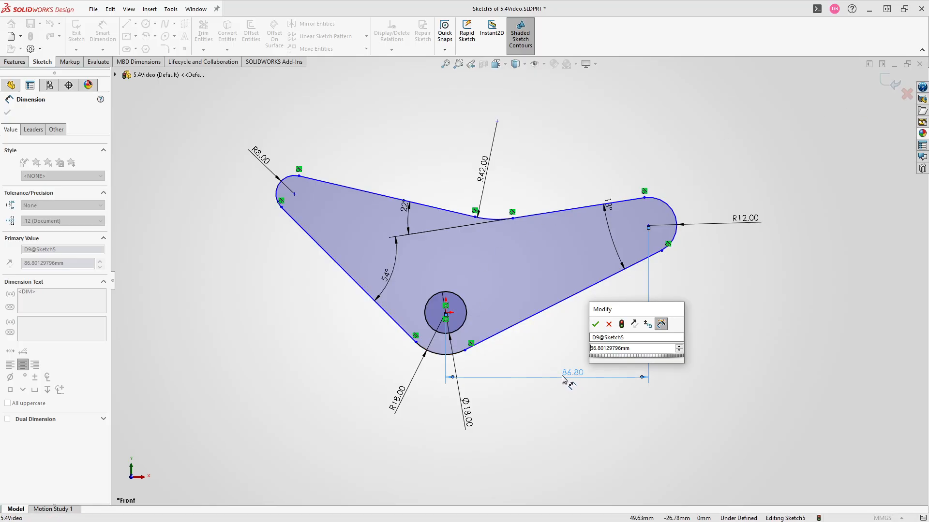
key(Return)
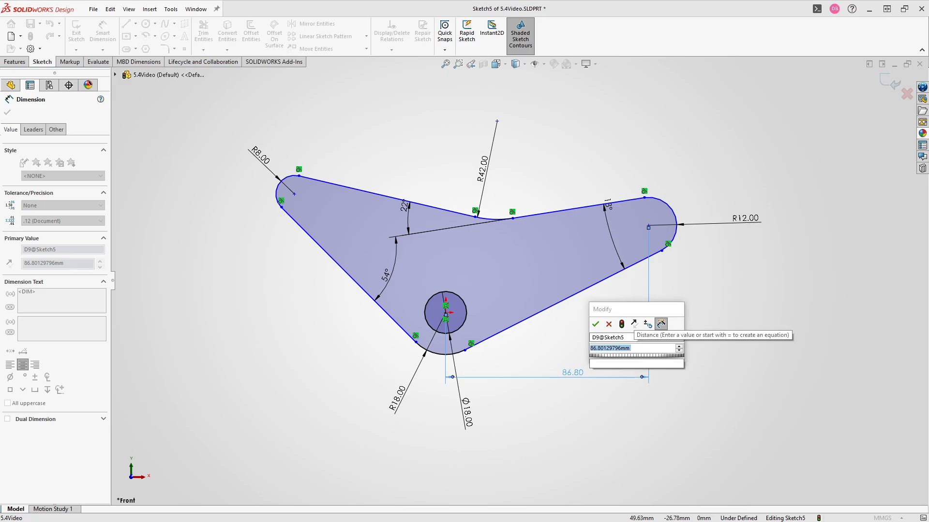
Dimension the horizontal distance from the circle's center to the left end arc's center as 48 mm
click(445, 315)
click(300, 206)
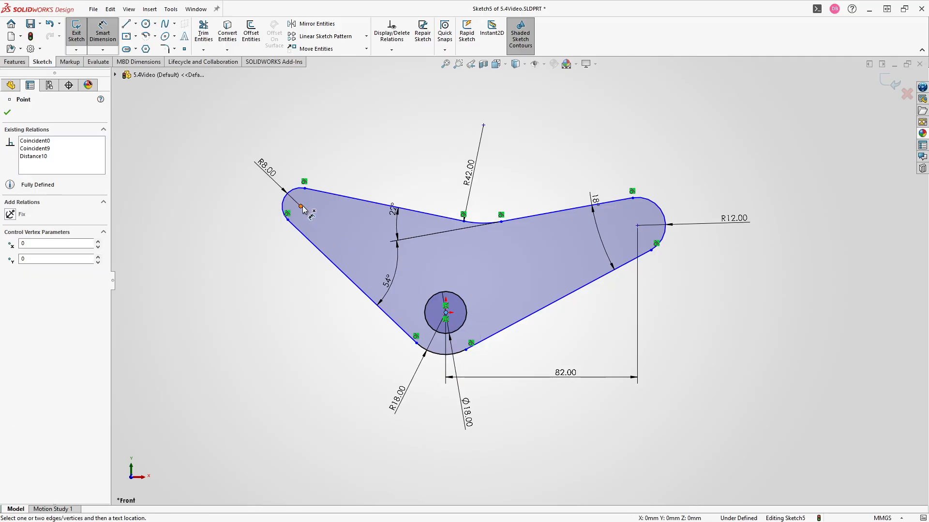
click(365, 425)
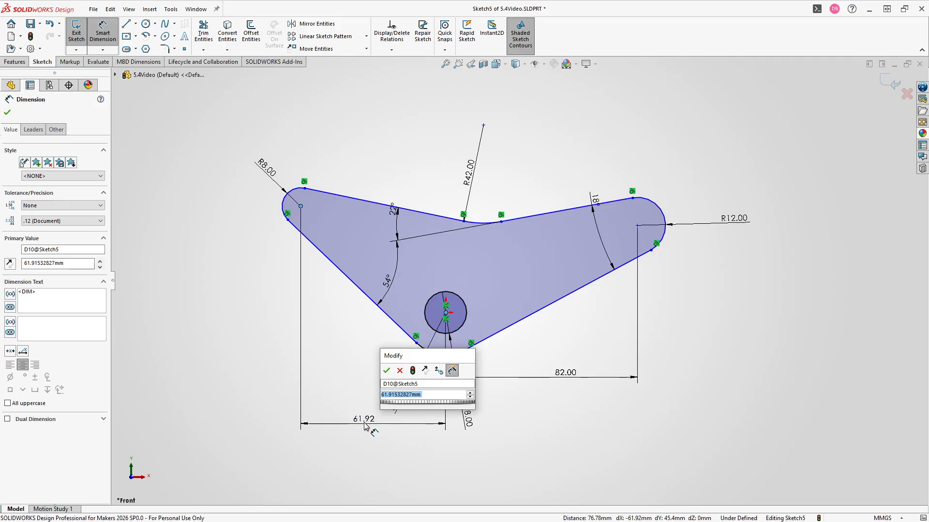
text(5)
key(Return)
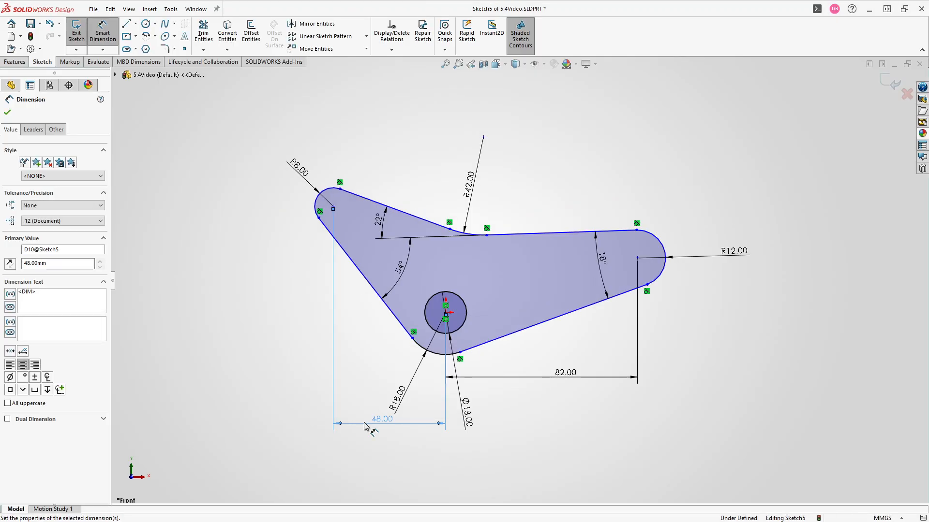
Nudge the lower endpoint of the right end arc to check which freedom of movement remains in the profile
key(Escape)
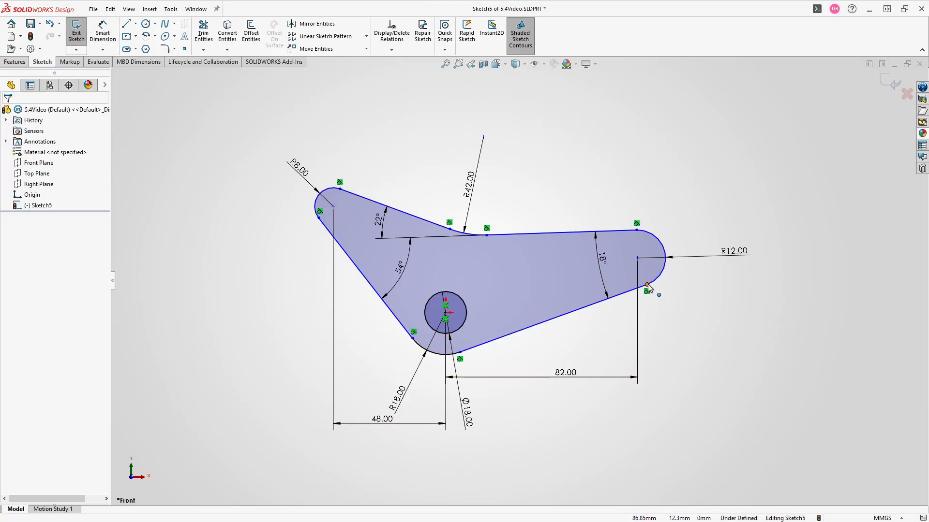
click(648, 286)
mouse_move(648, 286)
mouse_down()
mouse_move(649, 274)
mouse_move(660, 313)
mouse_move(651, 288)
mouse_up()
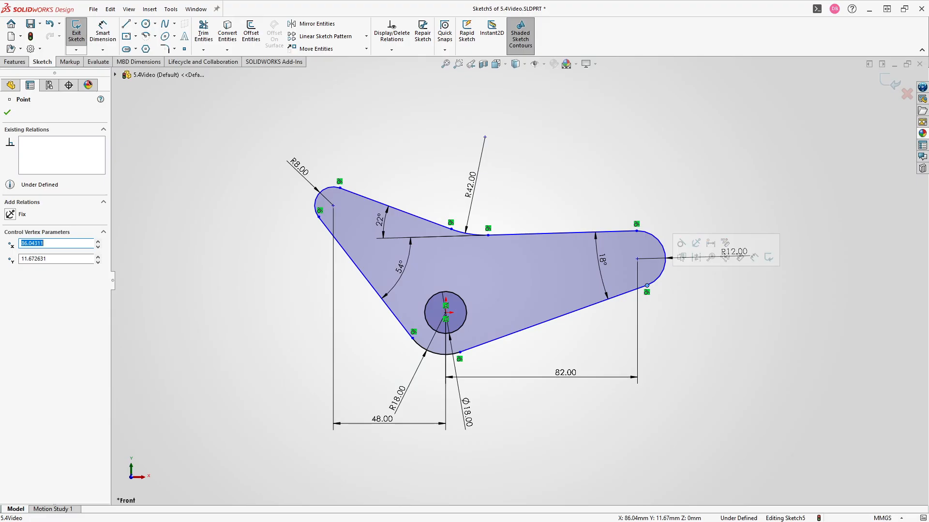
Add a Horizontal relation to the right arm's upper line
click(548, 233)
click(11, 214)
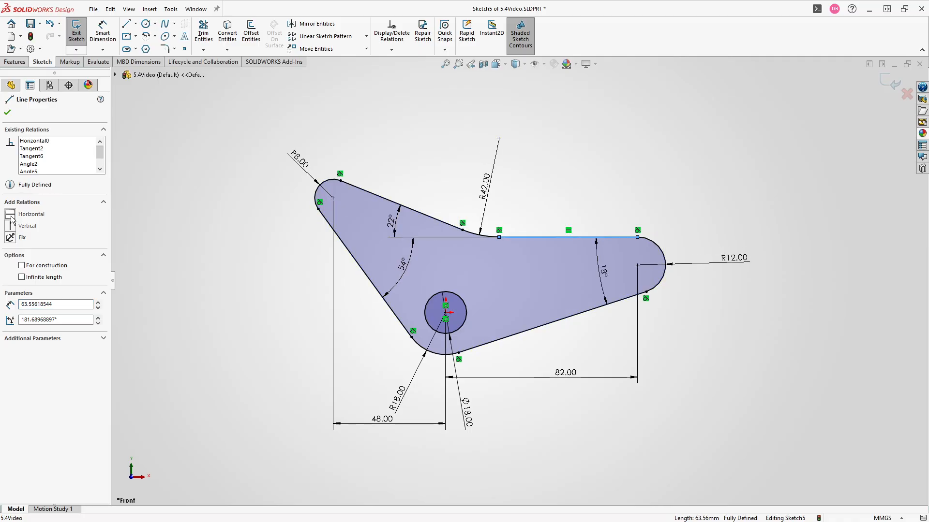
click(223, 358)
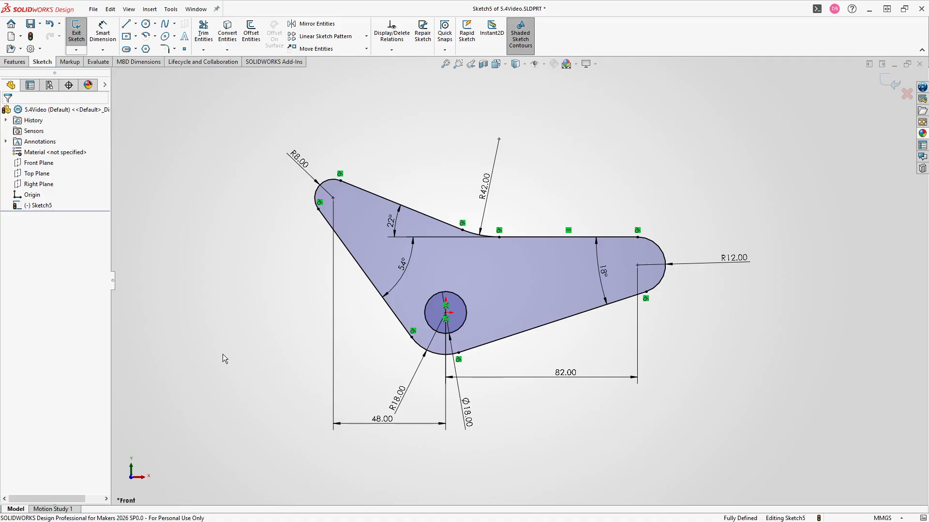
Sketch circles about 8.3 mm and 15.5 mm in diameter, centered on the left and right end arcs respectively
key(c)
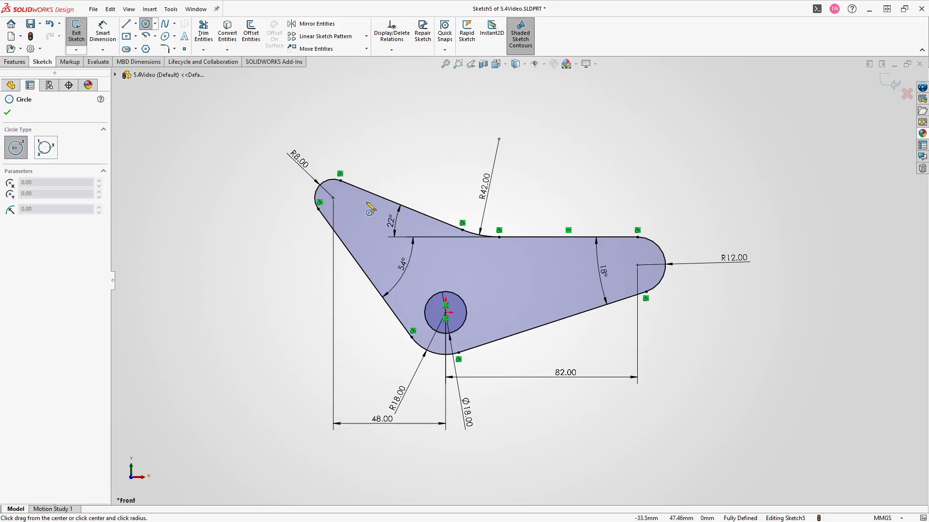
drag(333, 198, 342, 202)
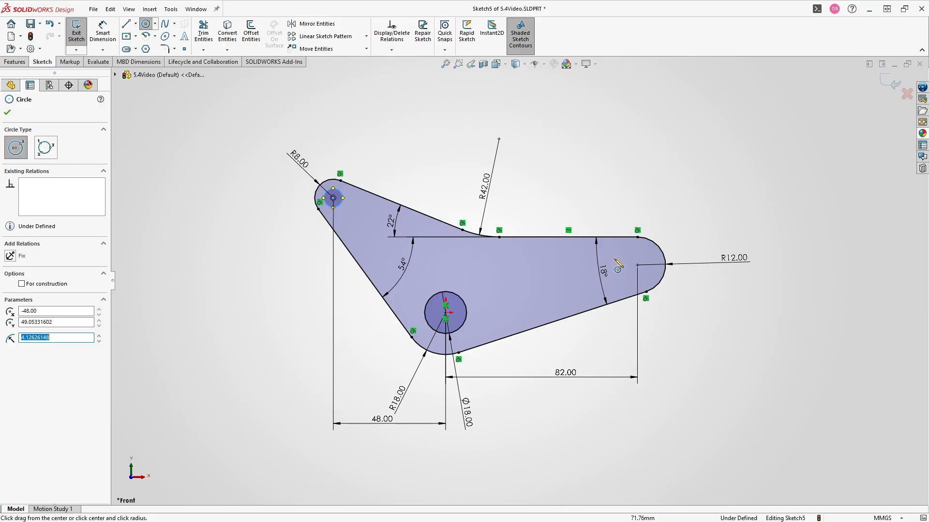
drag(637, 265, 654, 269)
key(Escape)
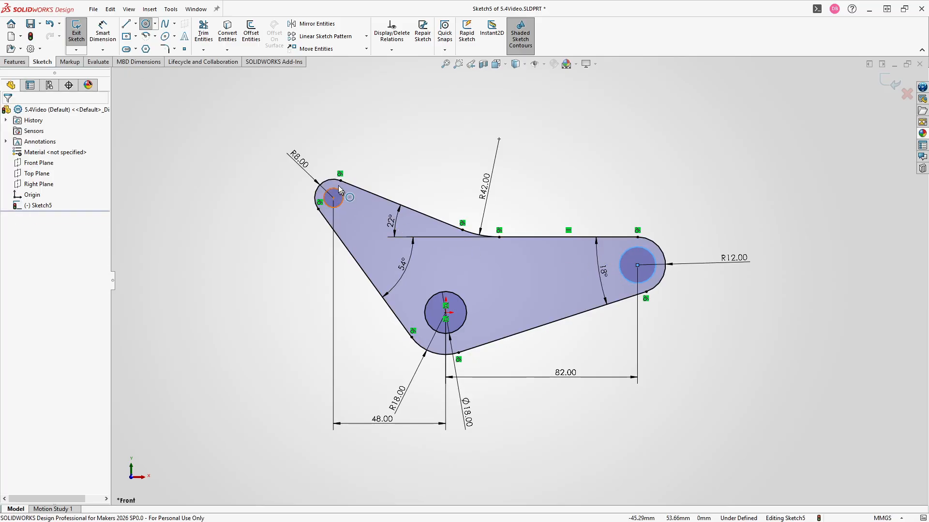
Dimension the left arm's circle with a diameter of 8 mm
key(d)
click(340, 193)
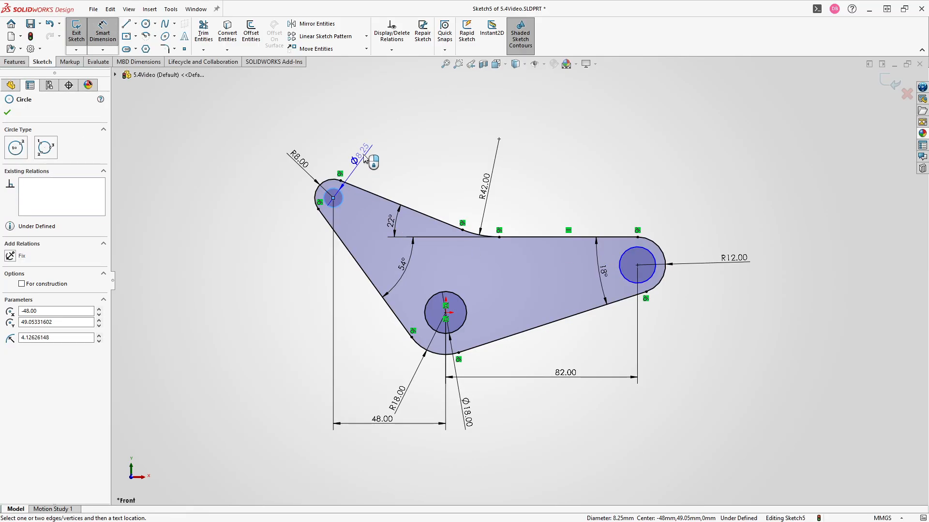
click(364, 157)
text(8)
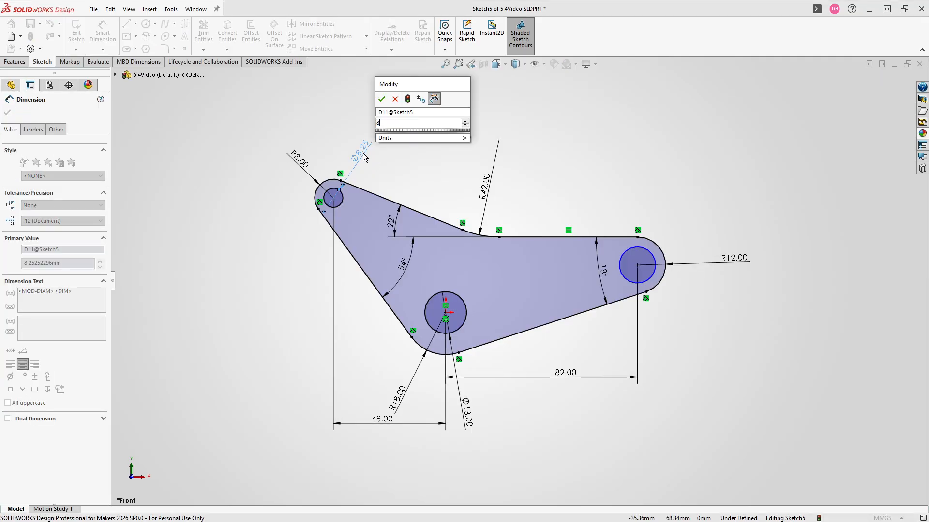
key(Return)
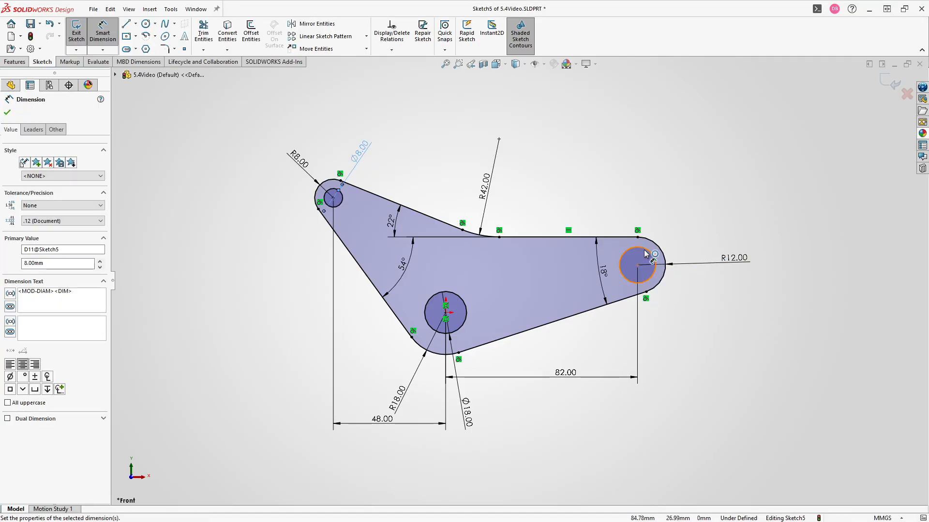
Dimension the right arm's circle with a diameter of 12 mm
click(645, 248)
click(679, 218)
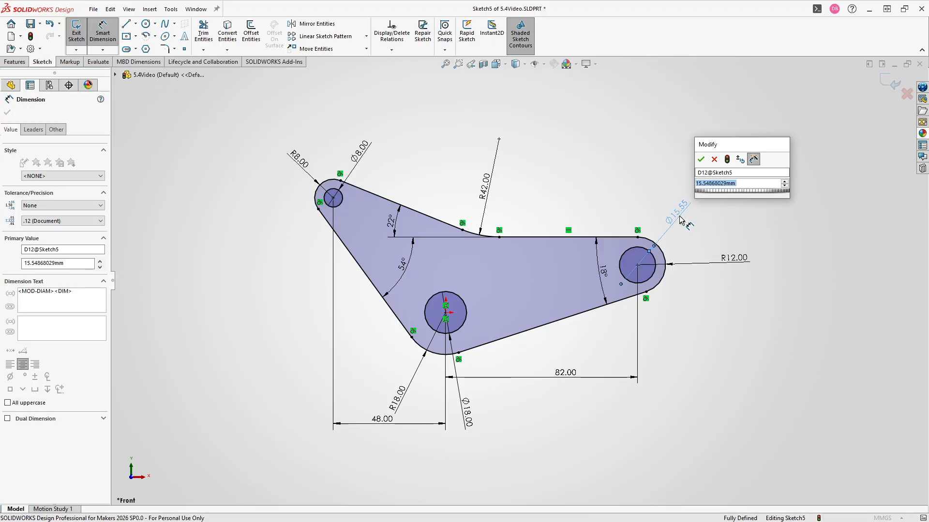
text(12)
key(Return)
key(Escape)
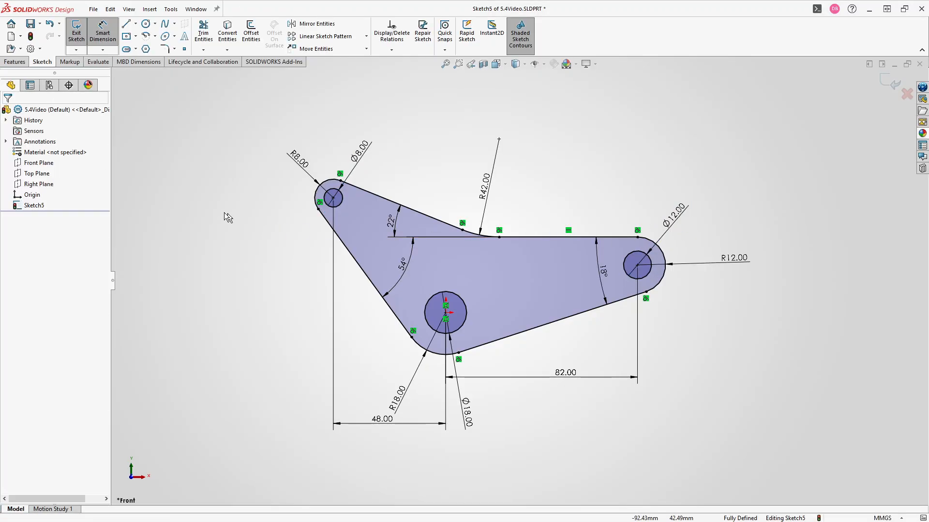
Extrude the bracket profile as a boss with a blind depth of 8 mm
click(14, 62)
click(81, 34)
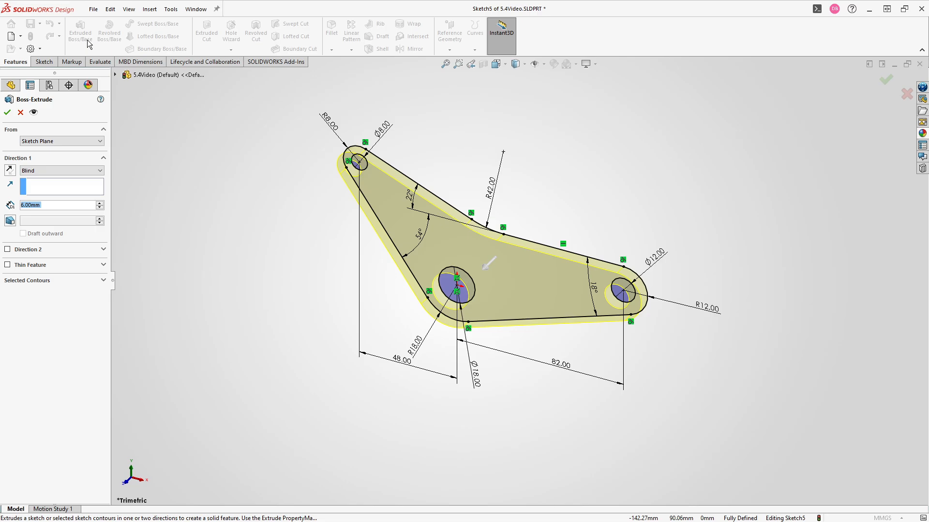
text(8)
key(Return)
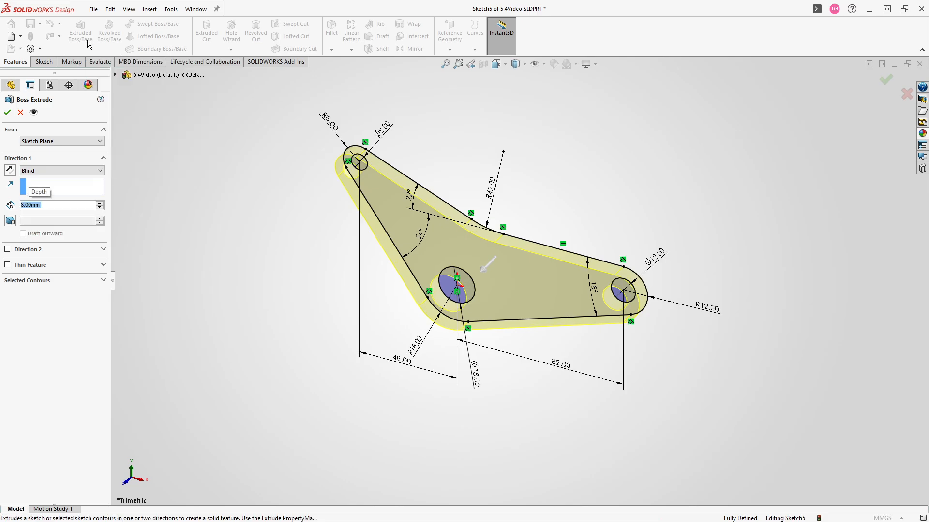
key(Return)
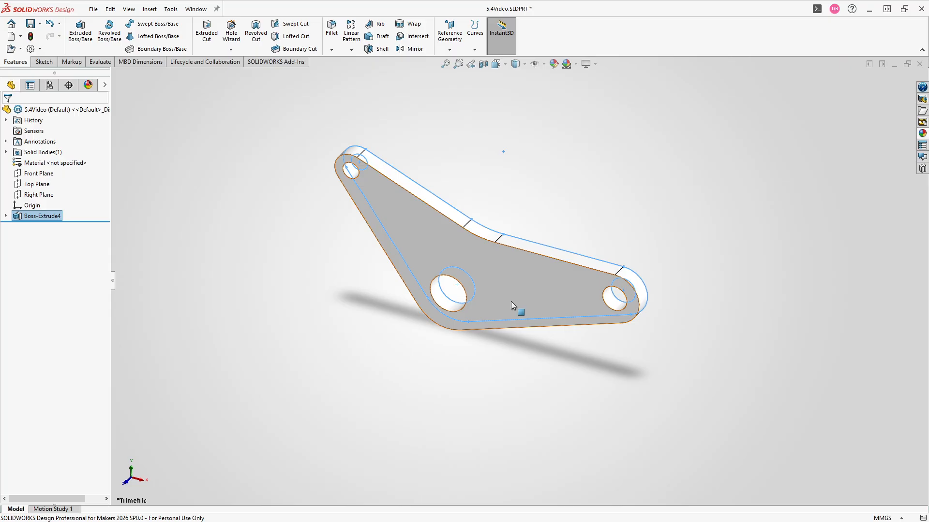
Start a sketch on the plate's front face and draw a construction line about 22 mm long, perpendicular from the left arm's lower edge
click(496, 256)
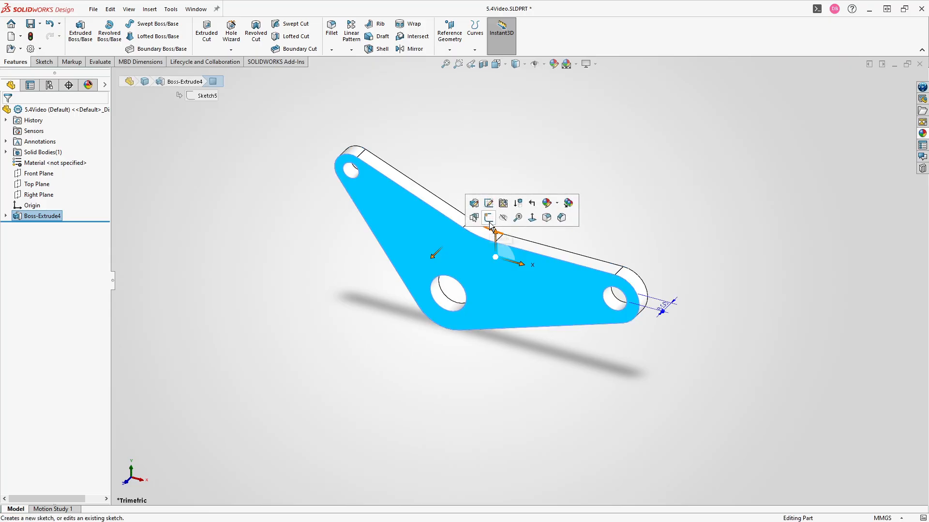
click(489, 219)
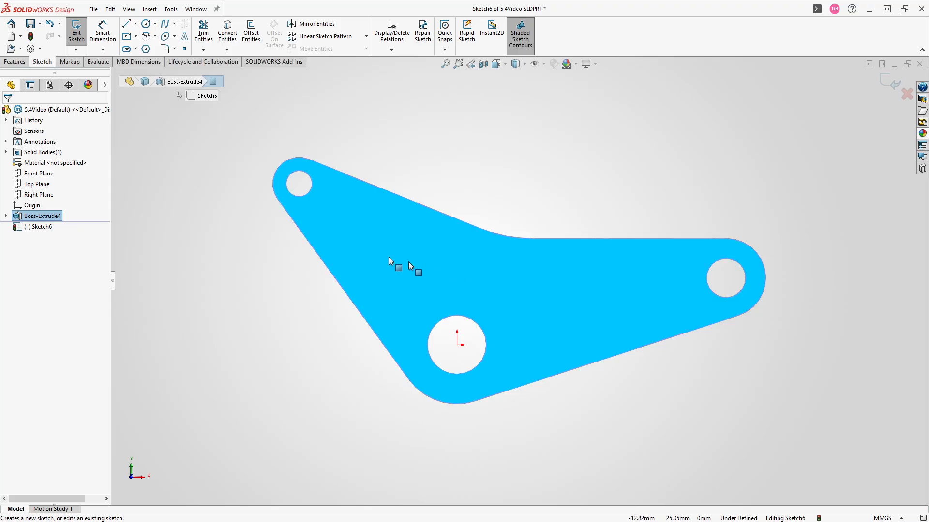
key(l)
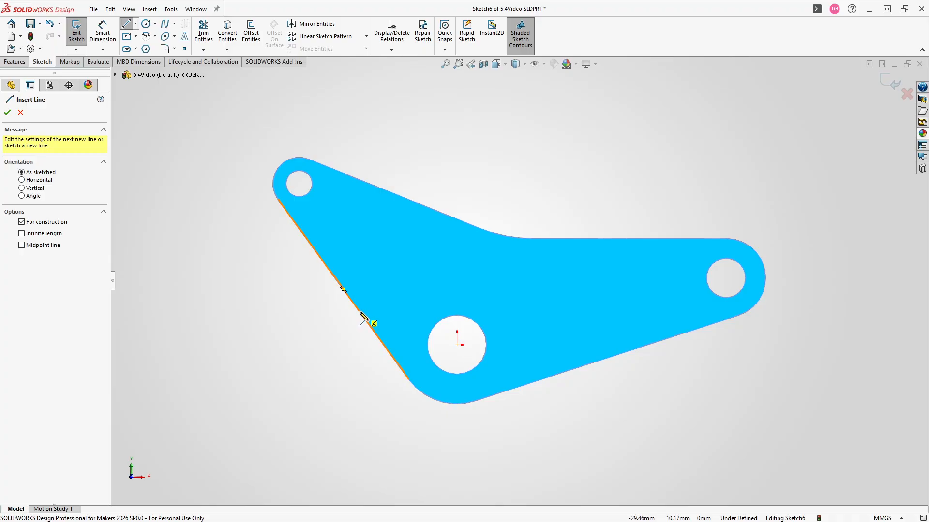
click(359, 312)
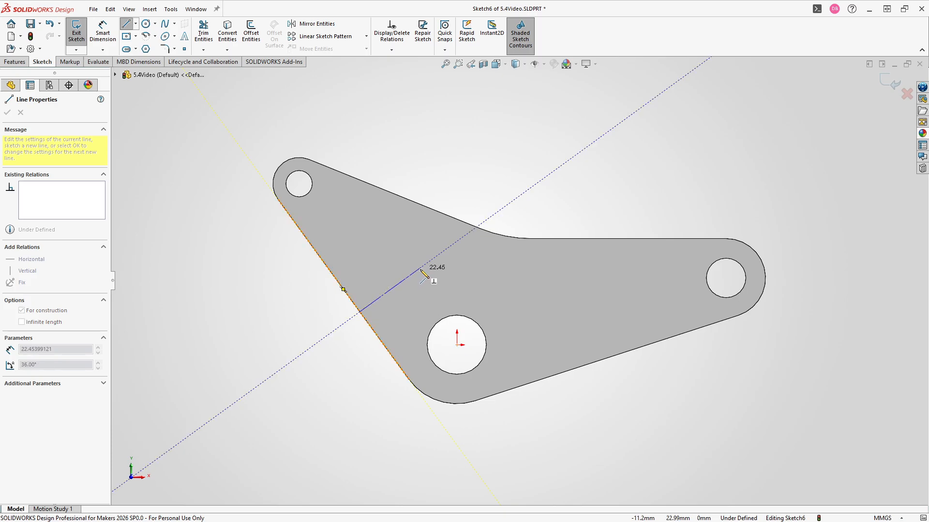
click(420, 270)
key(Escape)
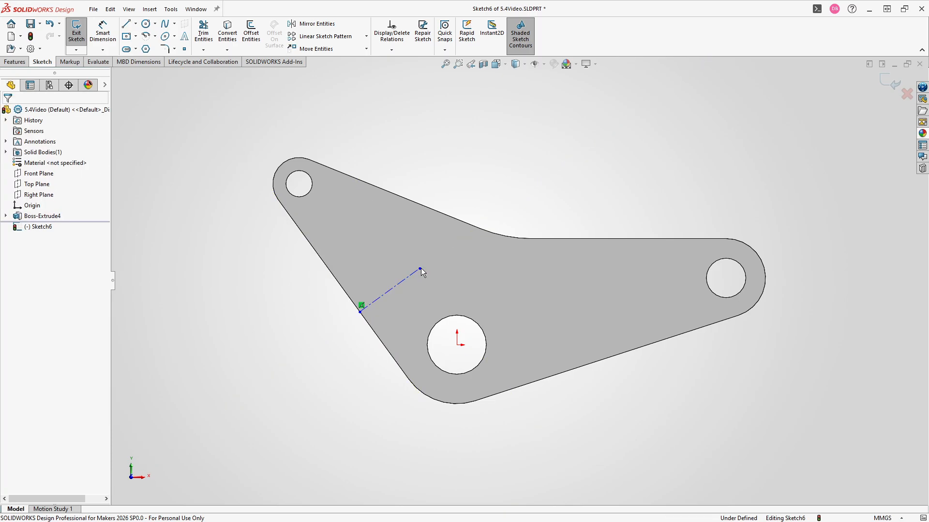
Draw a second construction line inward from the right arm's lower edge, perpendicular to that edge
key(l)
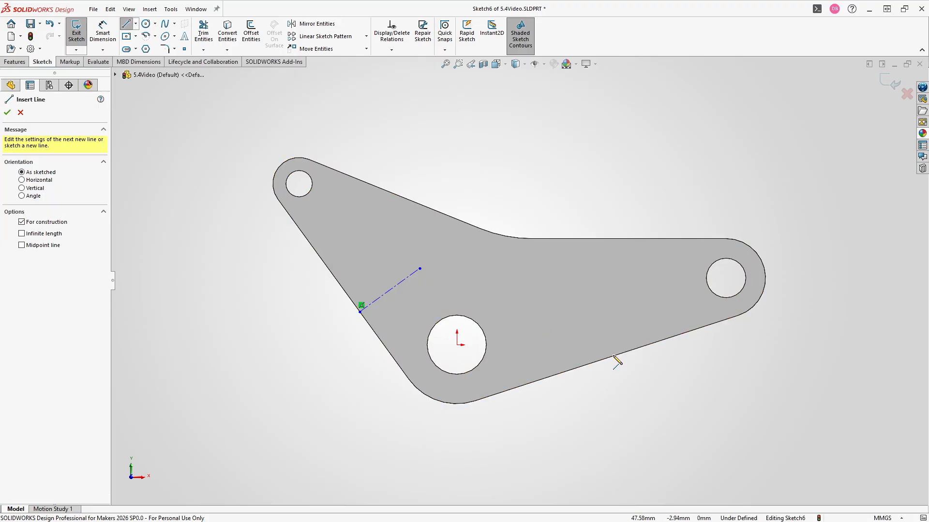
click(613, 355)
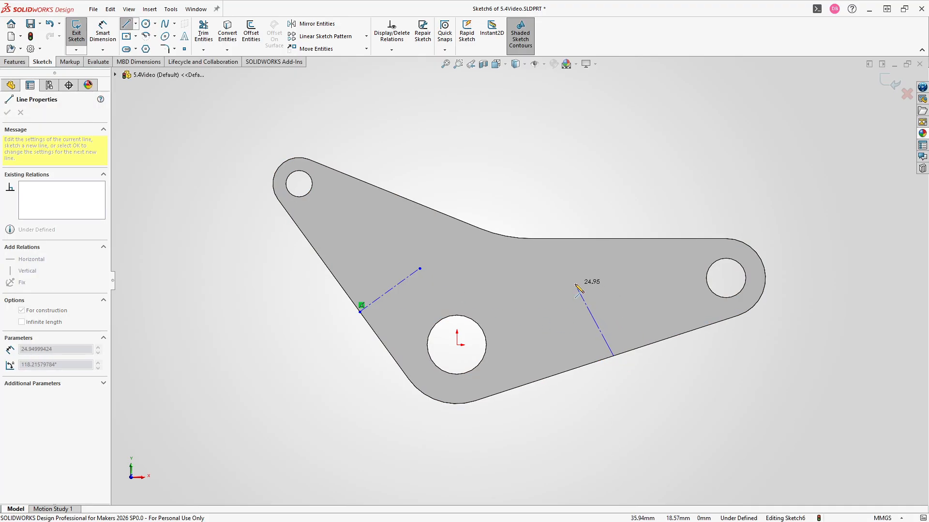
key(Escape)
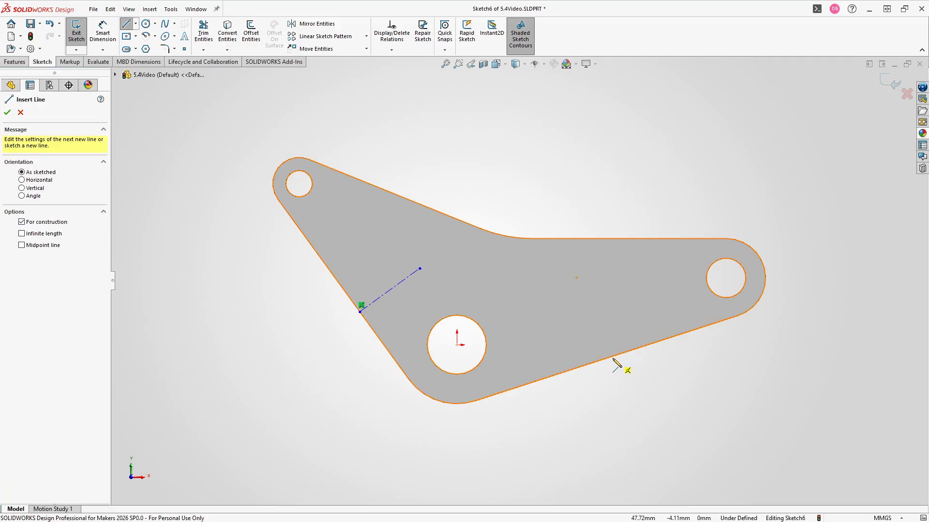
click(636, 348)
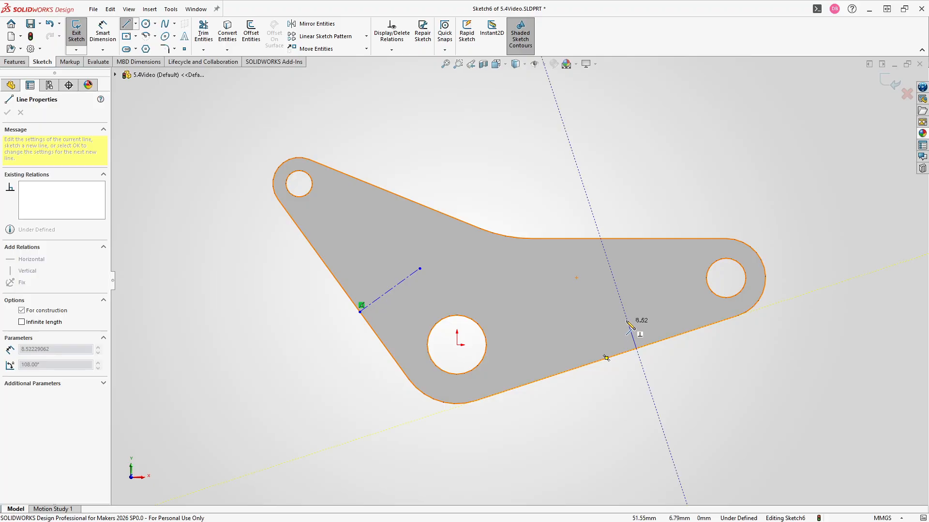
click(615, 279)
key(Escape)
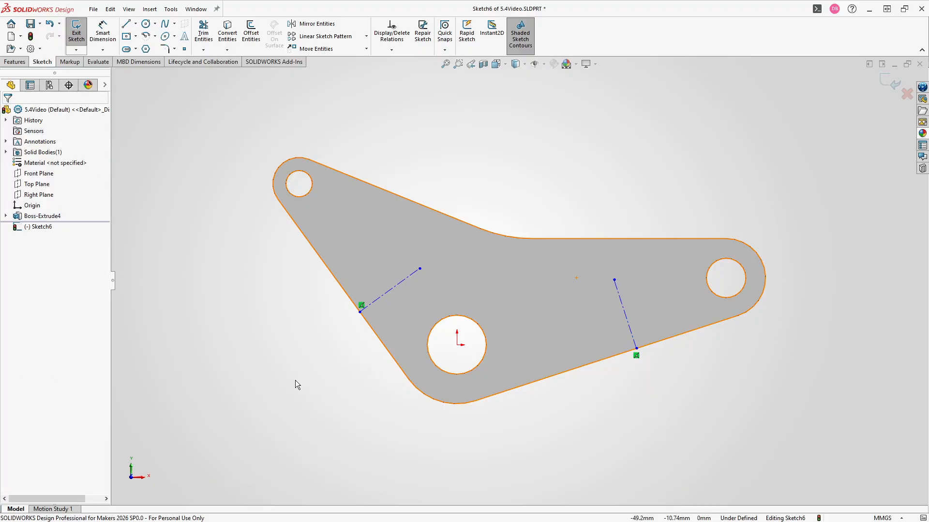
Check the reference drawing and dimension the distance from the origin to the left construction line as 34 mm
key(d)
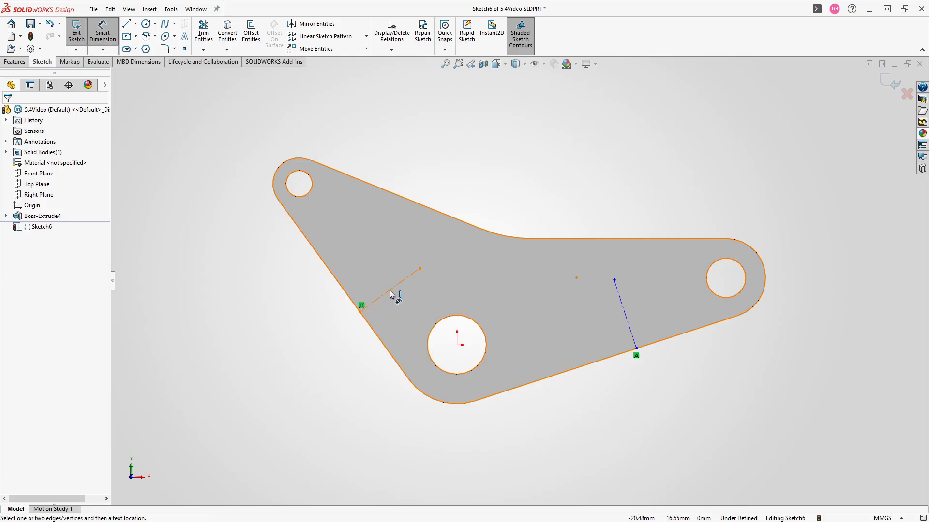
key(alt+Tab)
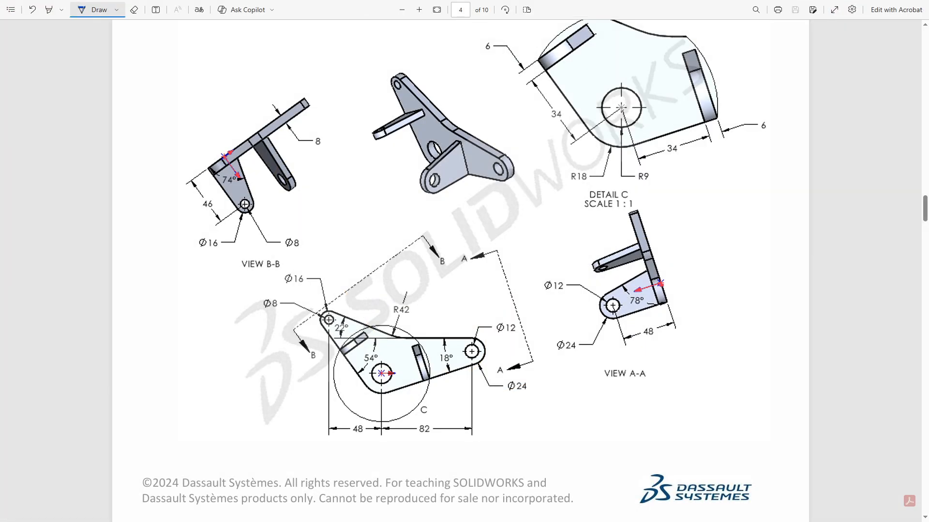
scroll(569, 142, up, 2)
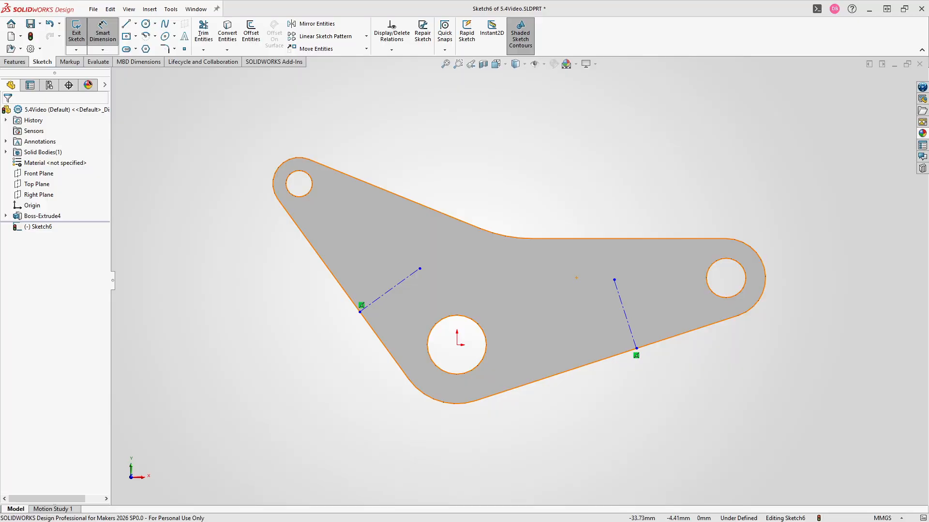
click(457, 345)
click(394, 288)
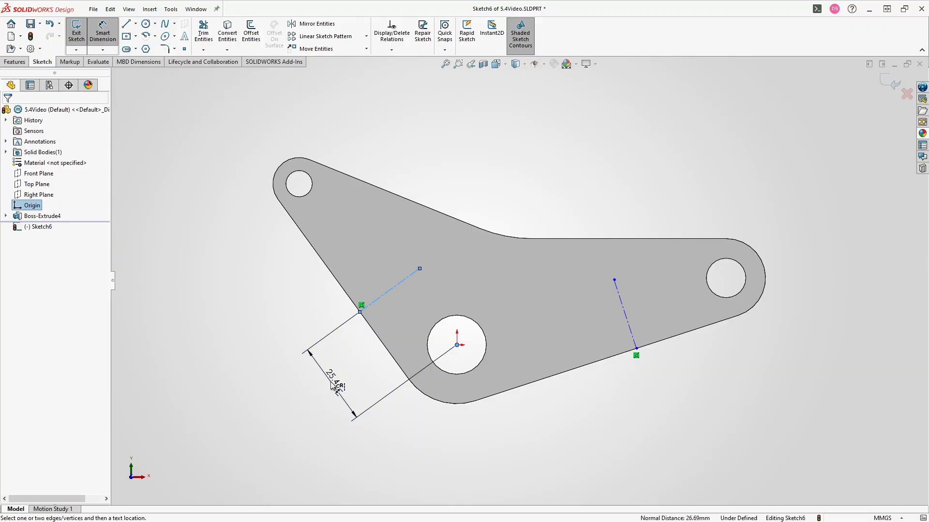
click(334, 387)
text(34mm)
key(Return)
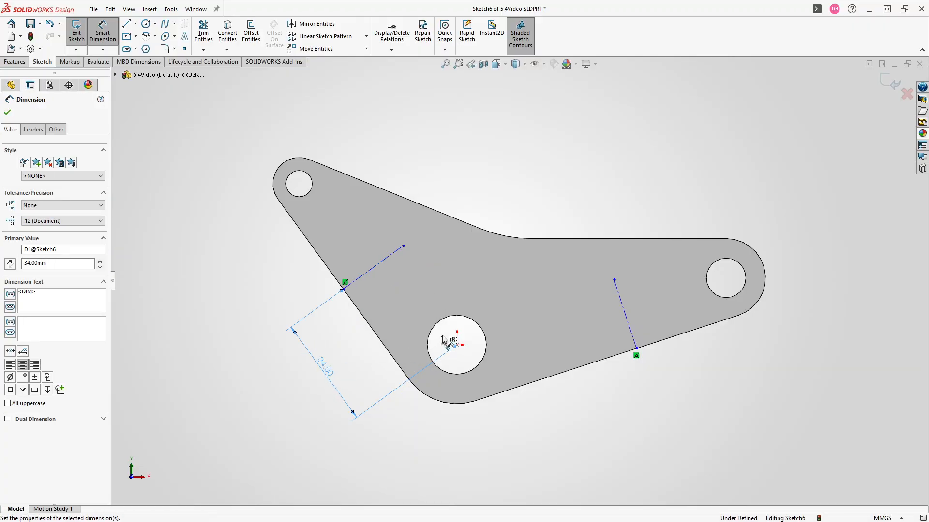
click(457, 345)
click(624, 312)
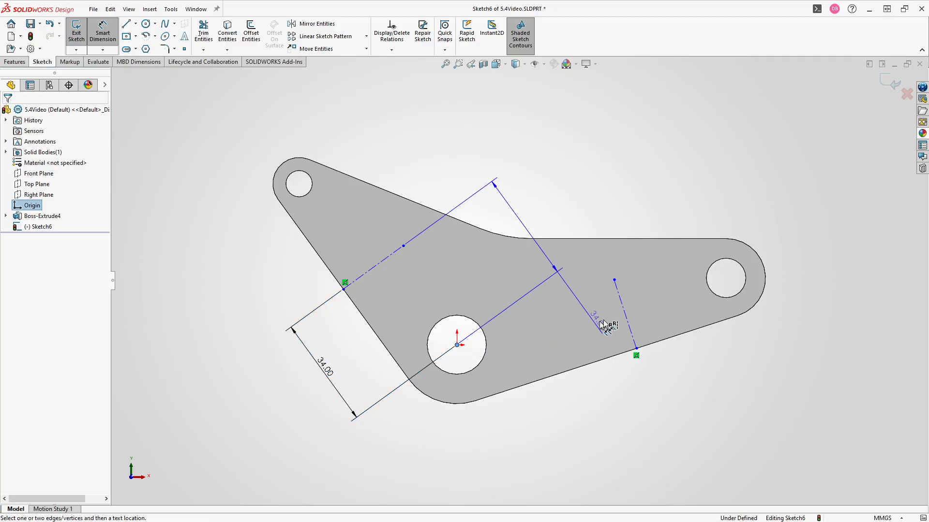
key(Escape)
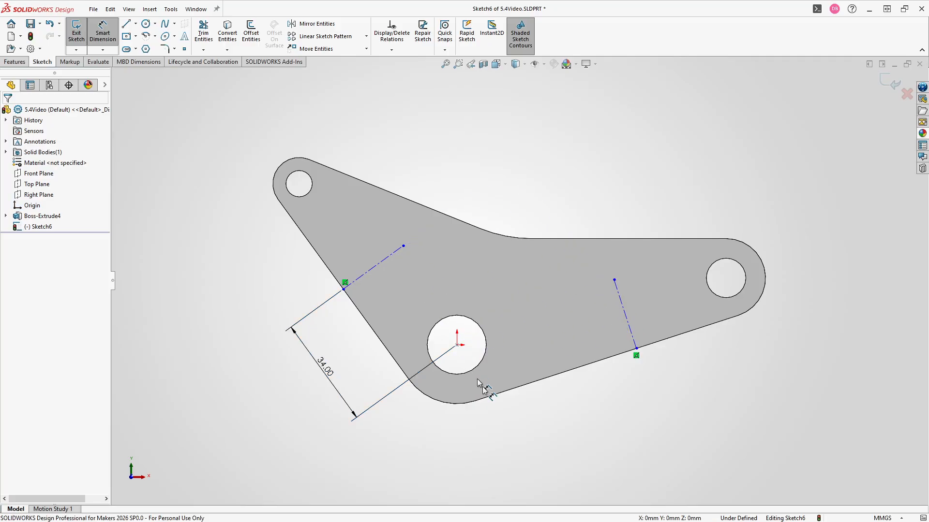
key(Escape)
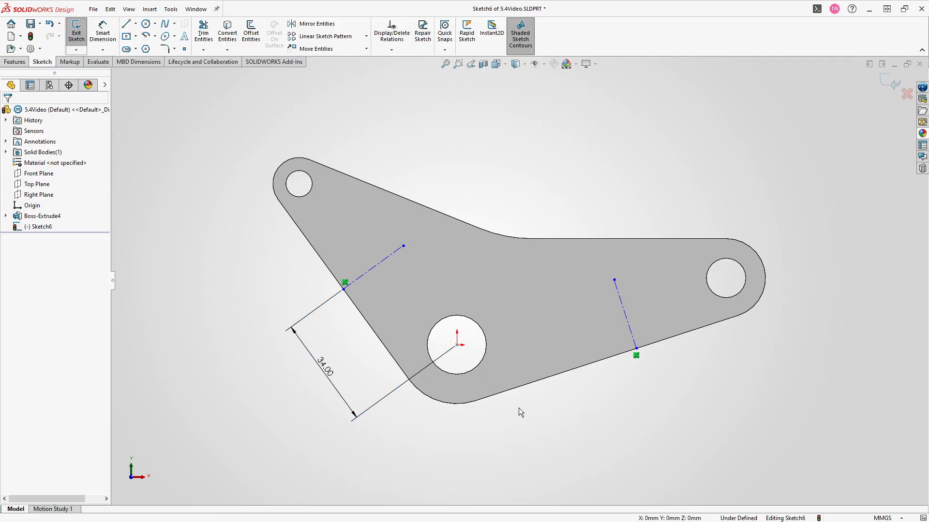
Dimension the distance from the origin to the right construction line as 34 mm
click(458, 345)
right_drag(556, 438, 556, 384)
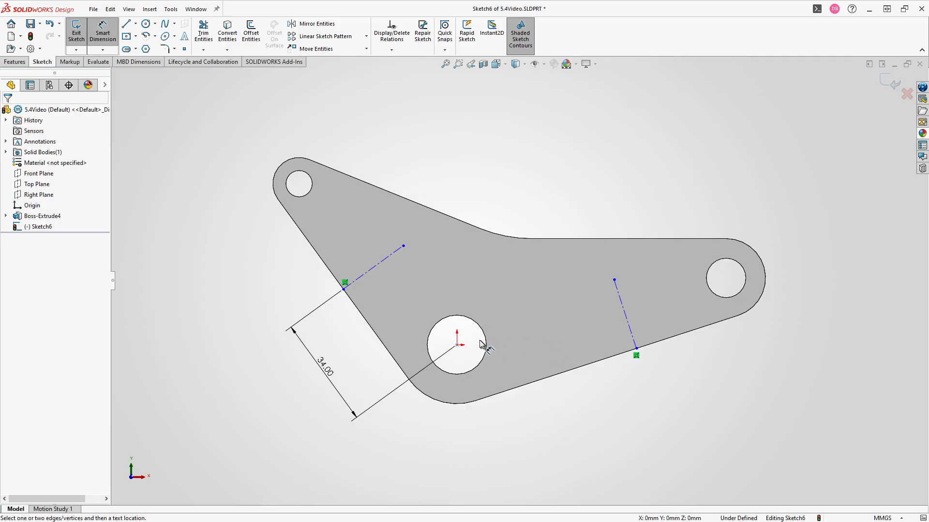
click(627, 325)
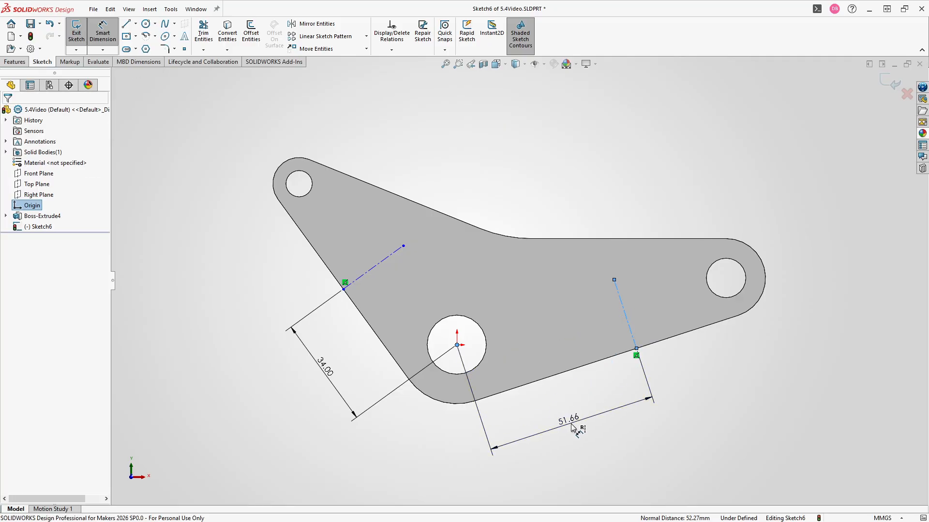
click(572, 429)
text(34)
key(Return)
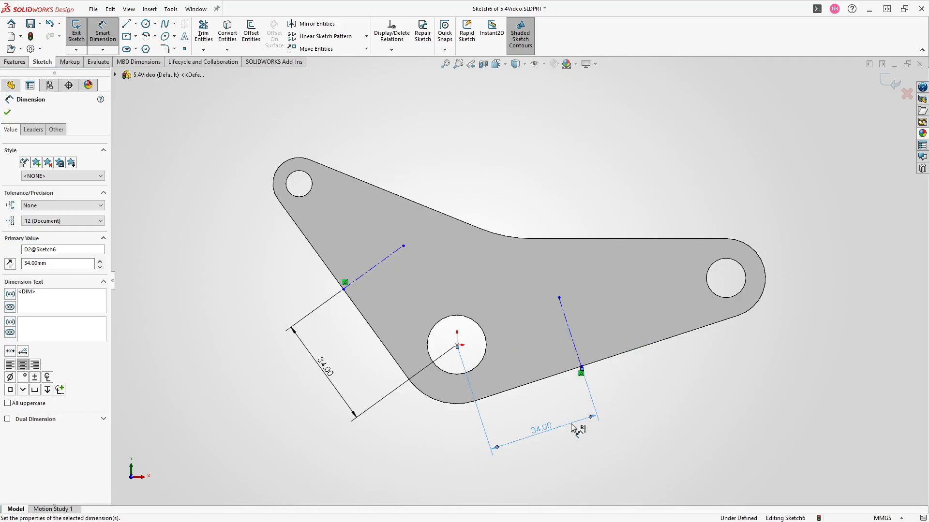
key(Escape)
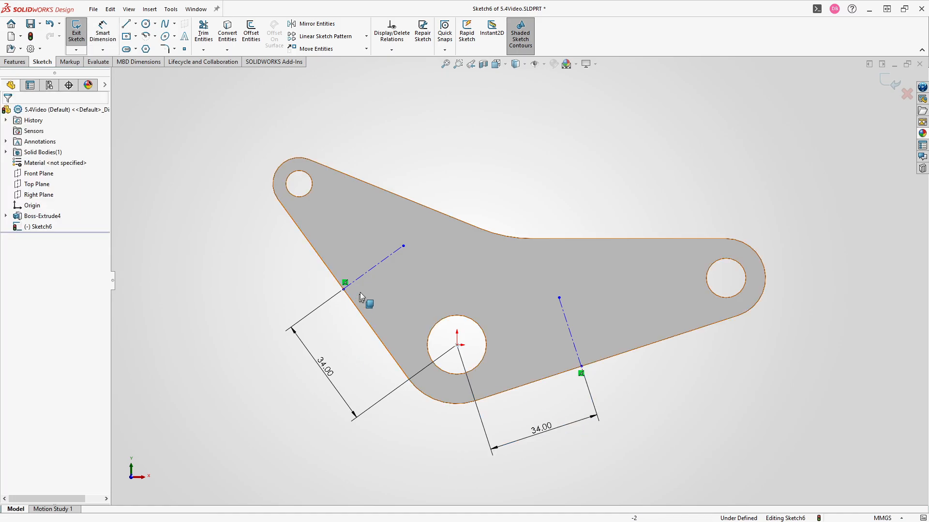
Add a perpendicular relation between the left construction line and the left arm's lower straight edge
click(361, 281)
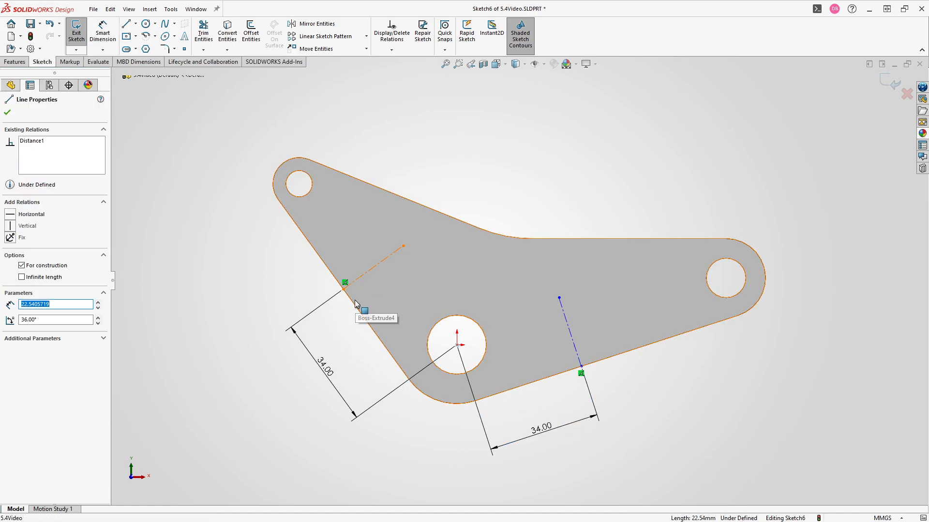
ctrl+click(354, 307)
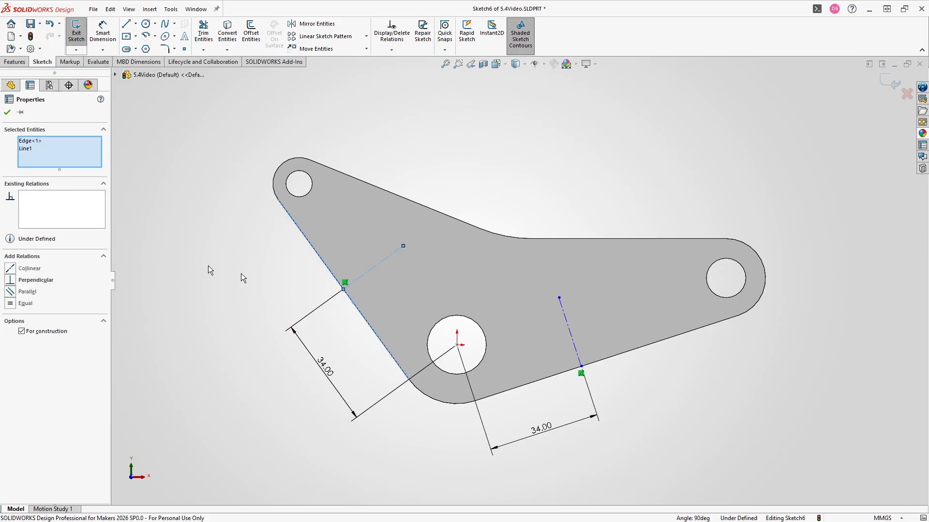
click(19, 280)
key(Escape)
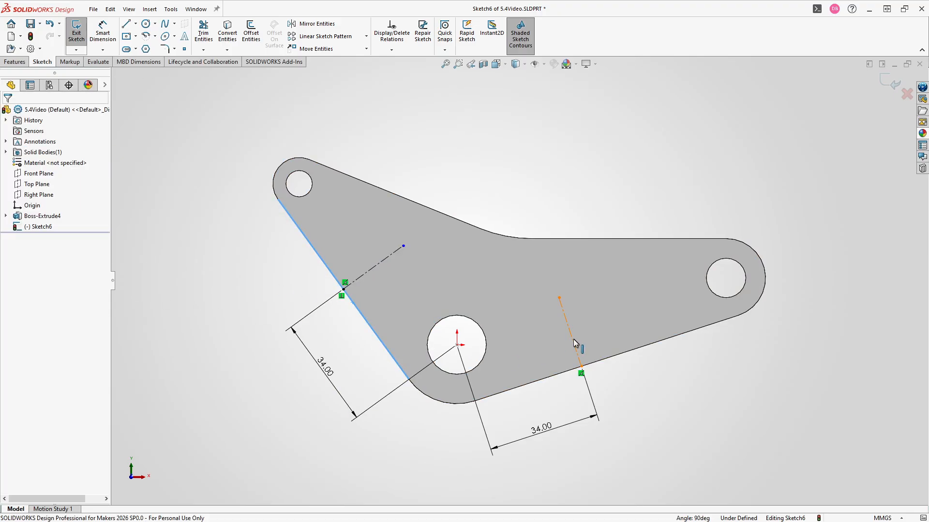
click(569, 364)
ctrl+click(563, 371)
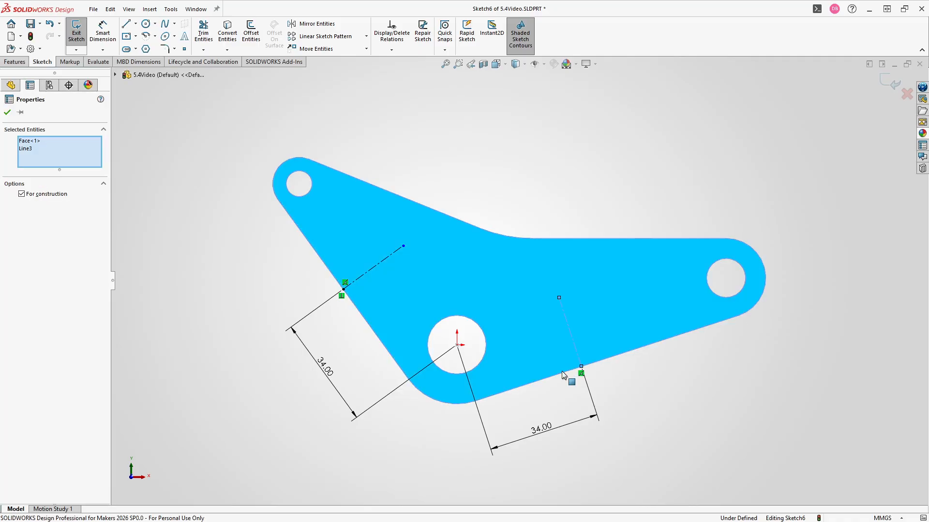
click(642, 384)
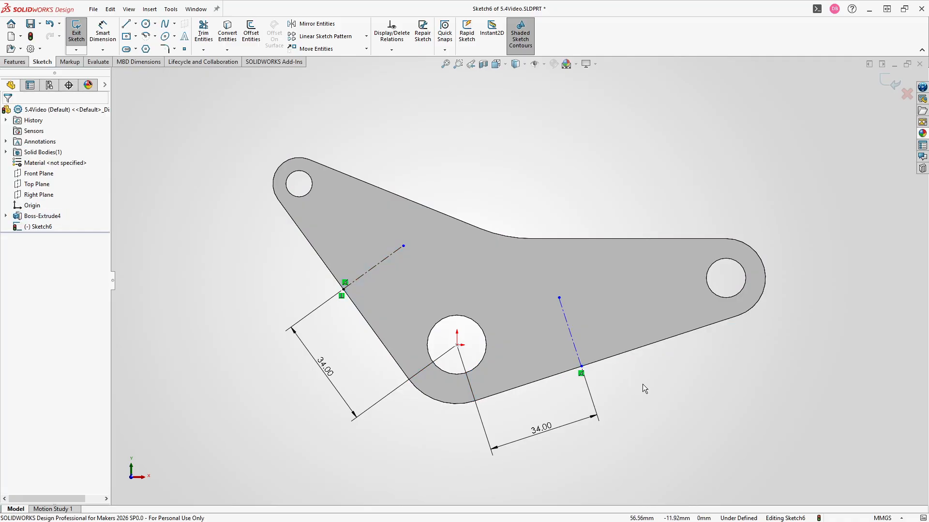
Add a perpendicular relation between the right construction line and the right arm's lower straight edge
click(573, 344)
ctrl+click(571, 373)
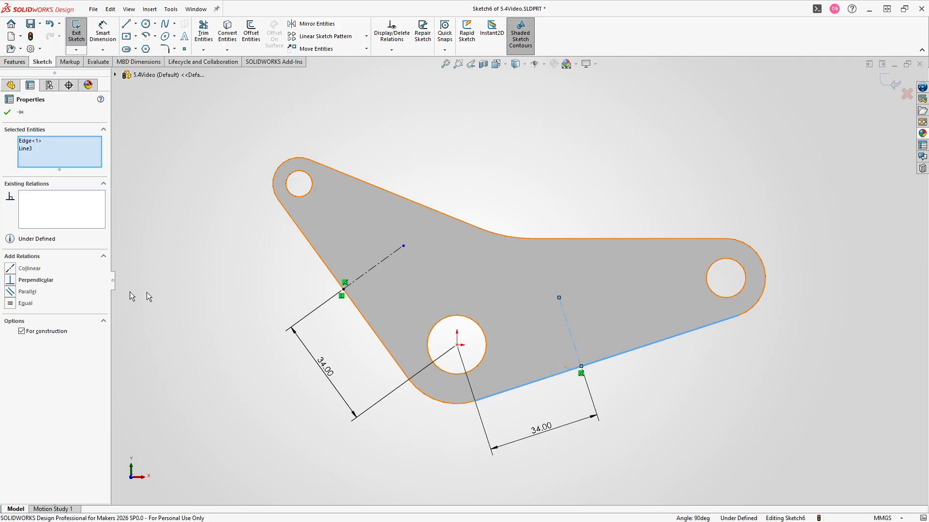
click(10, 280)
click(197, 417)
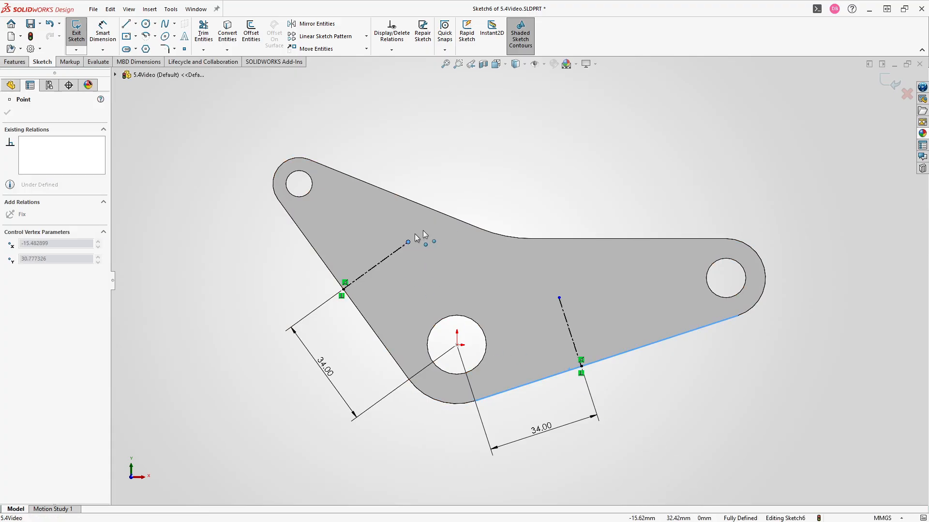
Stretch the left construction line to about 26 mm by moving its inner endpoint, and close the sketch
mouse_move(415, 235)
mouse_down()
mouse_move(432, 225)
mouse_move(412, 239)
mouse_up()
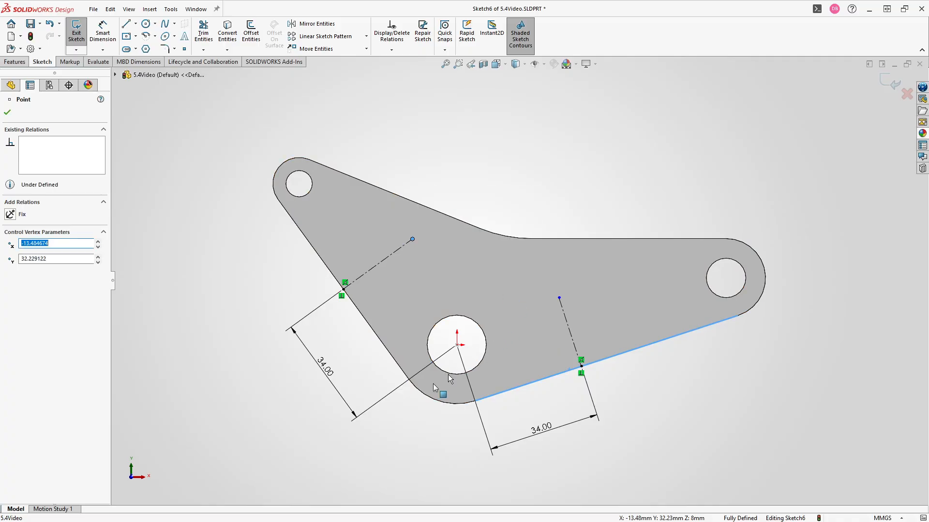
click(261, 385)
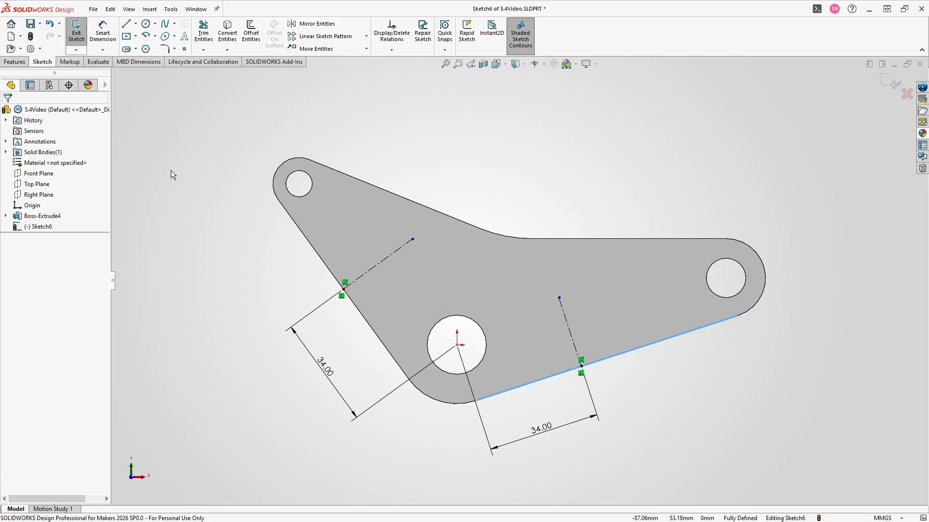
click(76, 34)
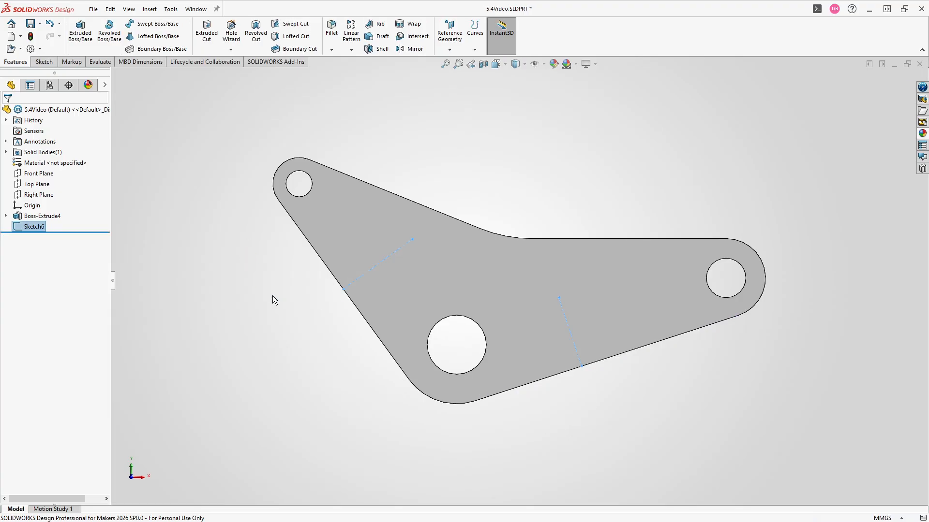
Create a reference plane coincident with the left construction line and perpendicular to the plate's front face
key(ctrl+7)
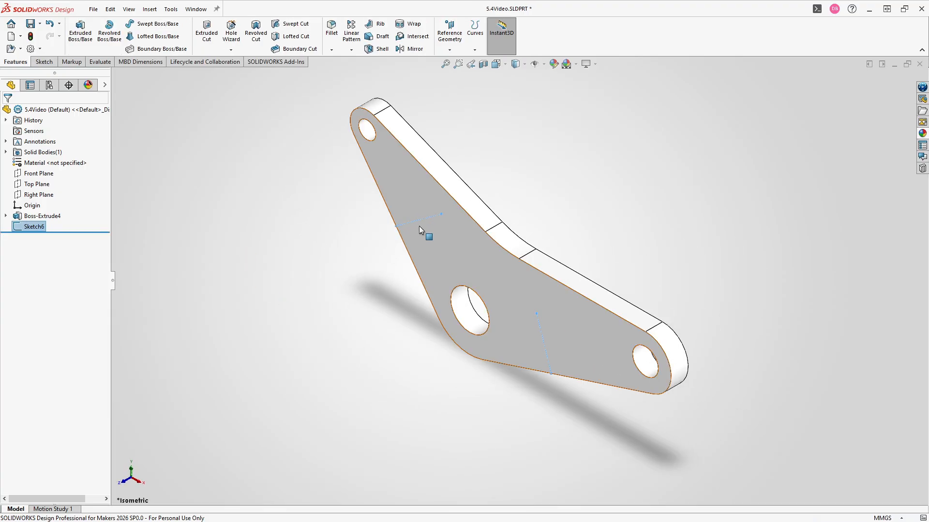
click(451, 33)
click(452, 62)
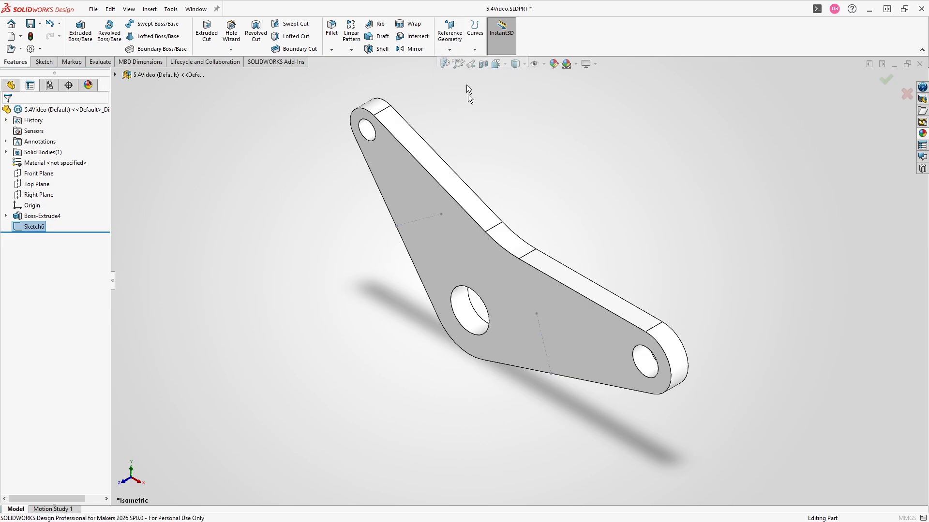
click(415, 221)
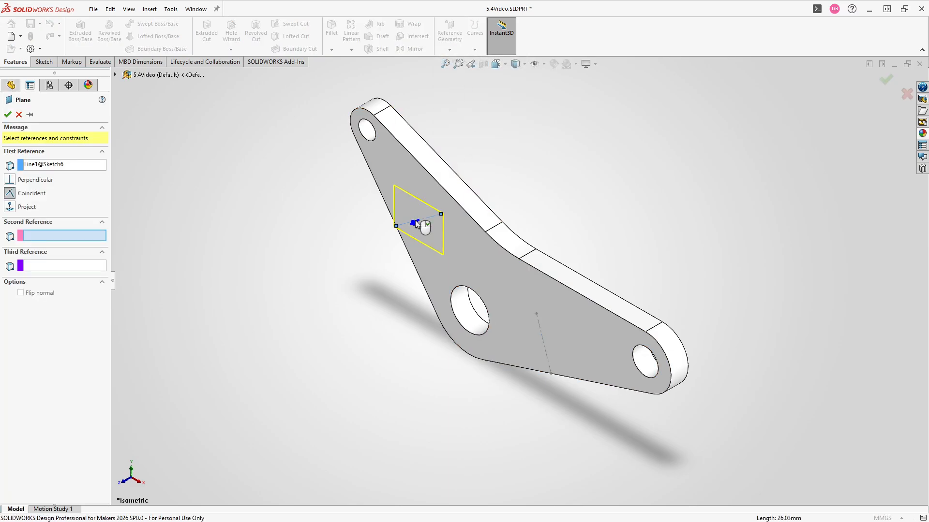
click(416, 185)
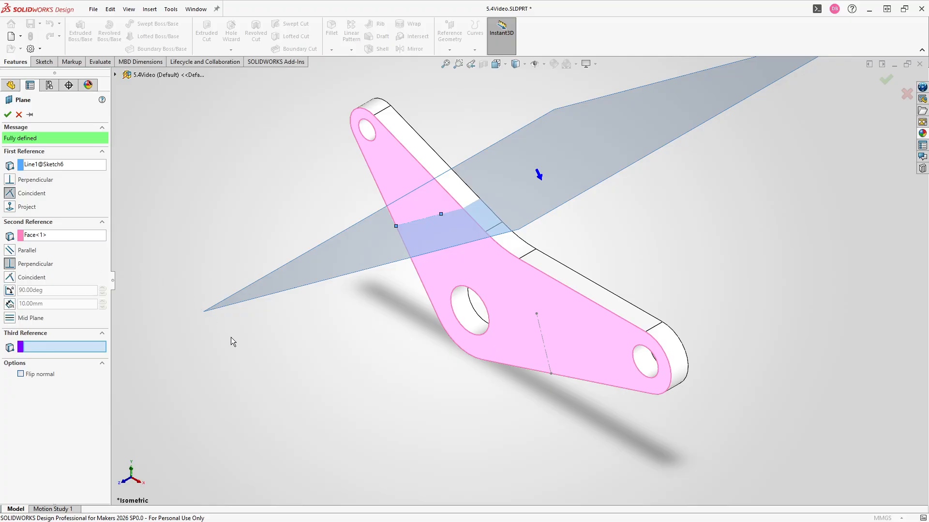
key(Return)
middle_drag(405, 377, 536, 332)
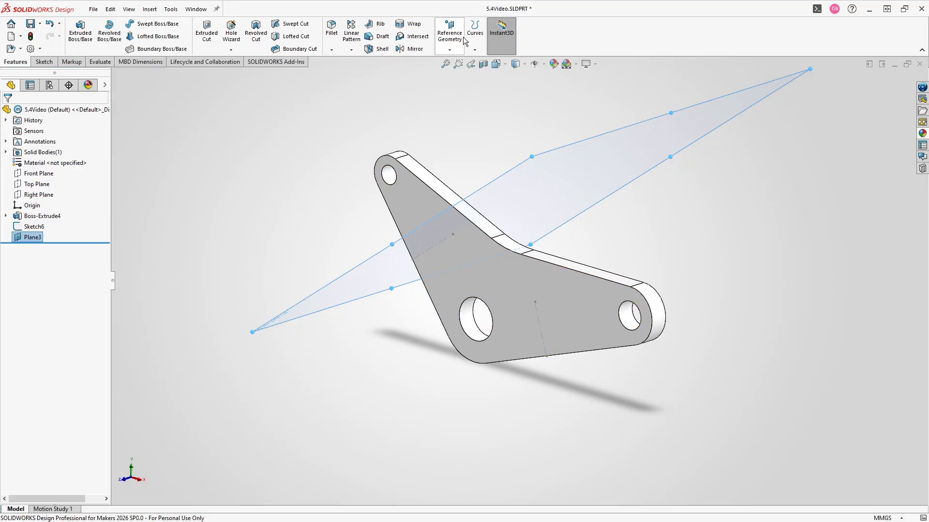
click(450, 50)
click(483, 68)
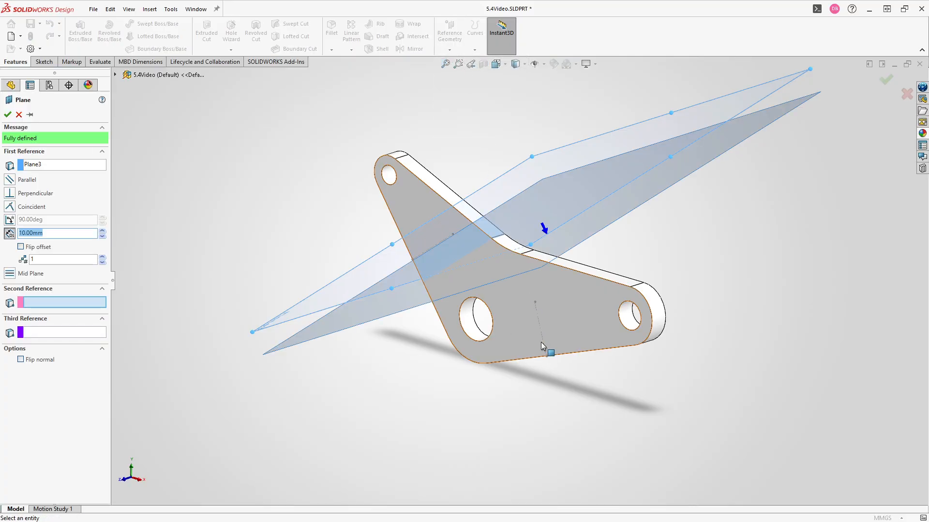
key(Escape)
click(449, 50)
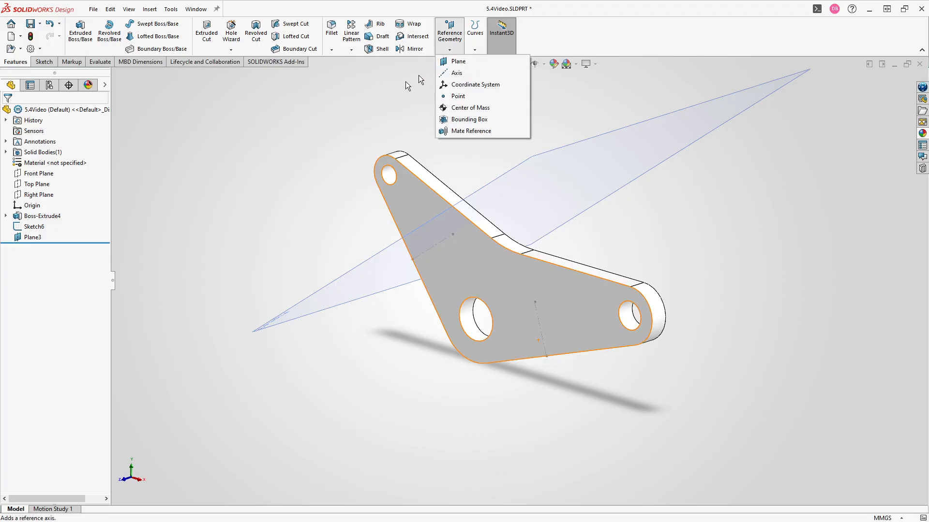
click(355, 117)
Create a reference plane coincident with the right construction line and perpendicular to the plate's front face
click(449, 50)
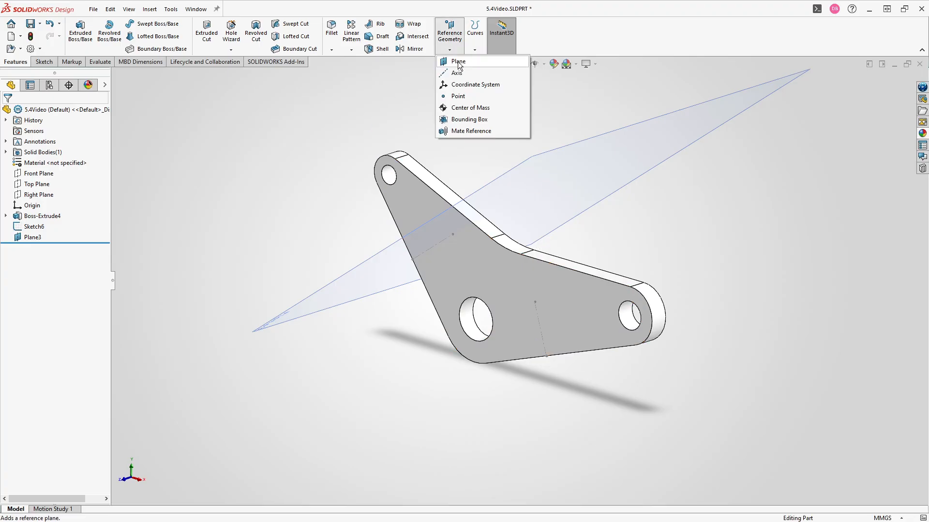
click(459, 63)
click(539, 324)
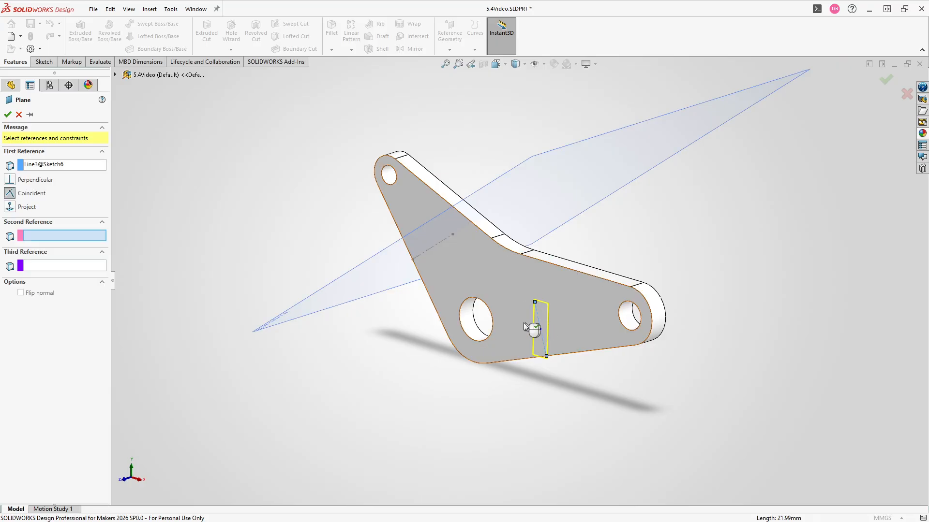
click(517, 317)
right_click(517, 318)
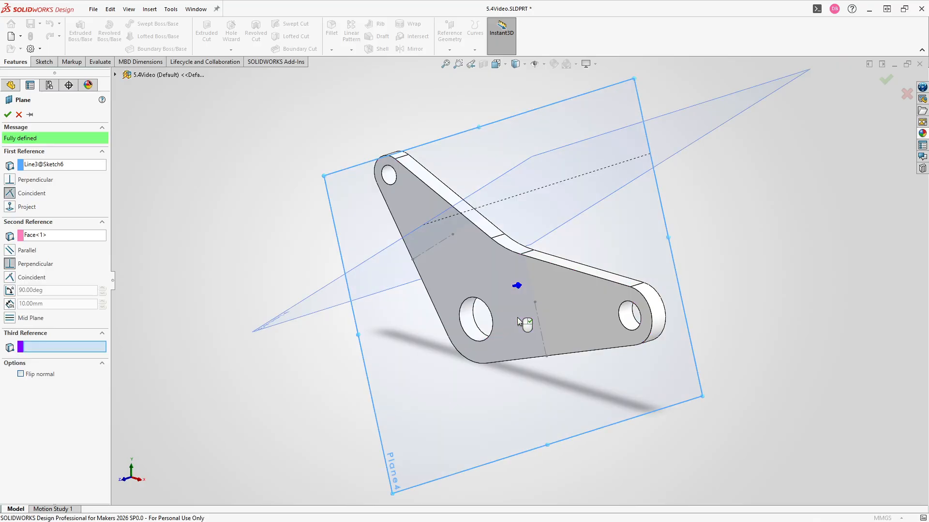
middle_drag(327, 388, 403, 237)
click(402, 238)
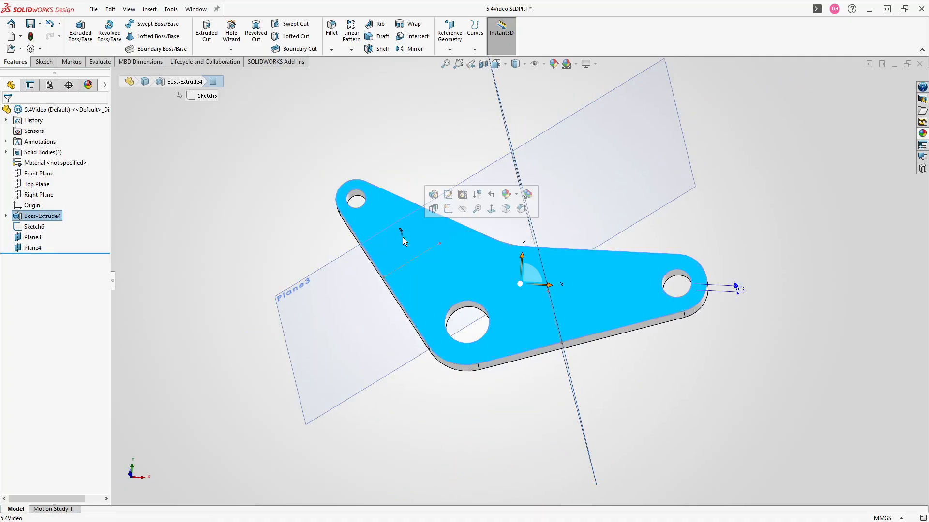
click(448, 209)
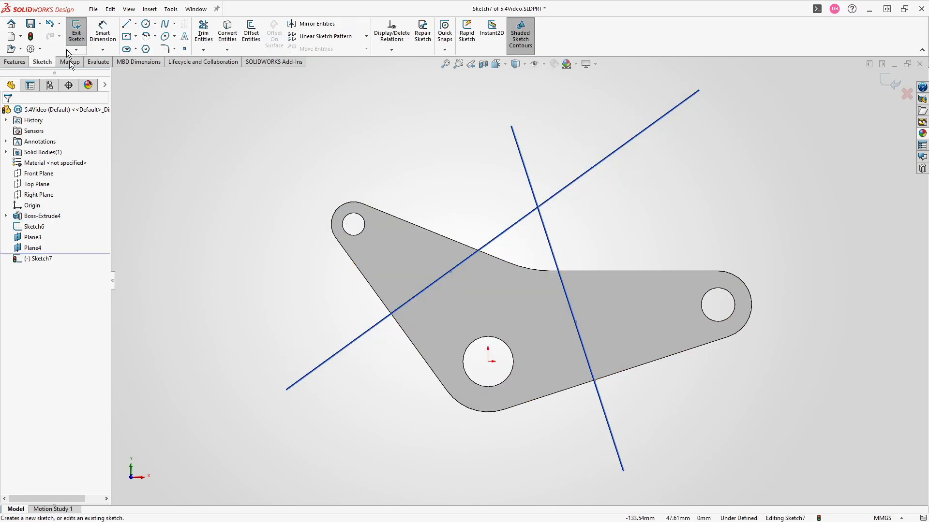
click(73, 37)
Sketch a closed lug profile on the left arm's plane: vertical line, tangent arc, slanted line about 35 mm long, and base line about 29 mm long
click(318, 323)
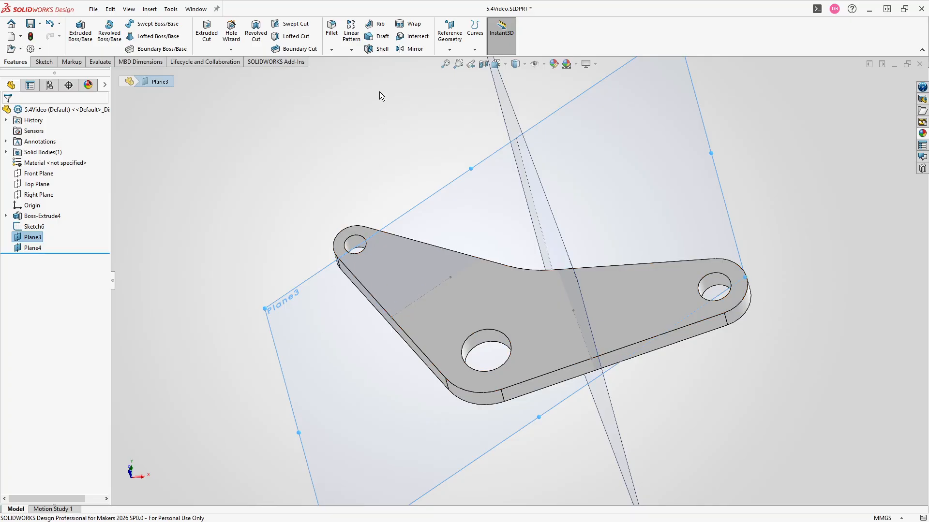
click(329, 321)
click(371, 293)
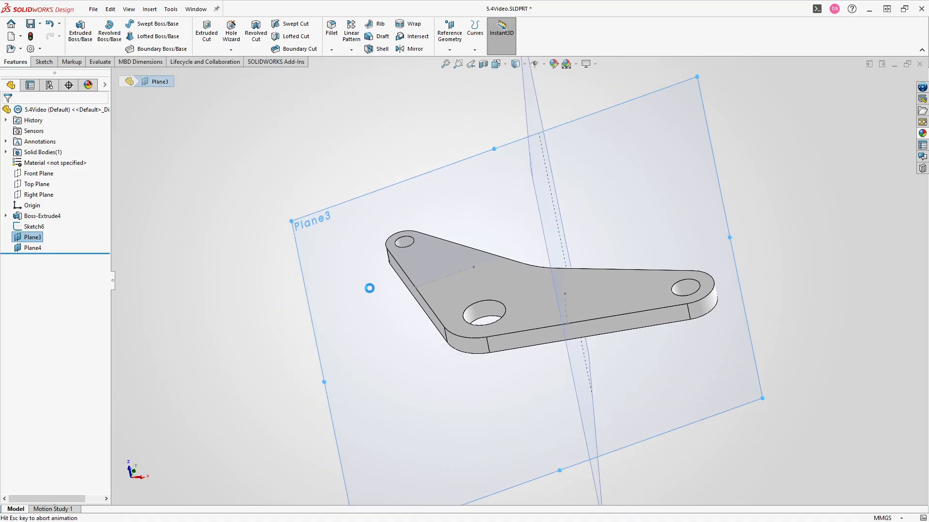
scroll(452, 264, down, 4)
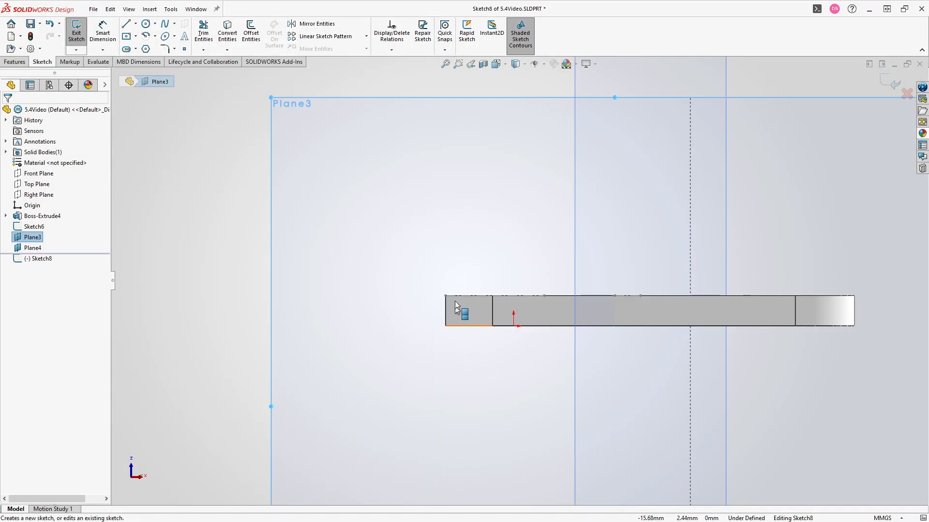
key(l)
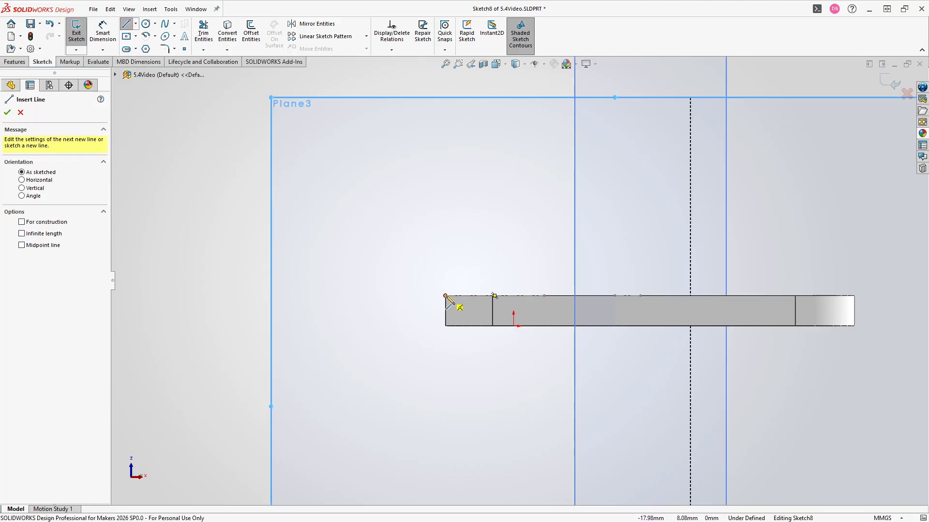
drag(445, 296, 445, 196)
click(446, 196)
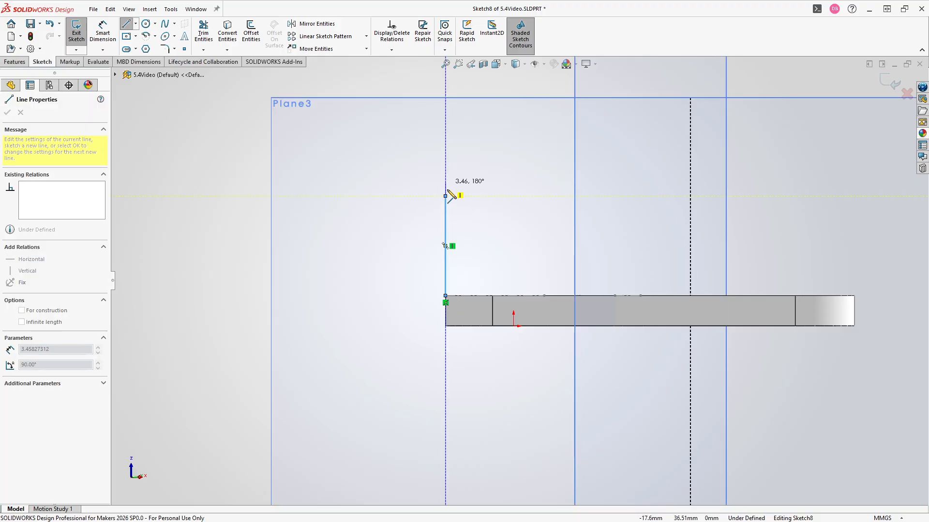
click(501, 175)
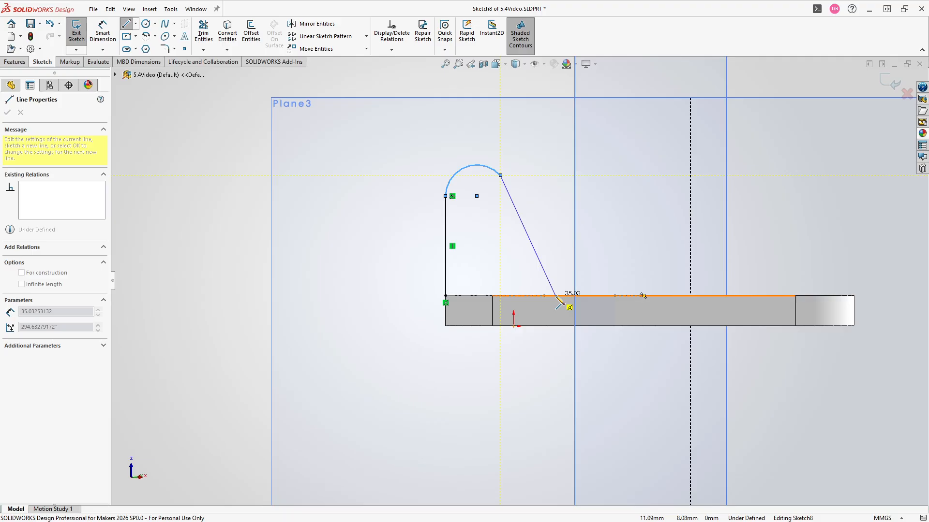
click(556, 296)
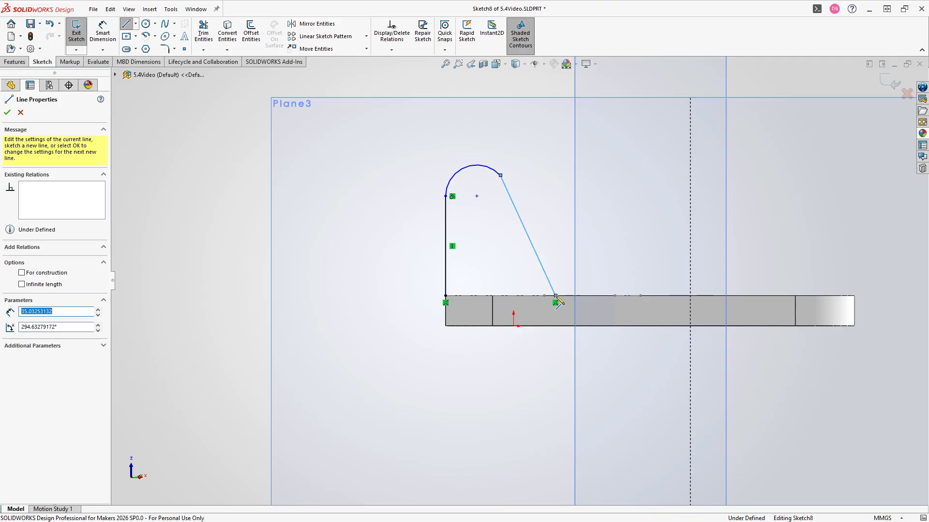
click(445, 296)
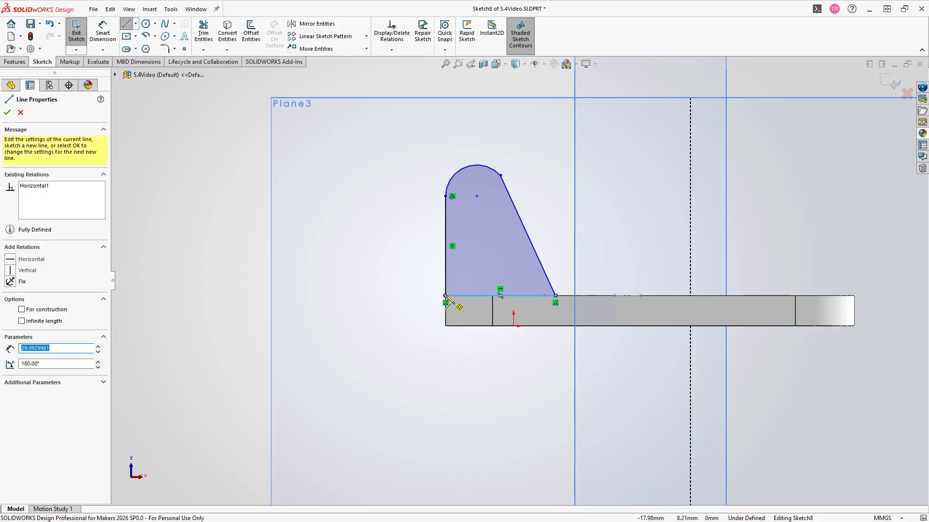
key(Escape)
Make the slanted line tangent to the rounded top arc at their shared endpoint
click(500, 176)
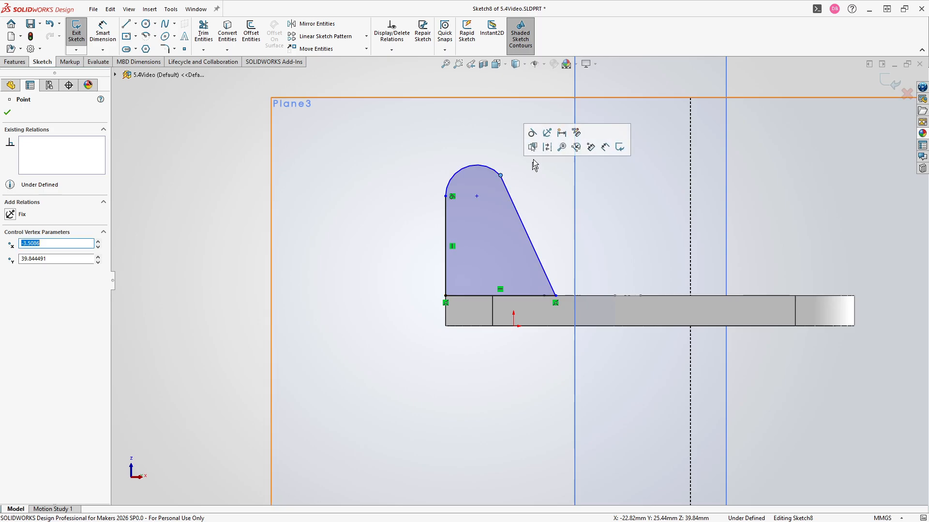
click(532, 134)
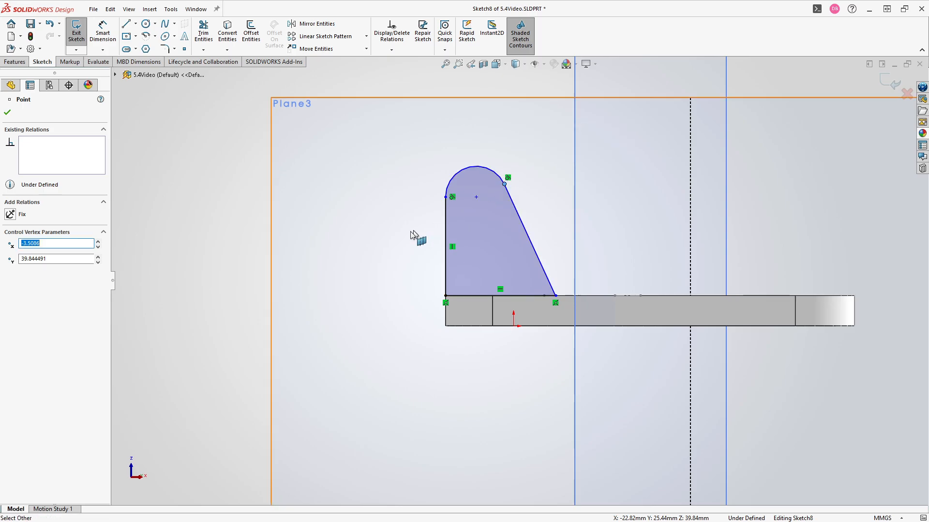
key(Escape)
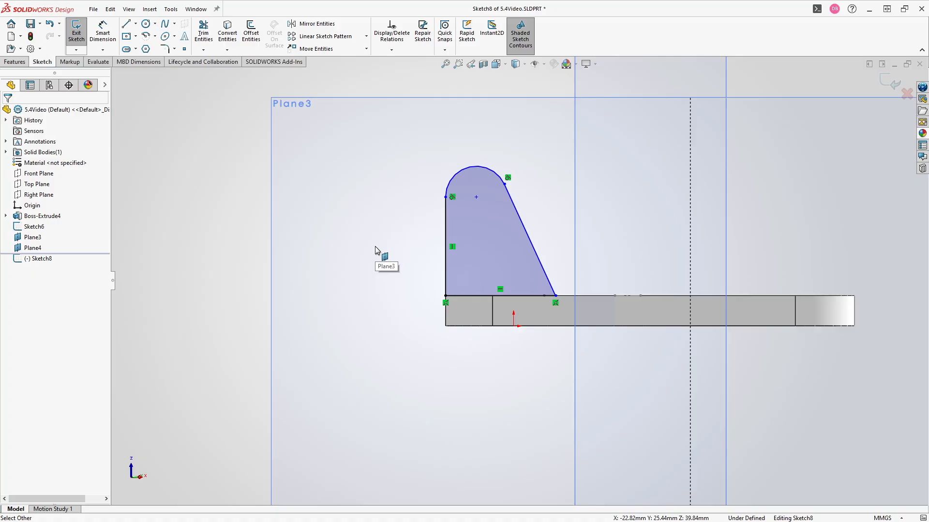
Dimension the arc centre 46 mm above the plate's bottom edge and set the arc radius to 8 mm
right_drag(375, 247, 379, 208)
click(476, 198)
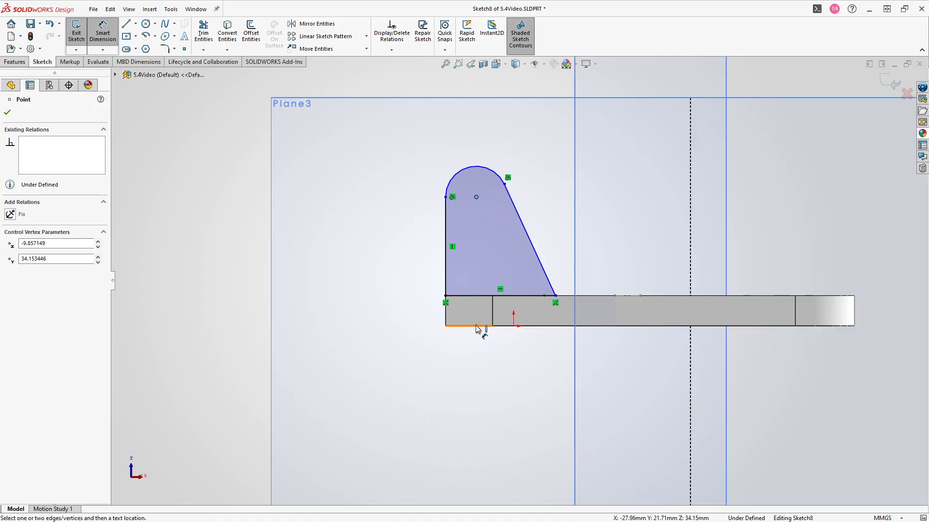
click(476, 326)
click(378, 270)
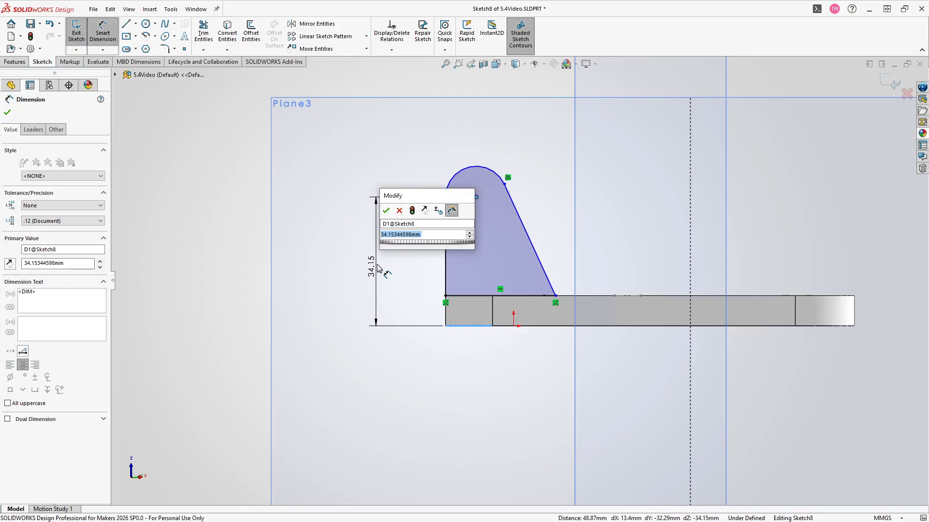
key(Return)
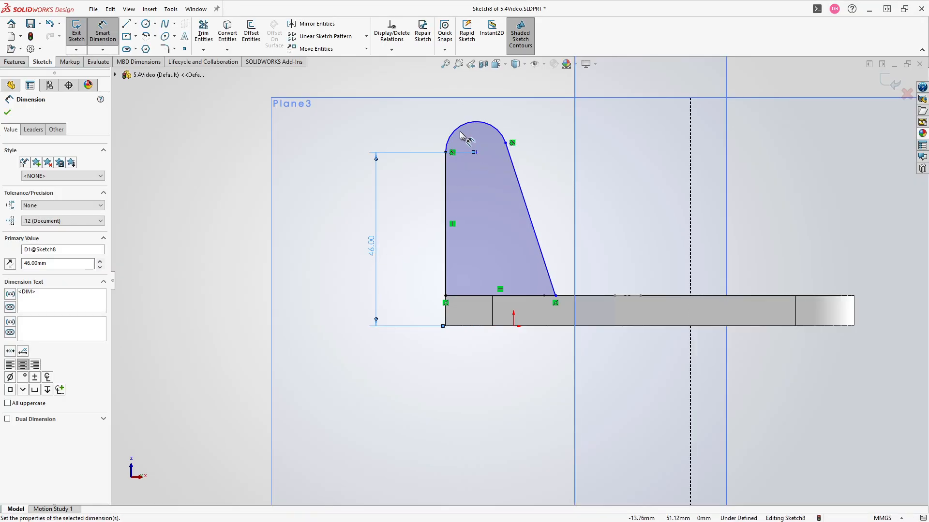
click(459, 126)
click(438, 92)
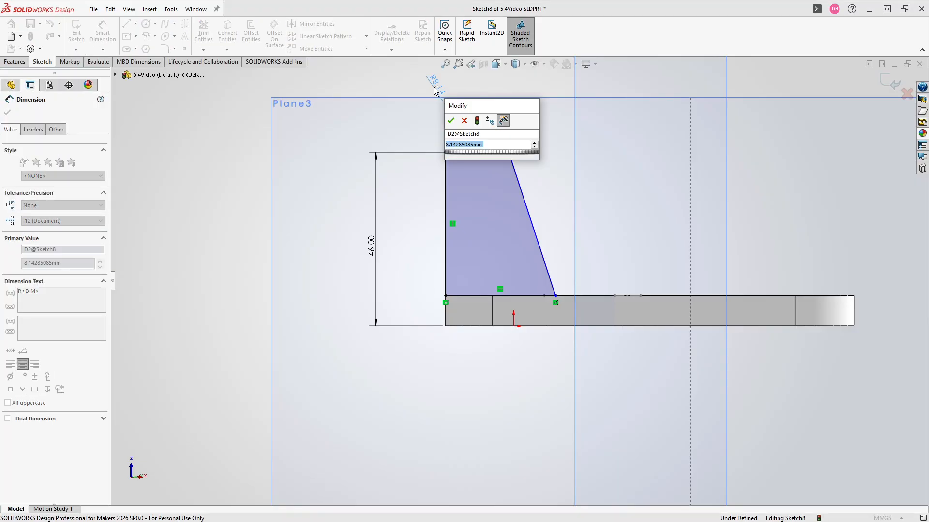
text(8)
key(Return)
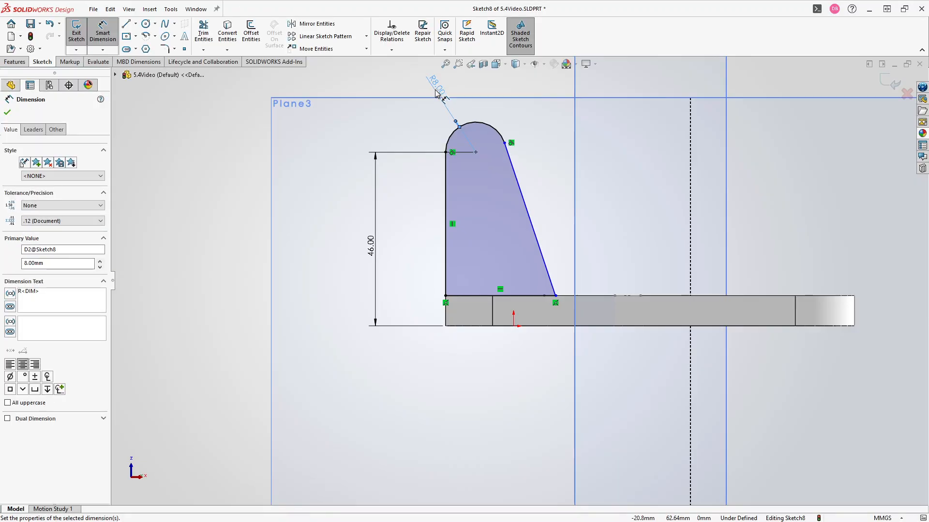
Set the angle between the slanted line and the plate's bottom edge to 74 degrees
click(535, 233)
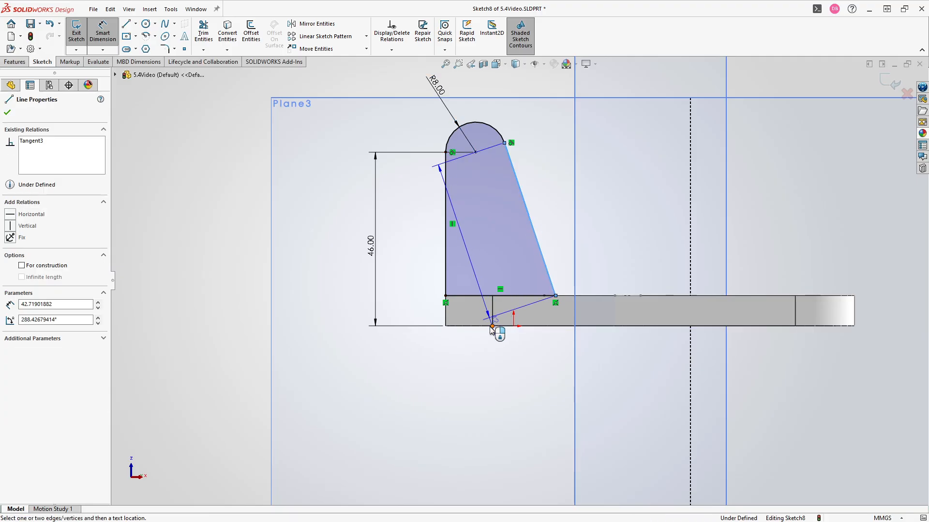
click(487, 331)
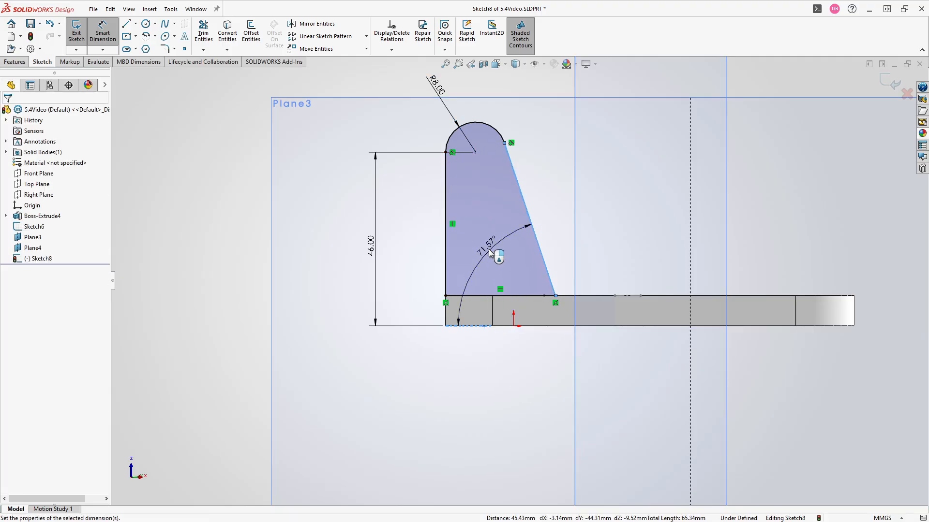
click(489, 253)
text(74)
key(Return)
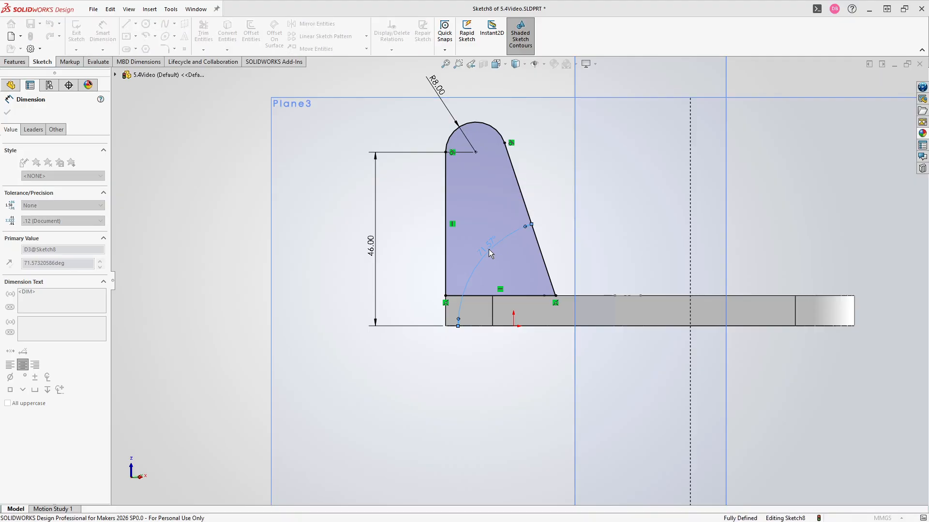
key(Escape)
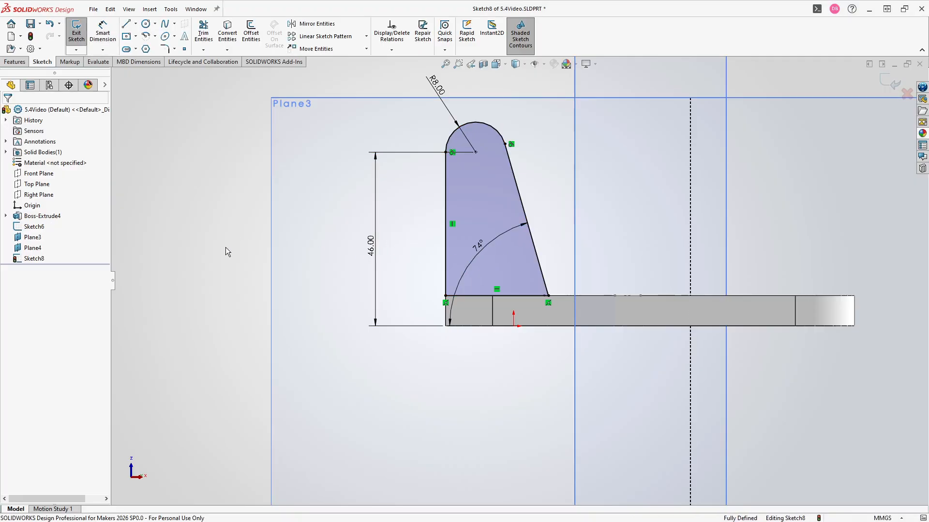
Add a circle concentric with the lug's top arc and set its diameter to 8 mm
key(c)
click(475, 153)
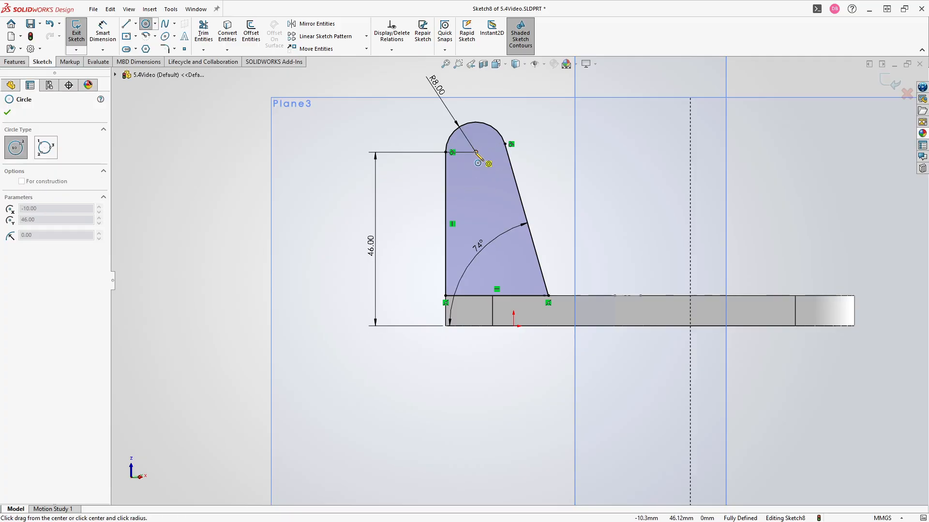
click(482, 162)
key(d)
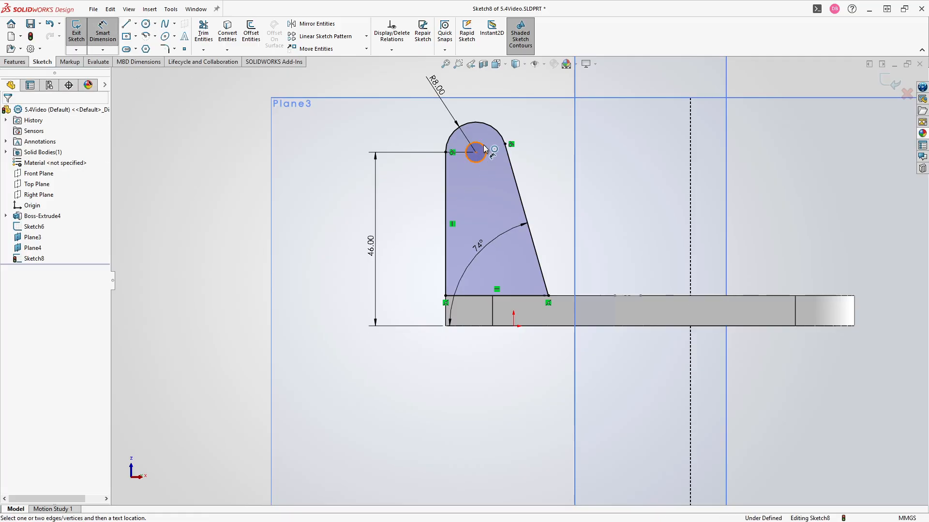
click(483, 148)
click(511, 117)
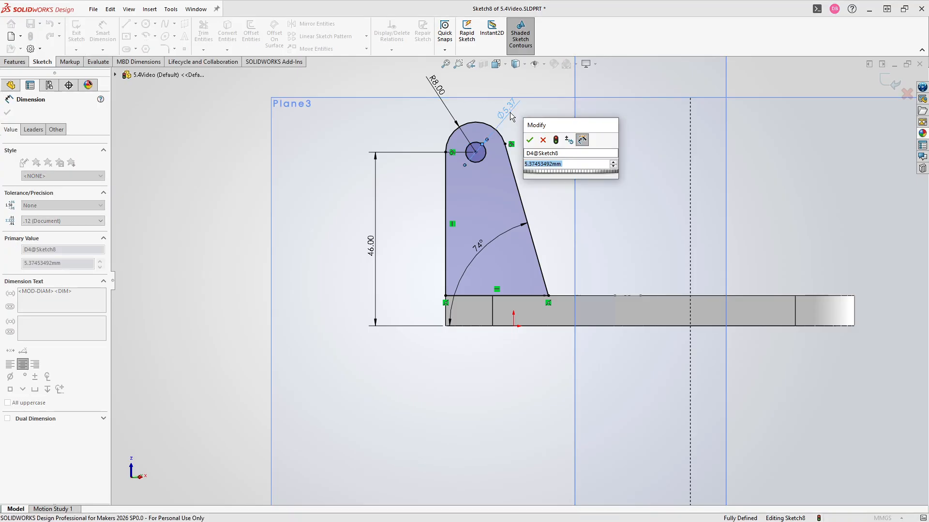
text(8)
key(Return)
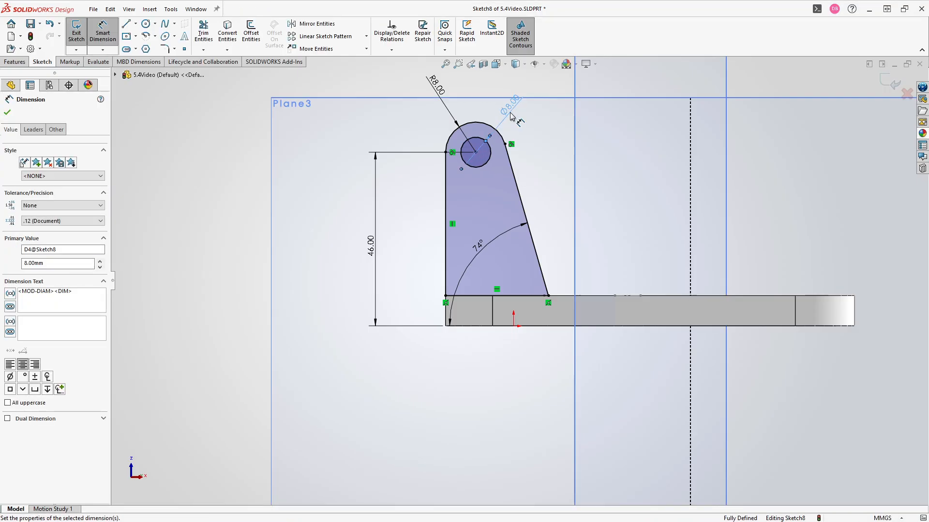
click(362, 184)
Extrude the lug profile 8 mm as a blind boss in the reversed direction, merged with the plate
click(19, 62)
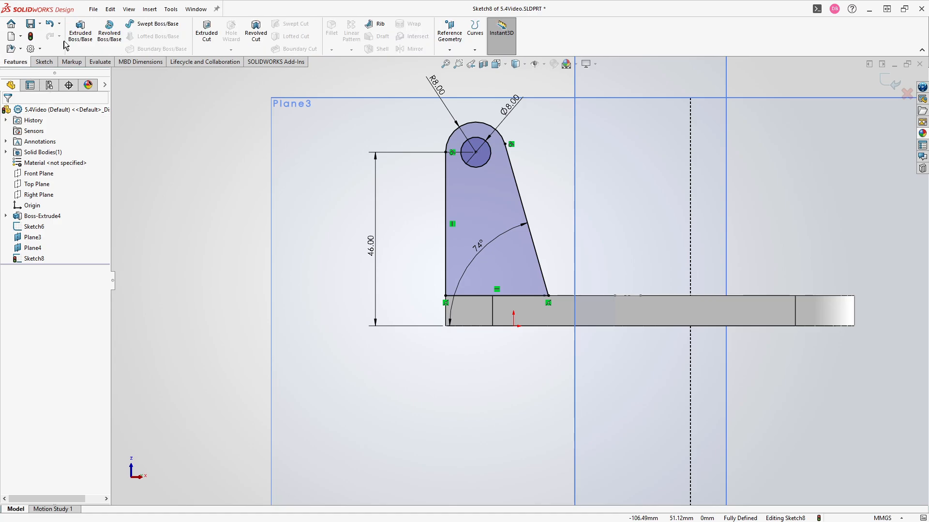
click(79, 33)
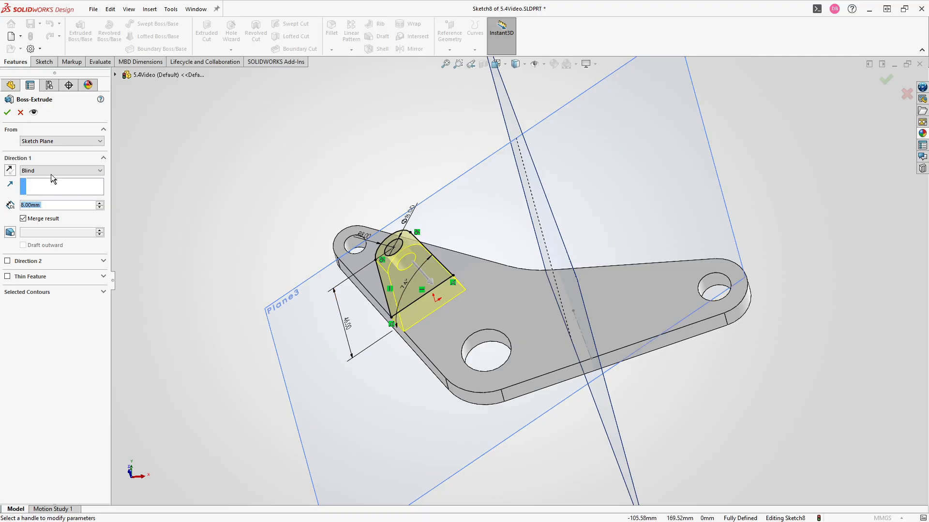
click(9, 170)
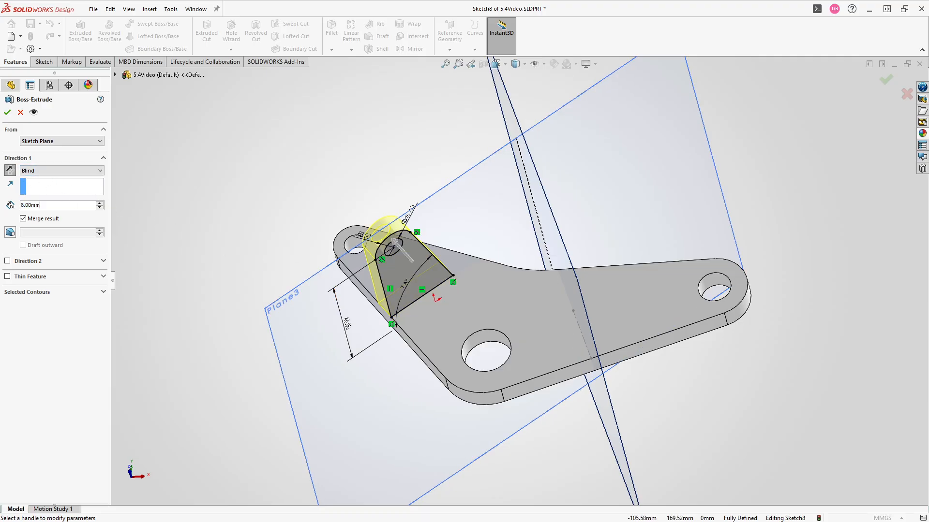
double_click(70, 205)
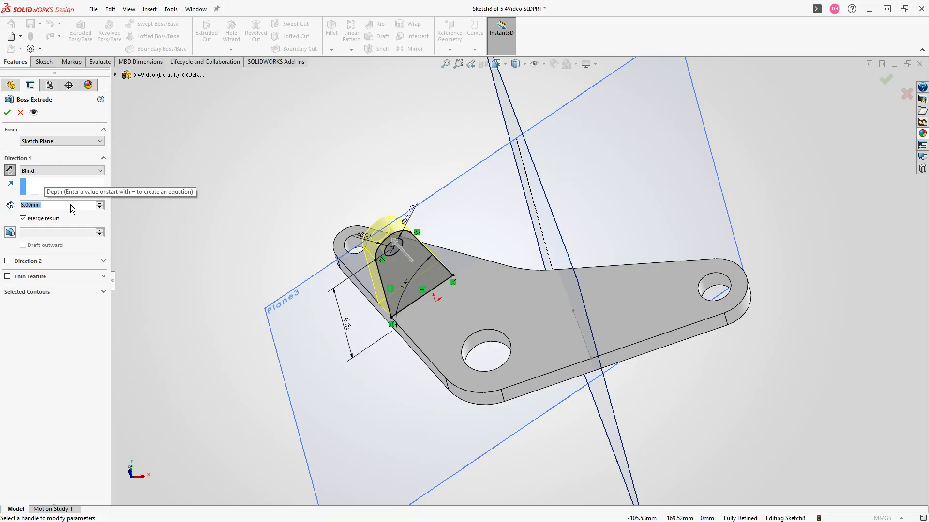
key(Return)
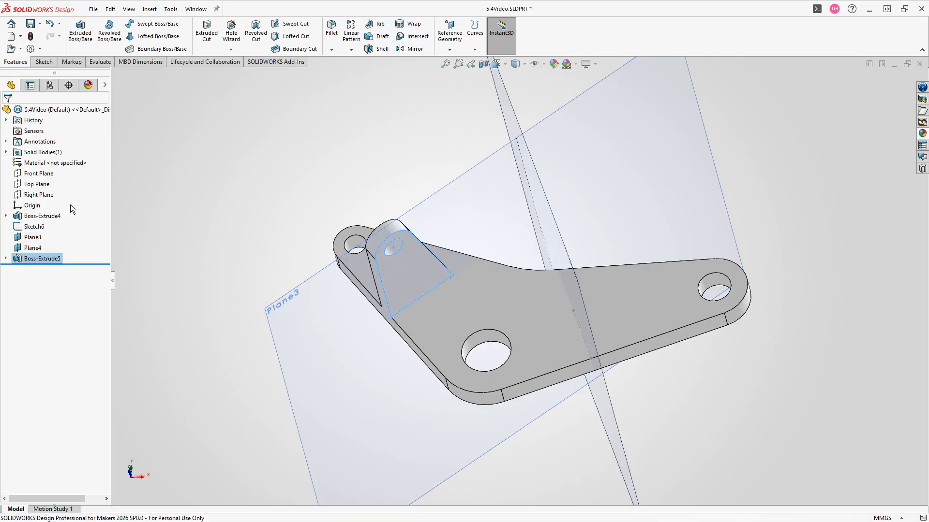
click(158, 346)
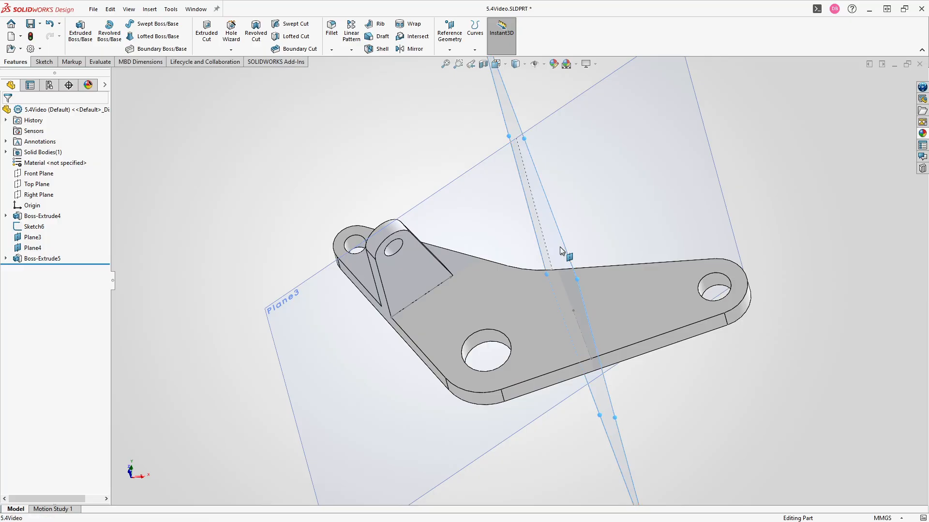
Sketch a closed lug profile on the right arm's plane: vertical line, tangent arc, slanted line about 28 mm long, and base line about 25 mm long
click(565, 261)
click(605, 219)
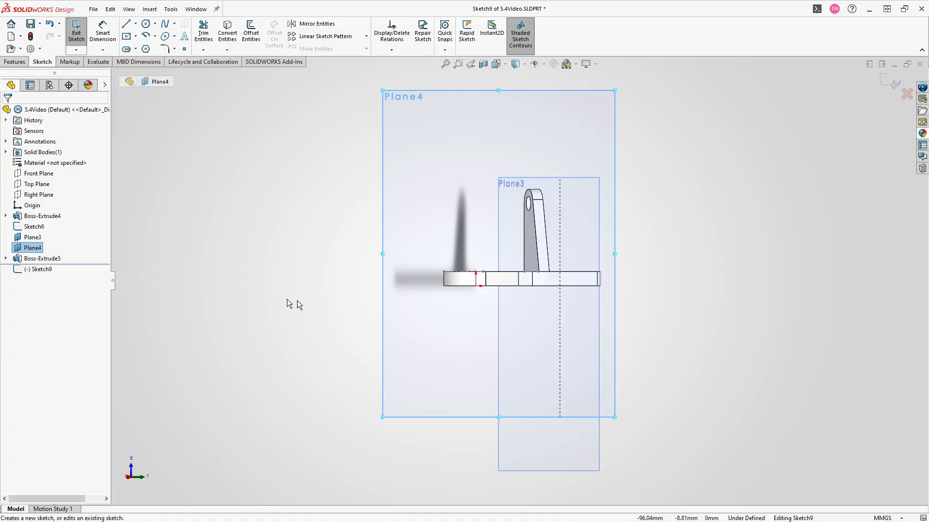
key(l)
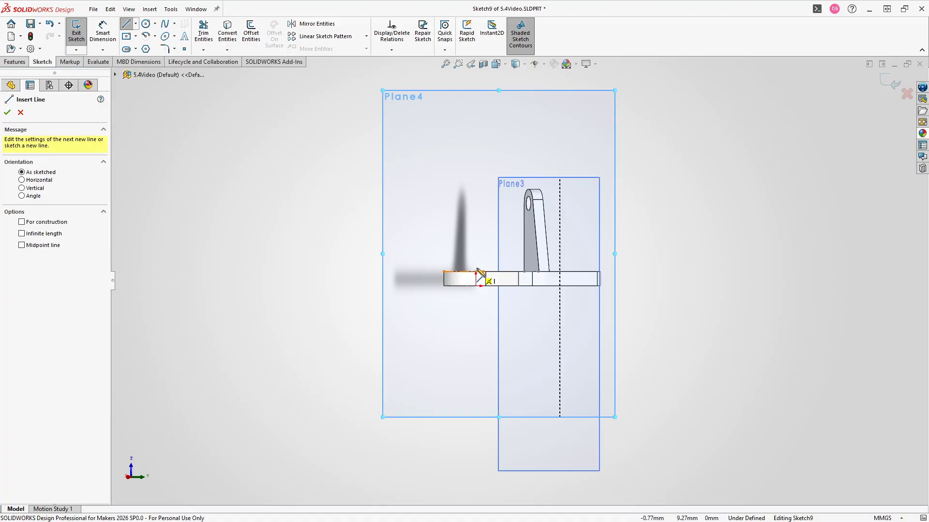
click(444, 272)
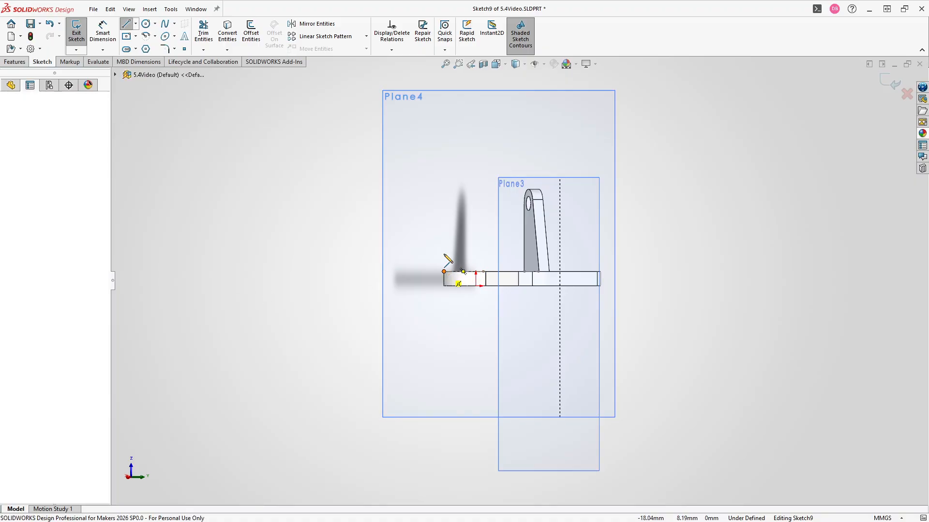
click(444, 231)
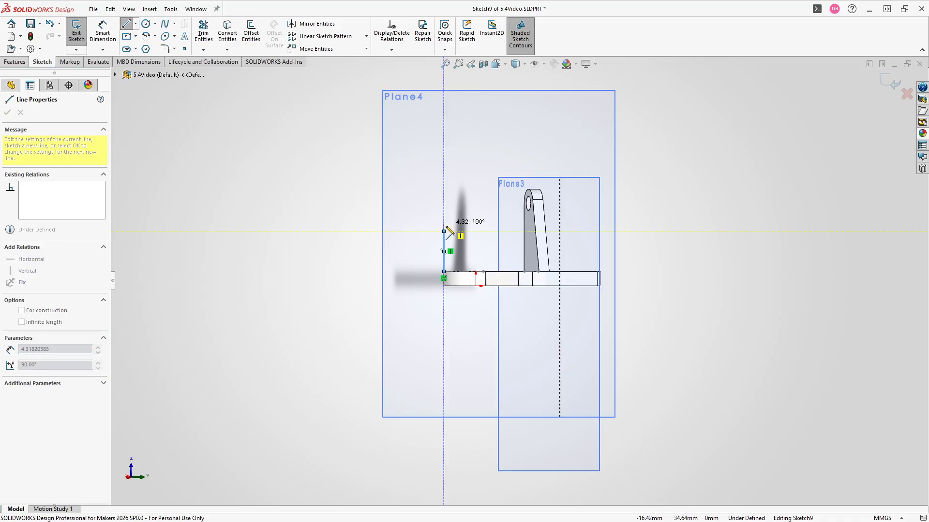
click(469, 225)
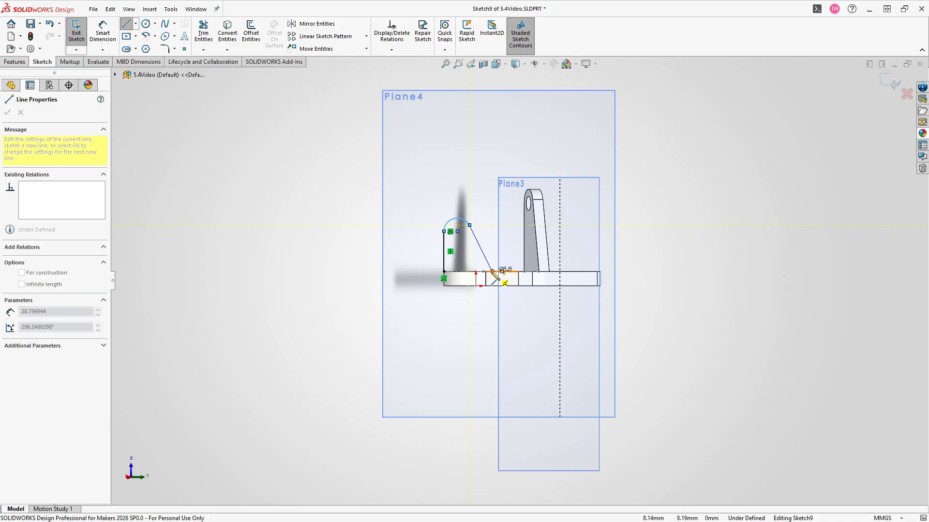
scroll(492, 272, down, 8)
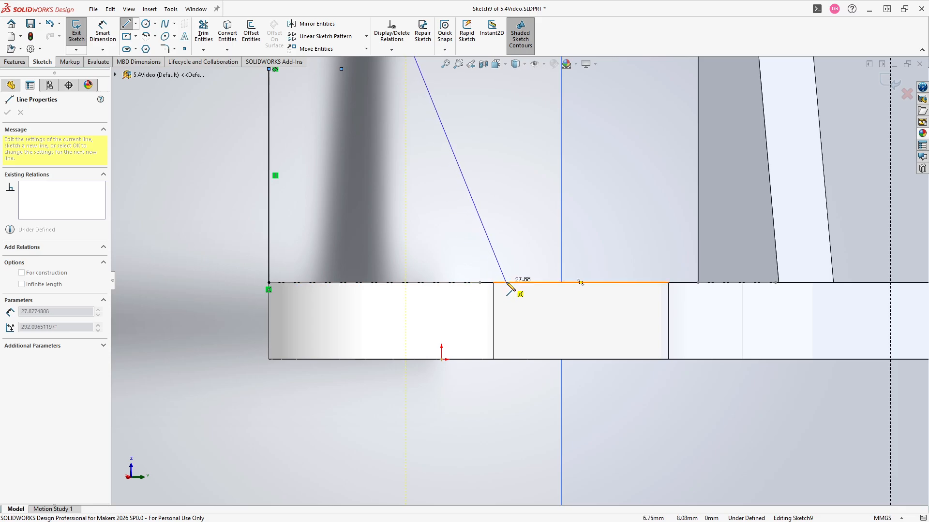
click(506, 283)
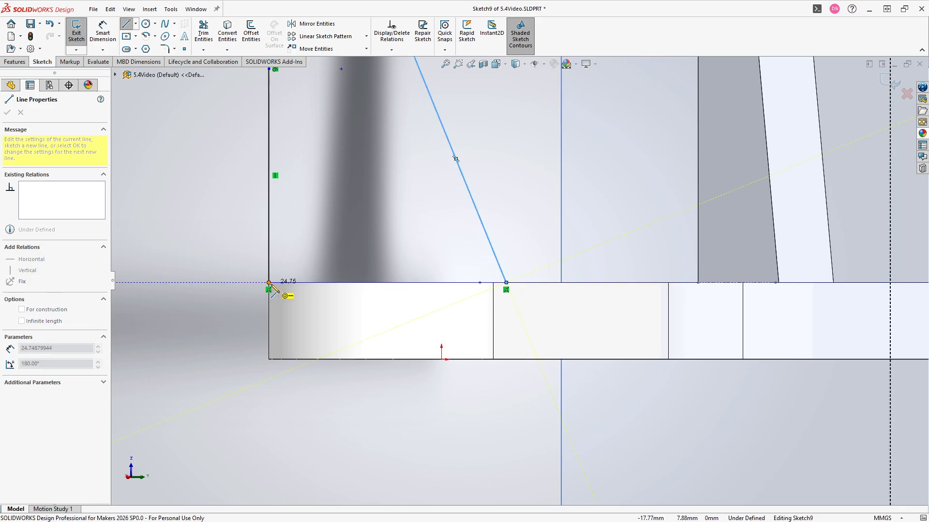
click(269, 282)
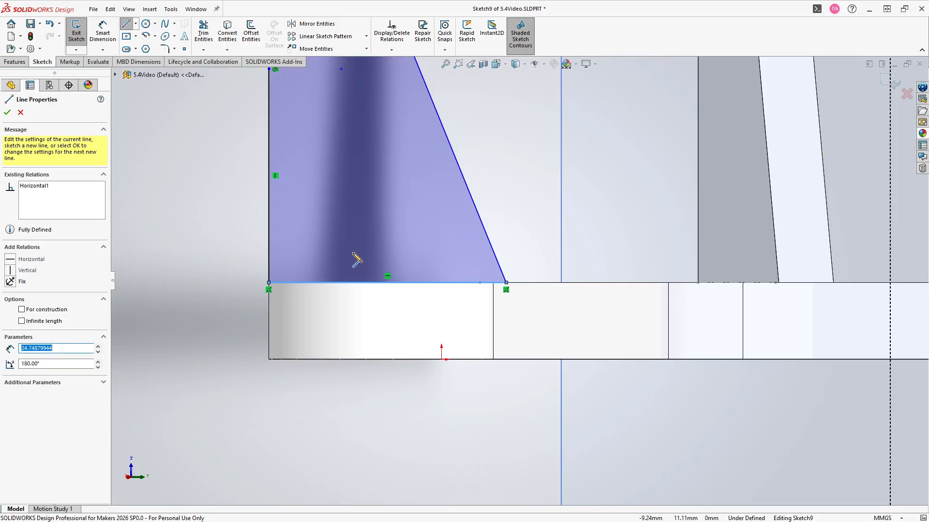
scroll(356, 260, up, 5)
key(Escape)
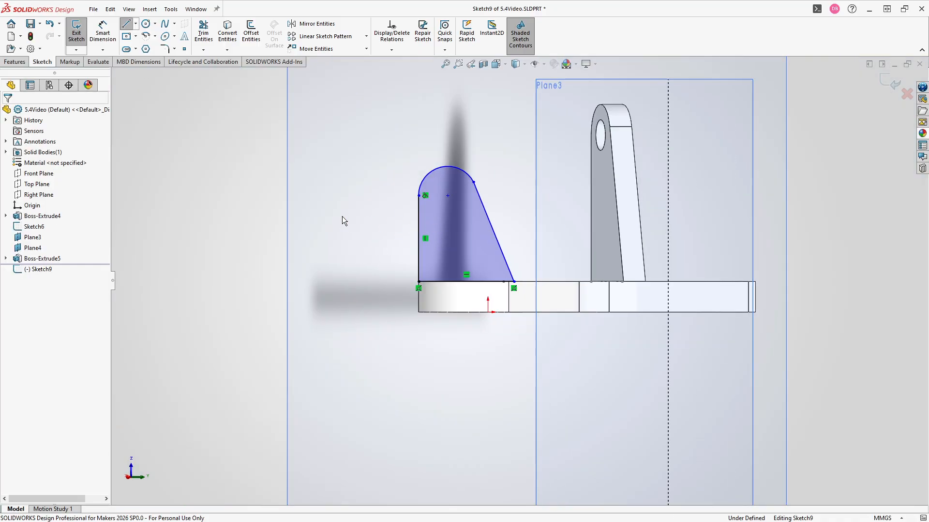
Dimension the lug arc's centre 48 mm from the plate's bottom edge
key(d)
click(448, 196)
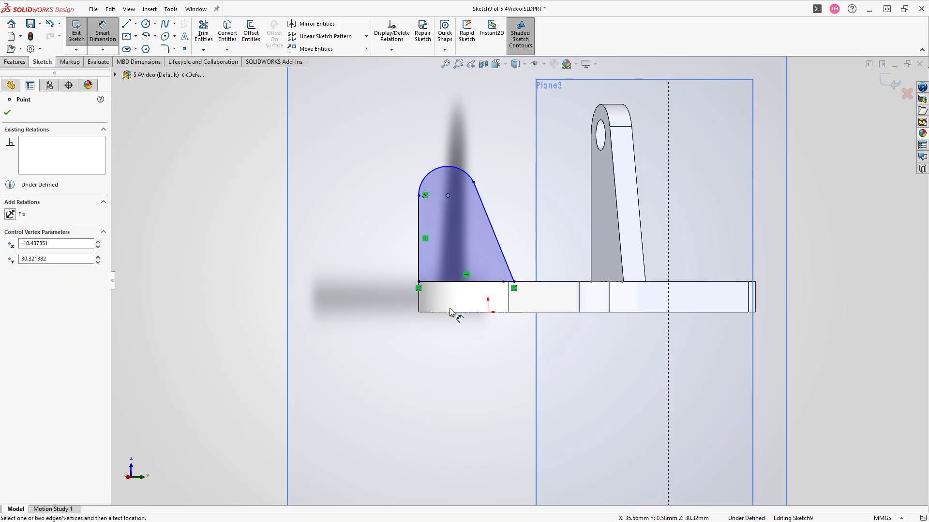
click(454, 312)
click(339, 256)
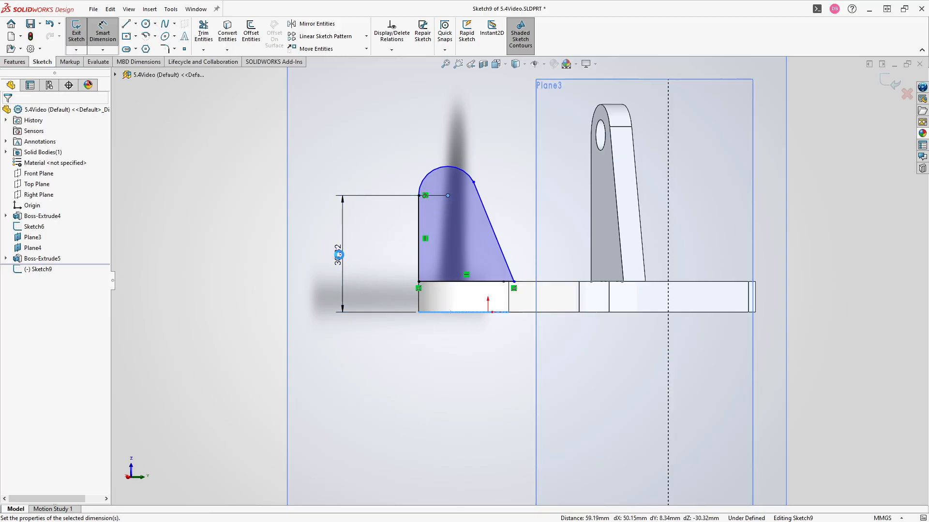
key(Return)
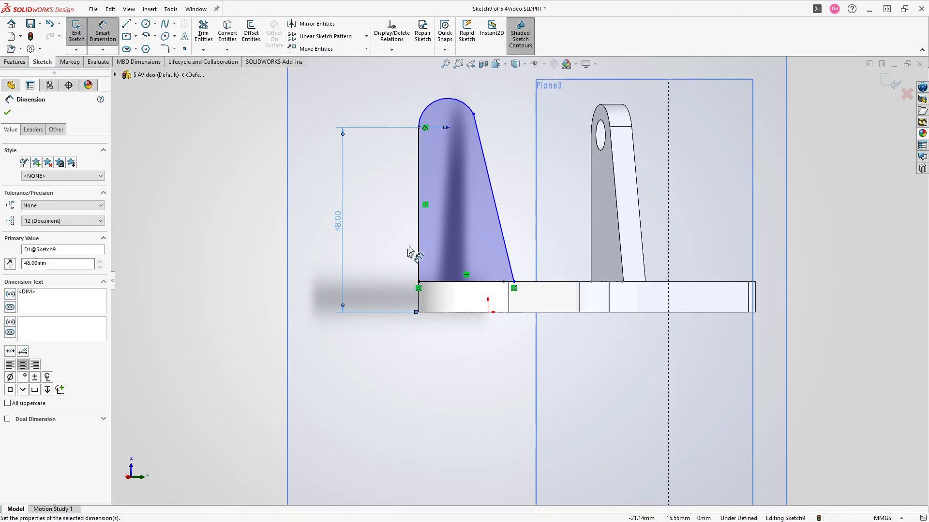
Set the radius of the lug's top arc to 12 mm
click(426, 110)
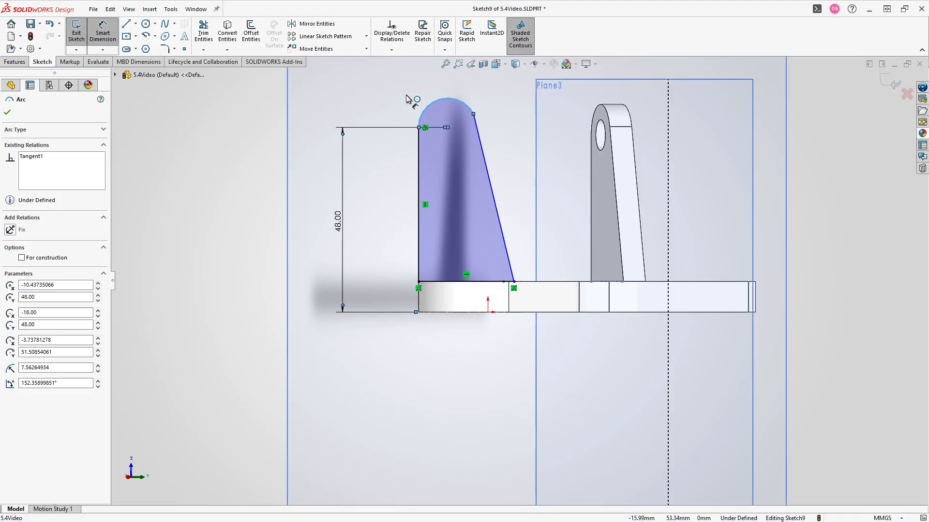
click(402, 94)
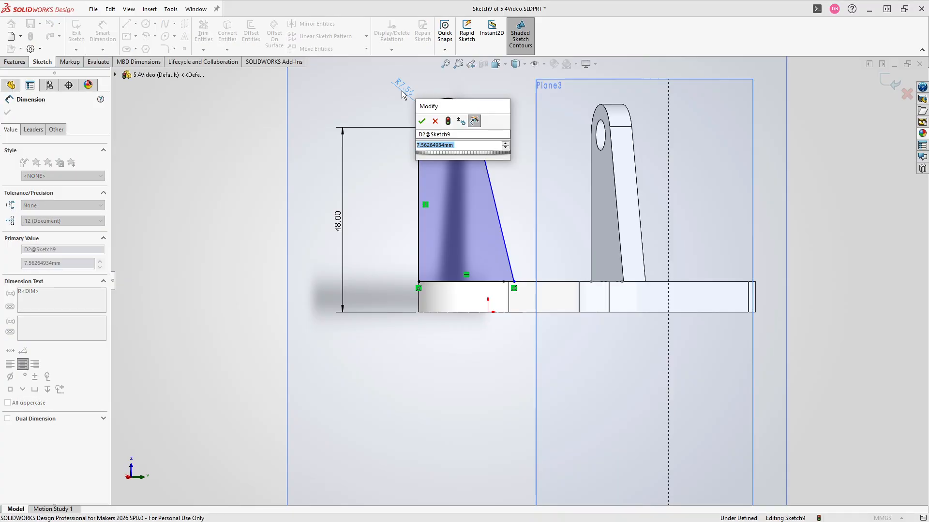
text(12)
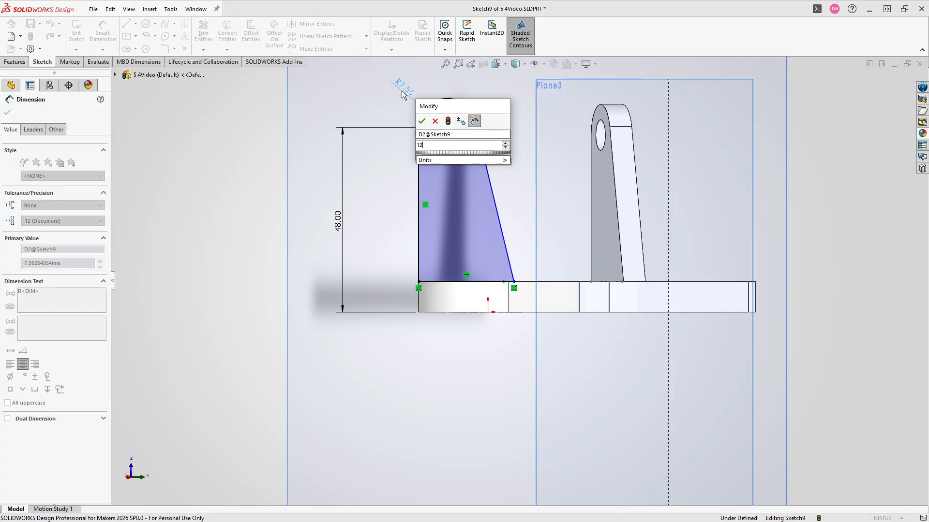
key(Return)
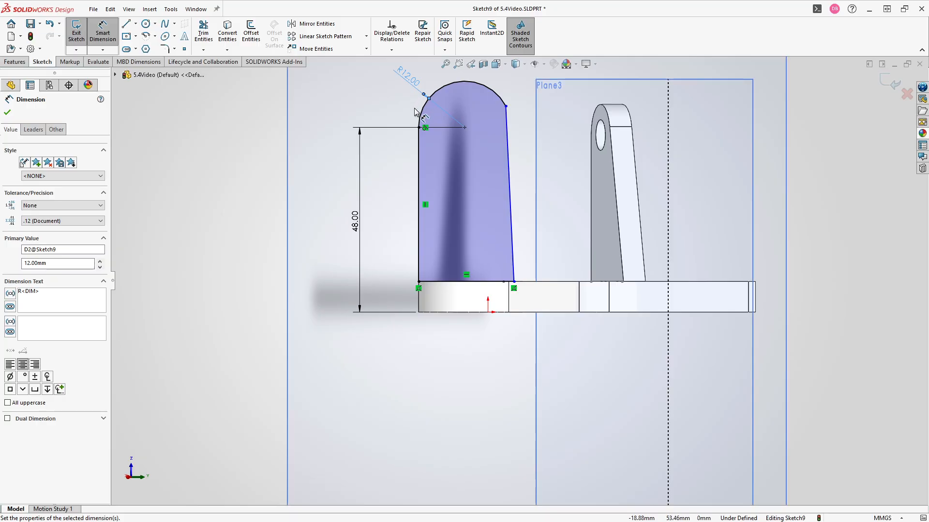
key(Escape)
Make the slanted line tangent to the top arc and set its angle to the plate's bottom edge to 78 degrees
click(506, 107)
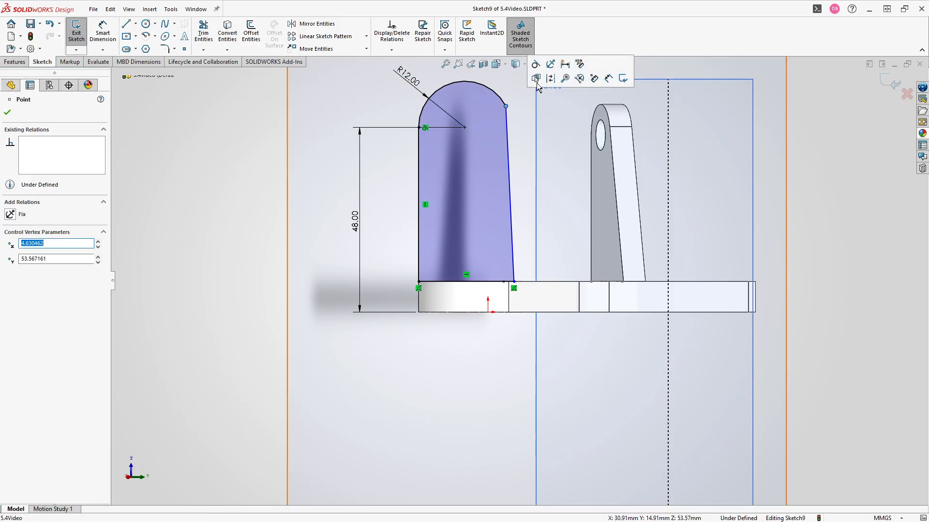
click(536, 65)
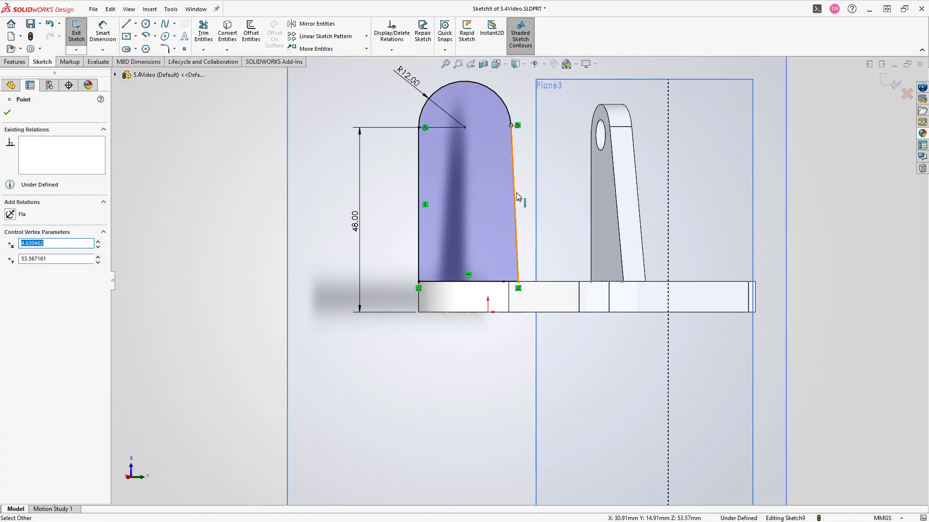
right_drag(515, 193, 515, 187)
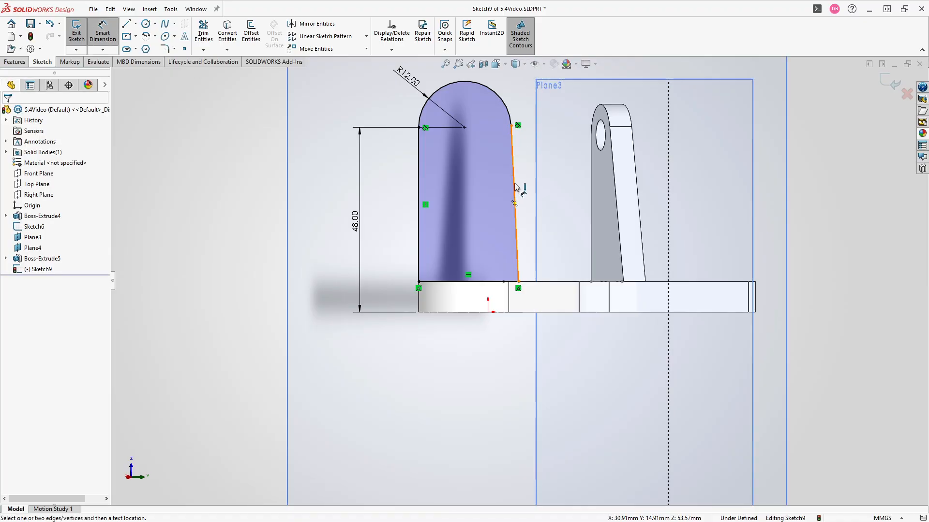
click(515, 189)
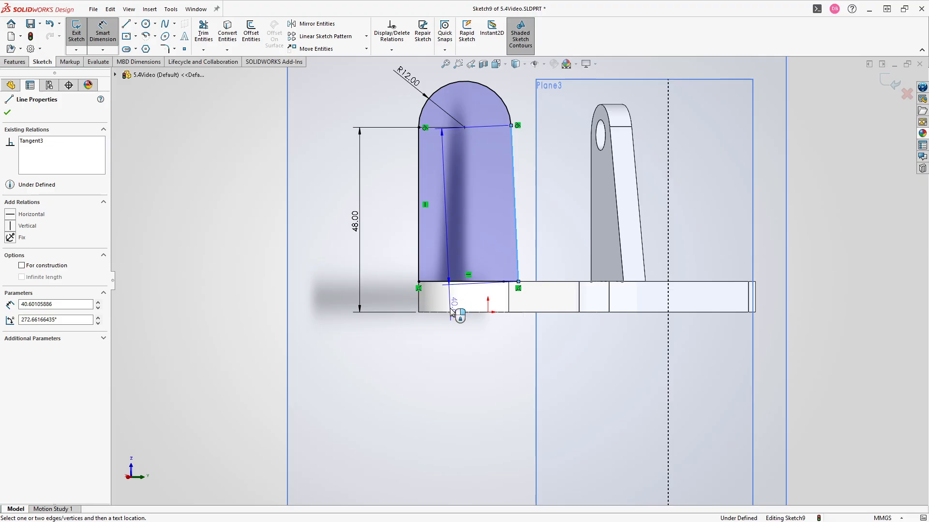
click(450, 312)
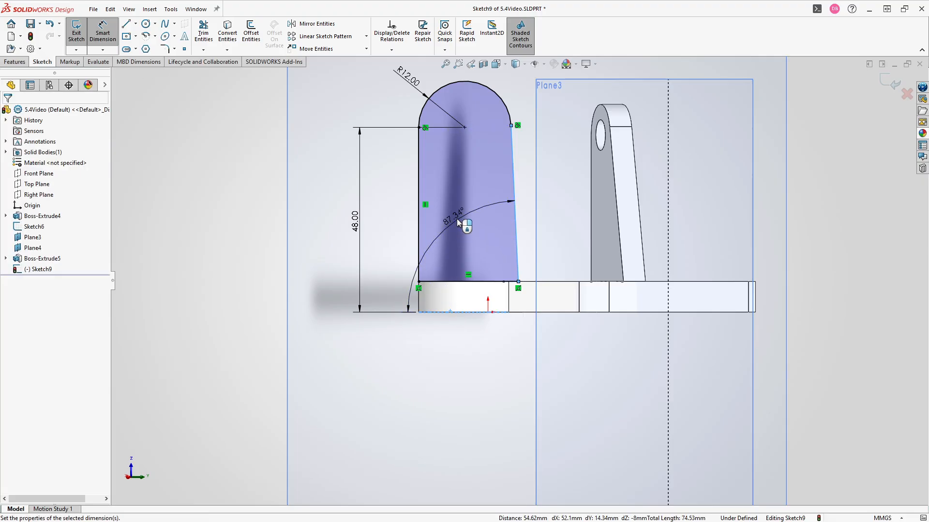
click(457, 222)
text(78)
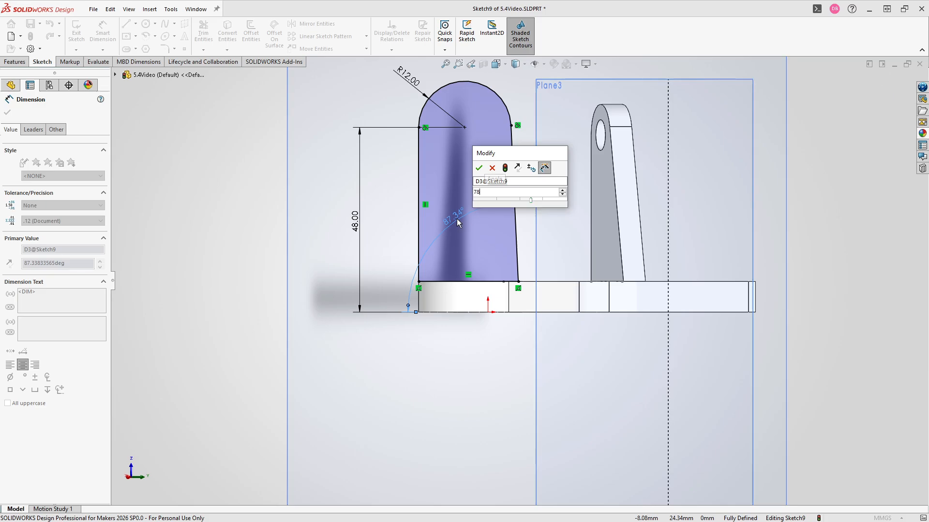
key(Return)
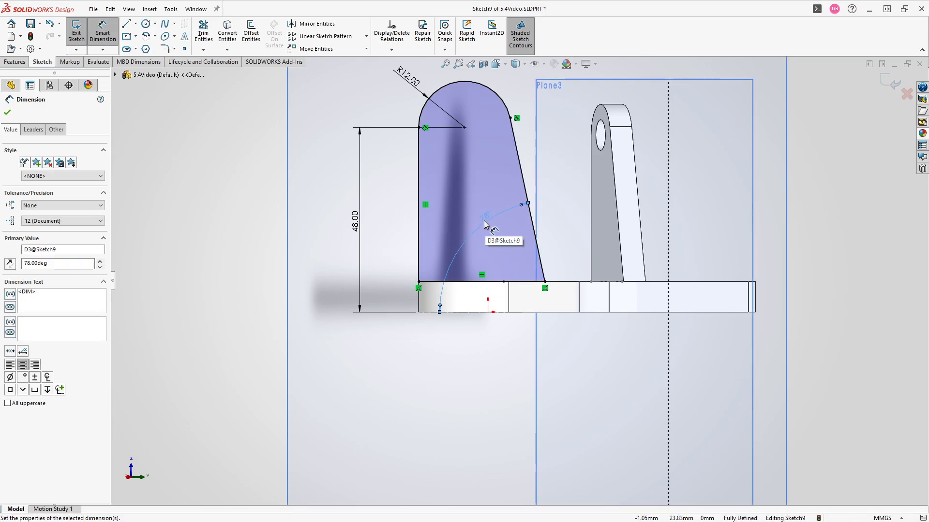
key(Escape)
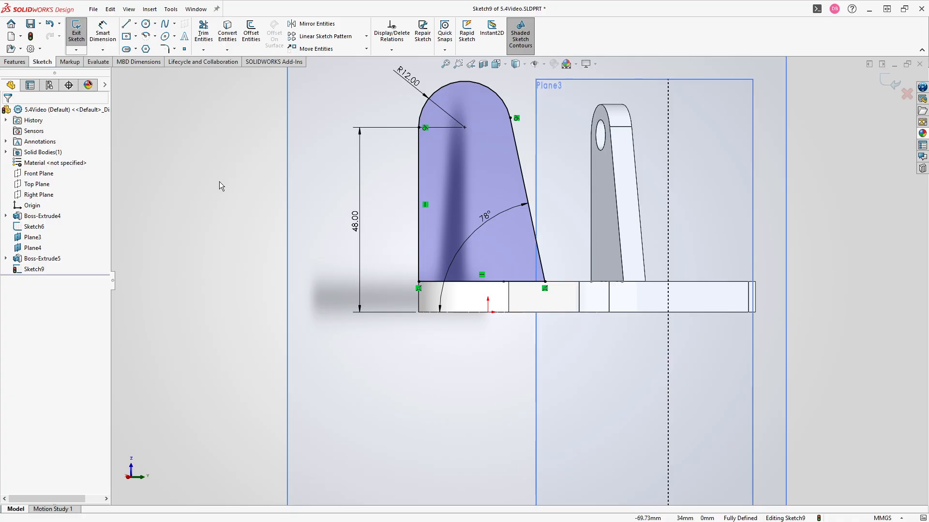
Add a circle concentric with the lug's top arc and set its diameter to 12 mm
right_drag(247, 183, 290, 175)
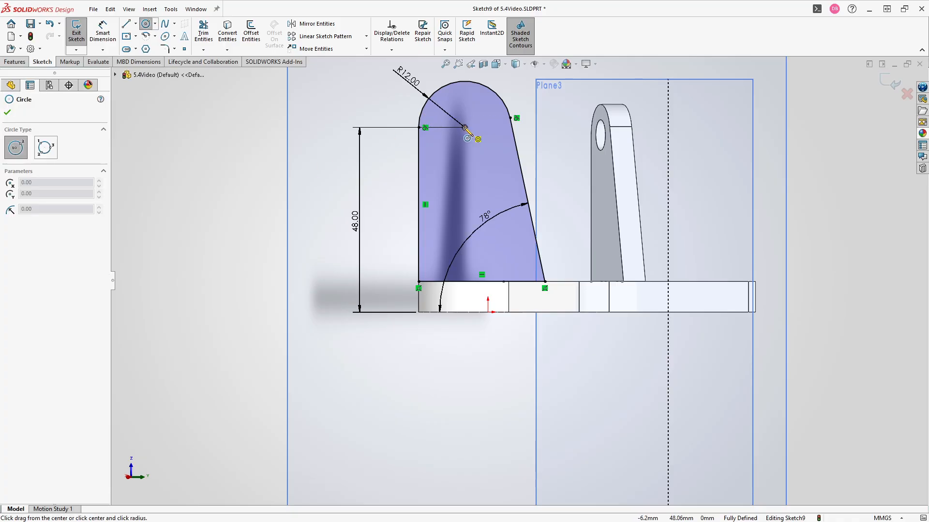
drag(465, 128, 486, 128)
right_drag(463, 150, 463, 144)
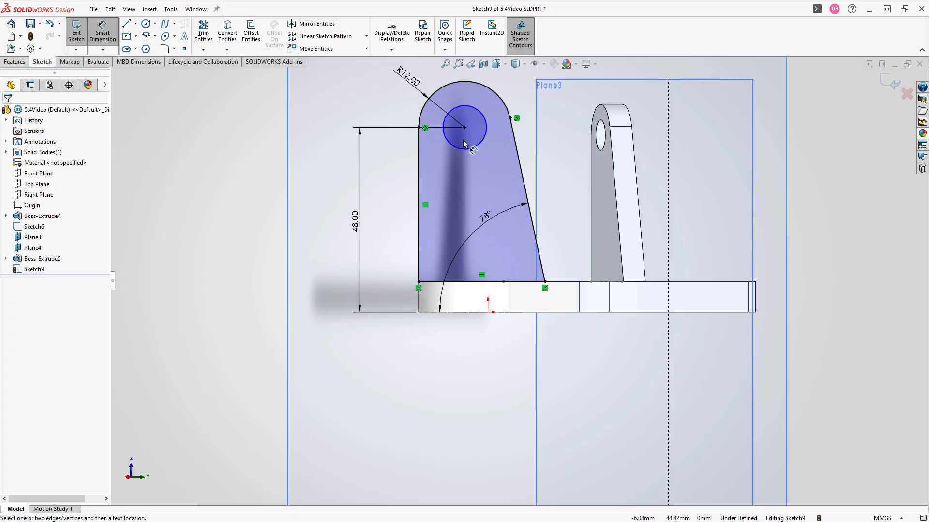
click(464, 144)
click(505, 81)
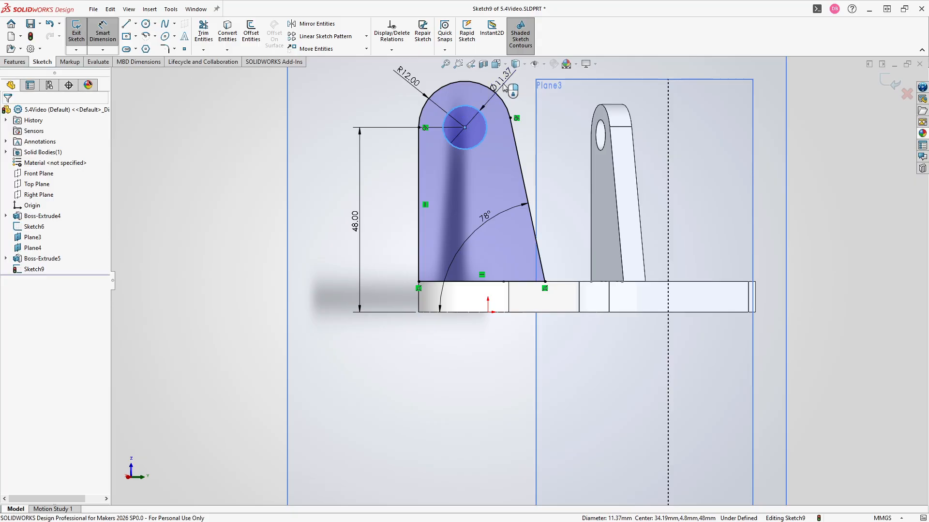
key(Return)
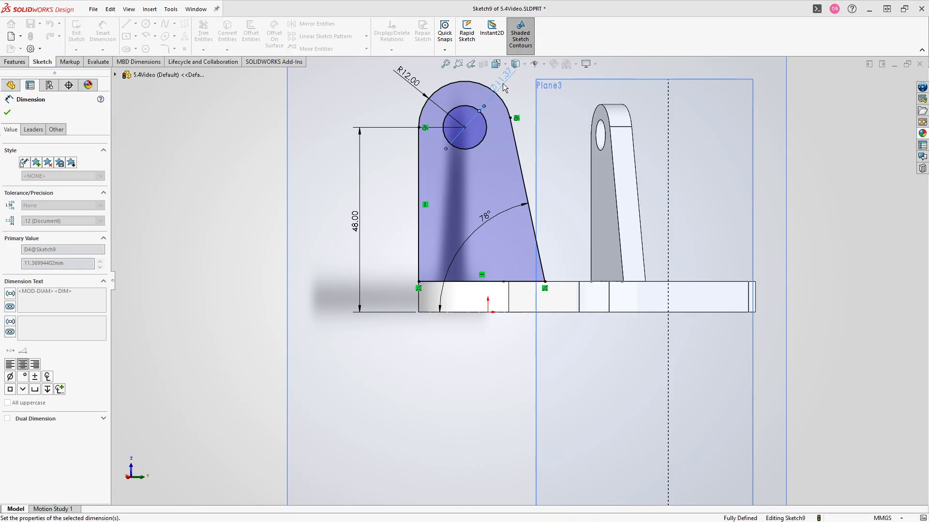
key(Escape)
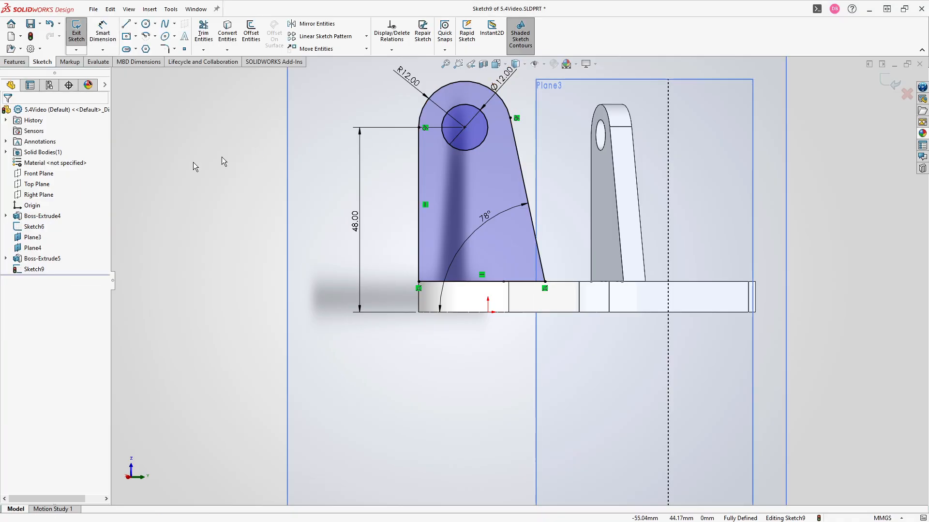
Extrude the right arm's lug profile 6 mm as a blind boss merged with the plate
click(21, 64)
click(80, 33)
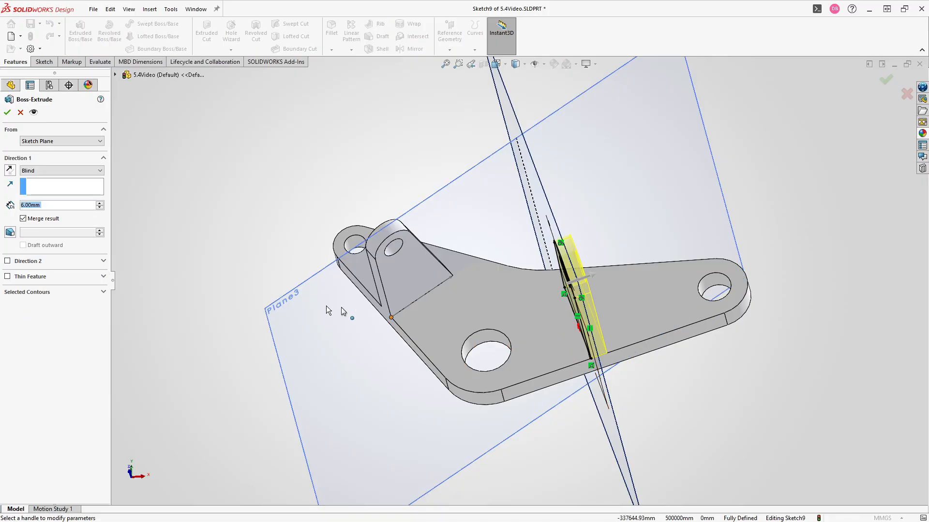
key(Return)
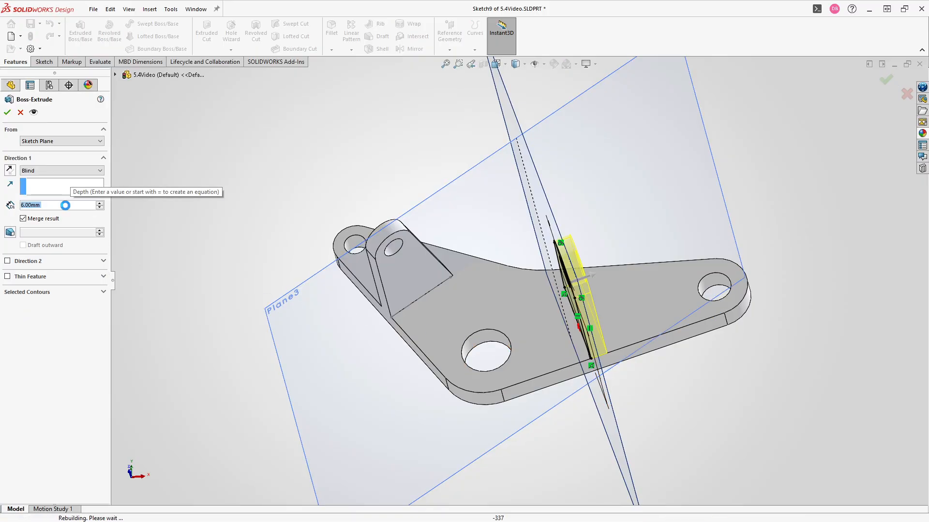
click(219, 226)
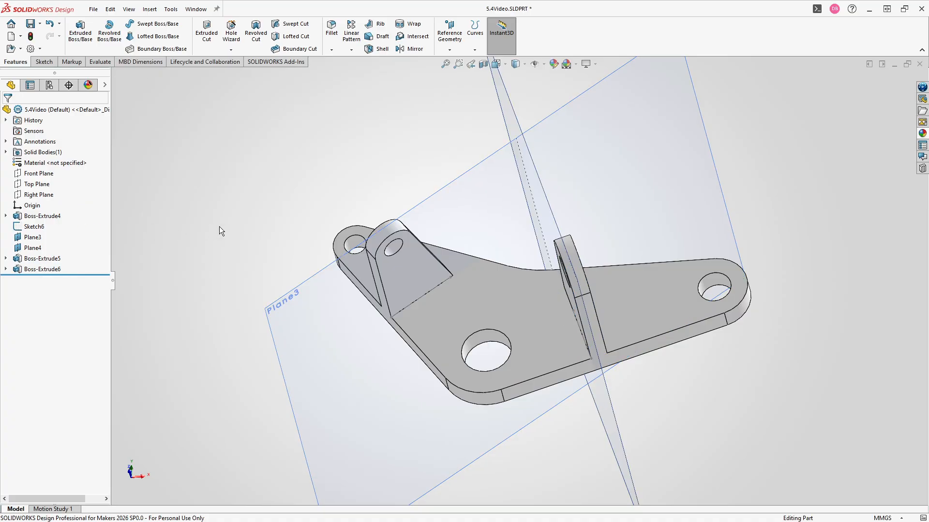
Calculate the finished part's mass properties and compare its volume with the one stated in the reference drawing PDF
key(ctrl+7)
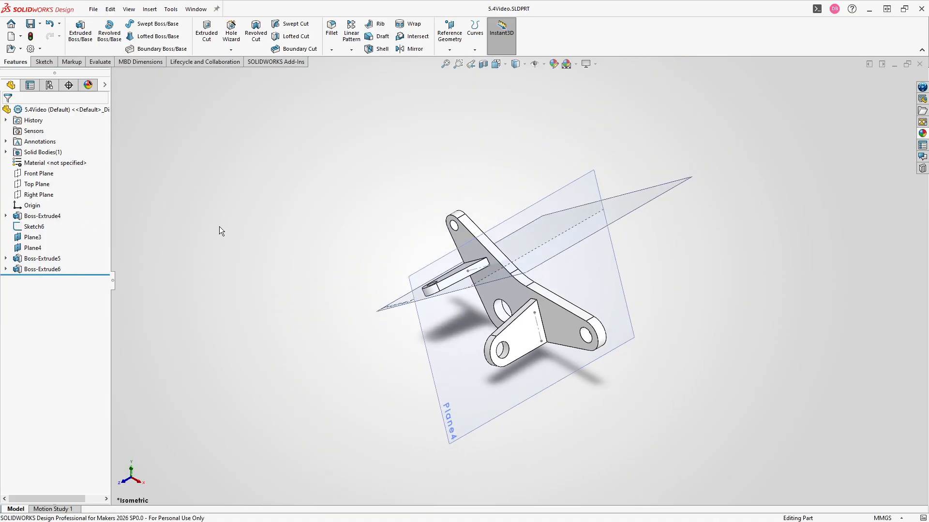
click(100, 62)
click(138, 38)
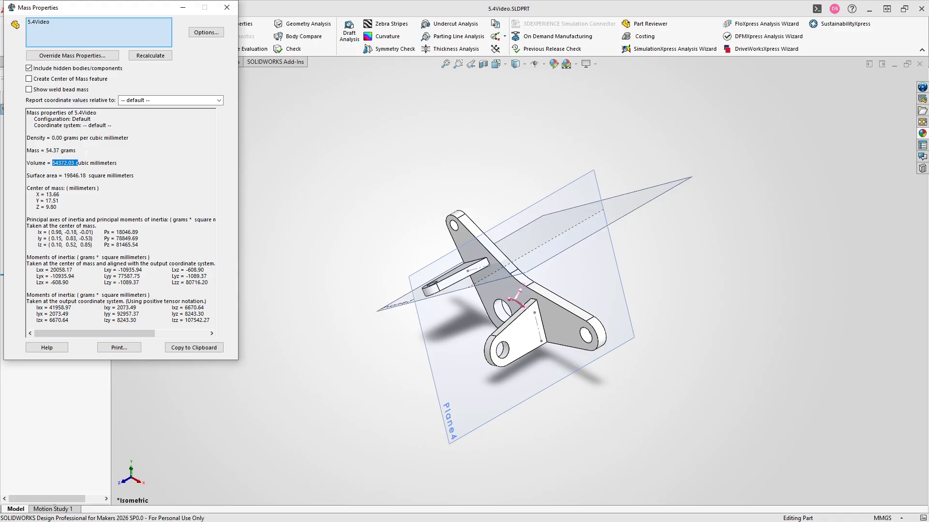
key(alt+Tab)
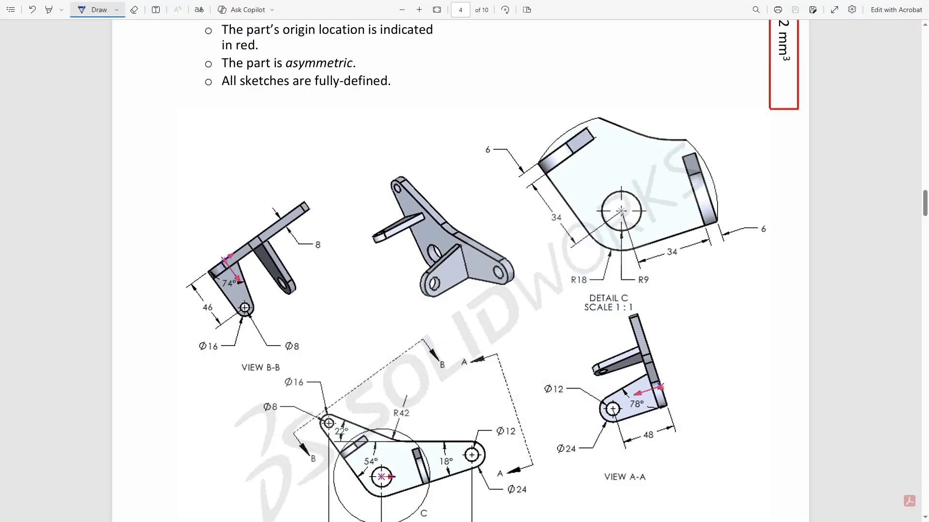
drag(925, 204, 913, 190)
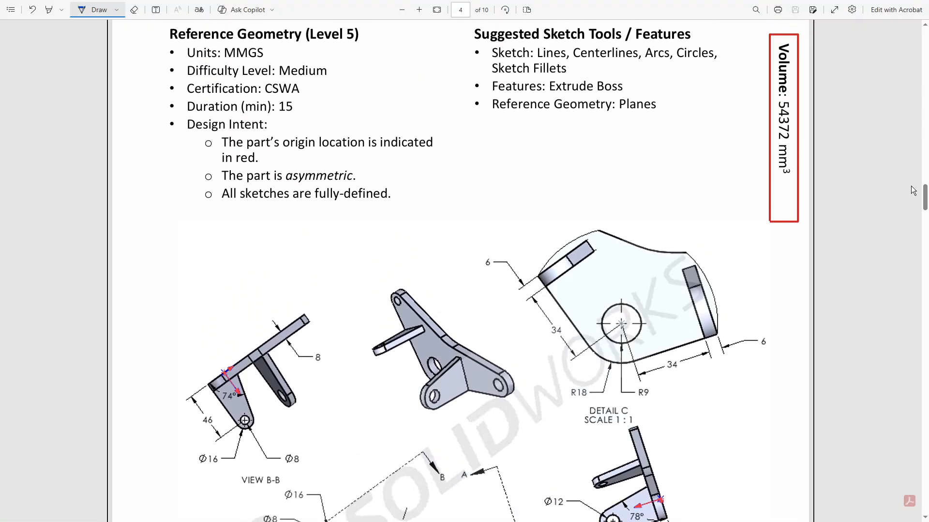